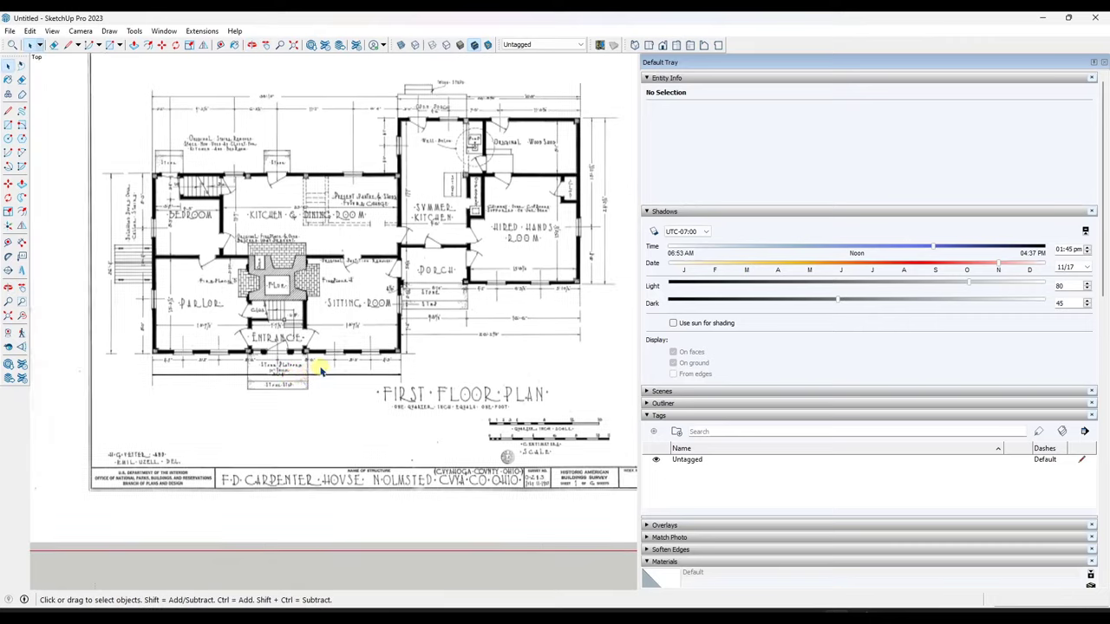
# Step: Group the floor plan image together with the line drawn along the front wall's overall dimension
pyautogui.scroll(-2, 320, 363)
pyautogui.click(303, 223)
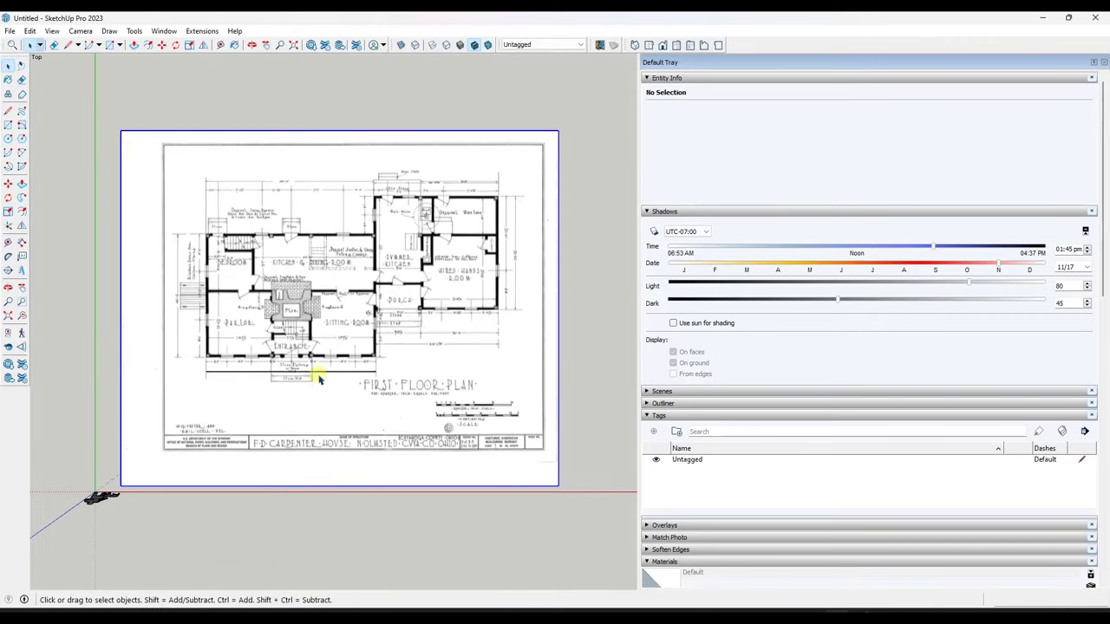
pyautogui.keyDown('ctrl'); pyautogui.click(327, 374); pyautogui.keyUp('ctrl')
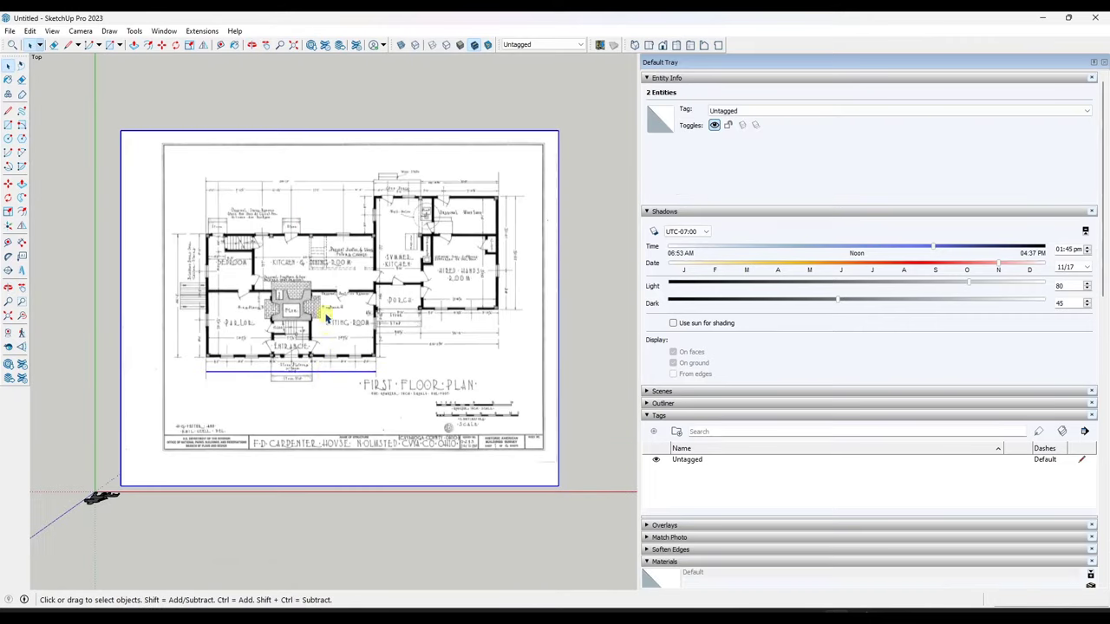
pyautogui.rightClick(324, 309)
pyautogui.click(356, 127)
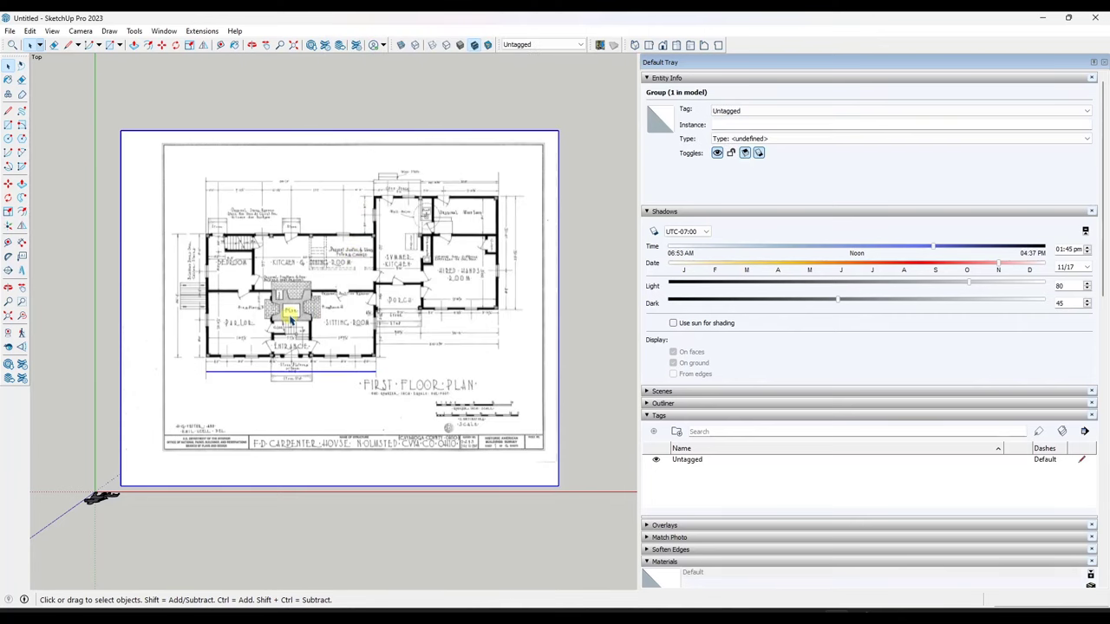
# Step: Open the plan group for editing and measure the reference line below the front wall from end to end with Tape Measure
pyautogui.doubleClick(269, 358)
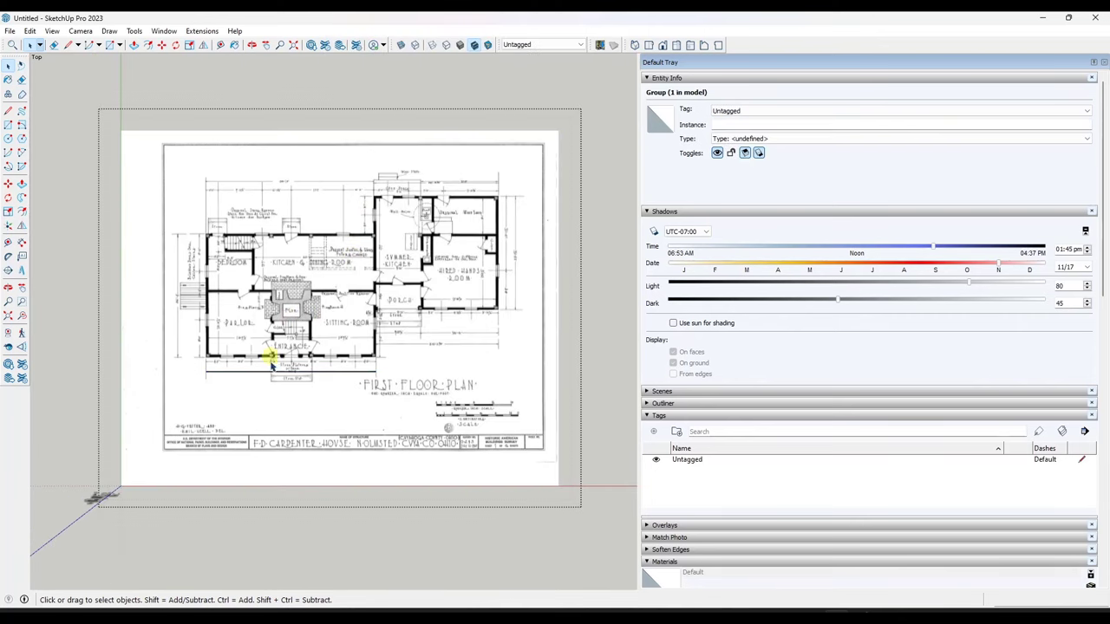
pyautogui.click(217, 392)
pyautogui.click(239, 372)
pyautogui.click(250, 398)
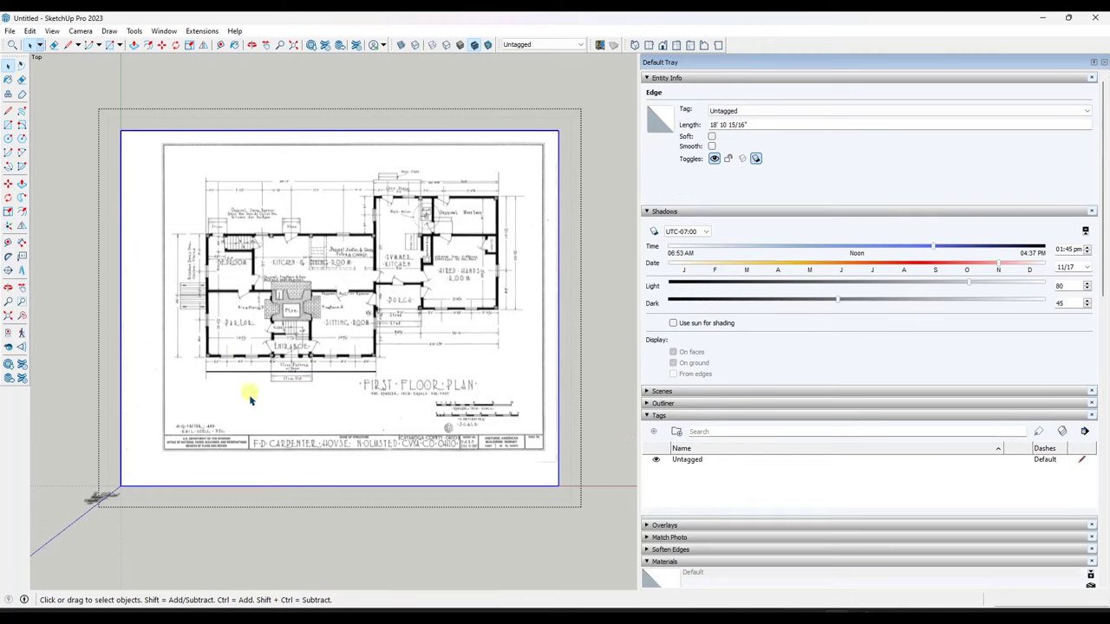
pyautogui.click(247, 377)
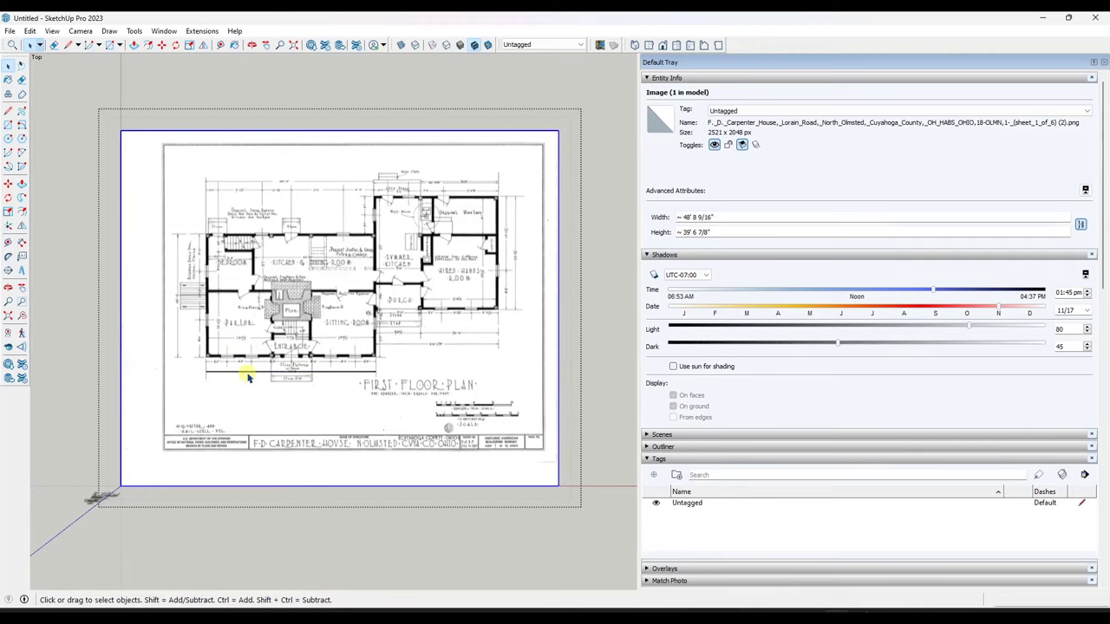
pyautogui.click(8, 244)
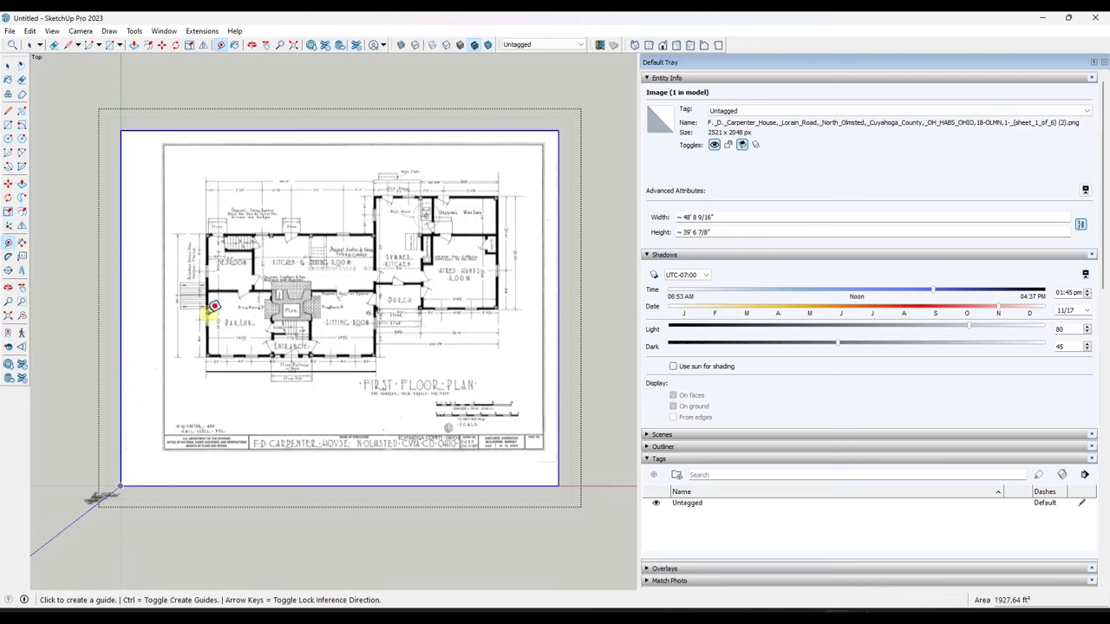
pyautogui.click(213, 358)
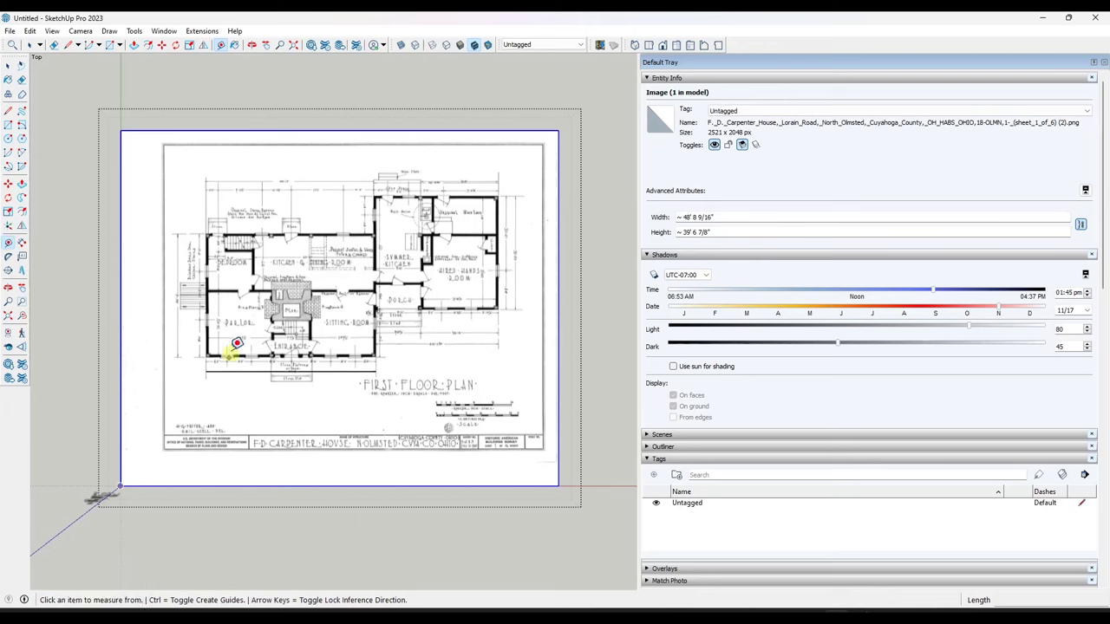
pyautogui.click(211, 368)
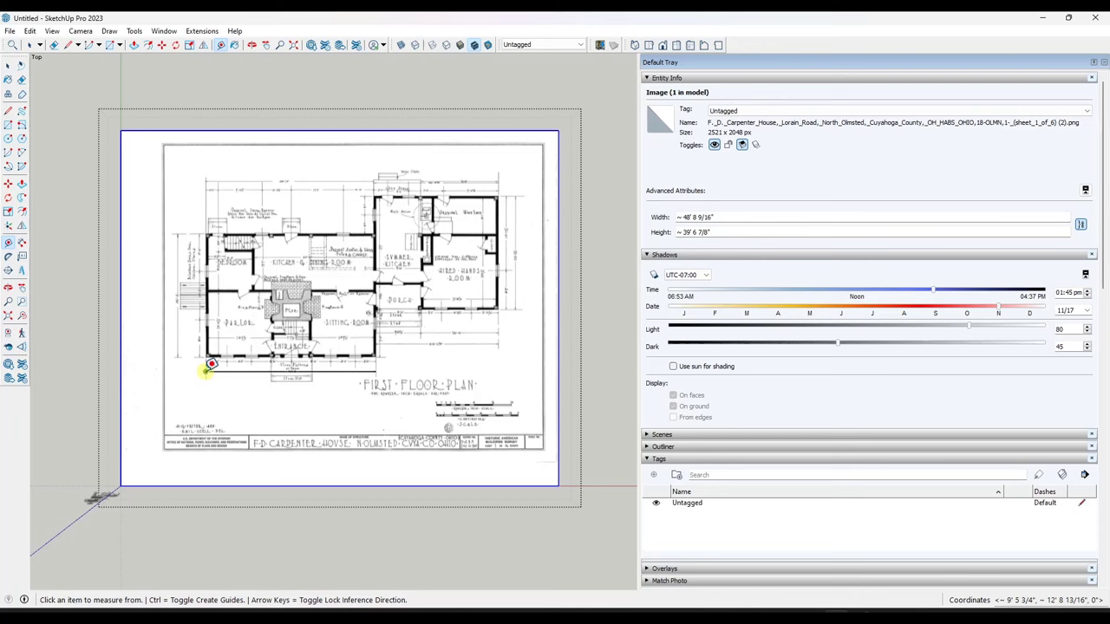
pyautogui.click(211, 364)
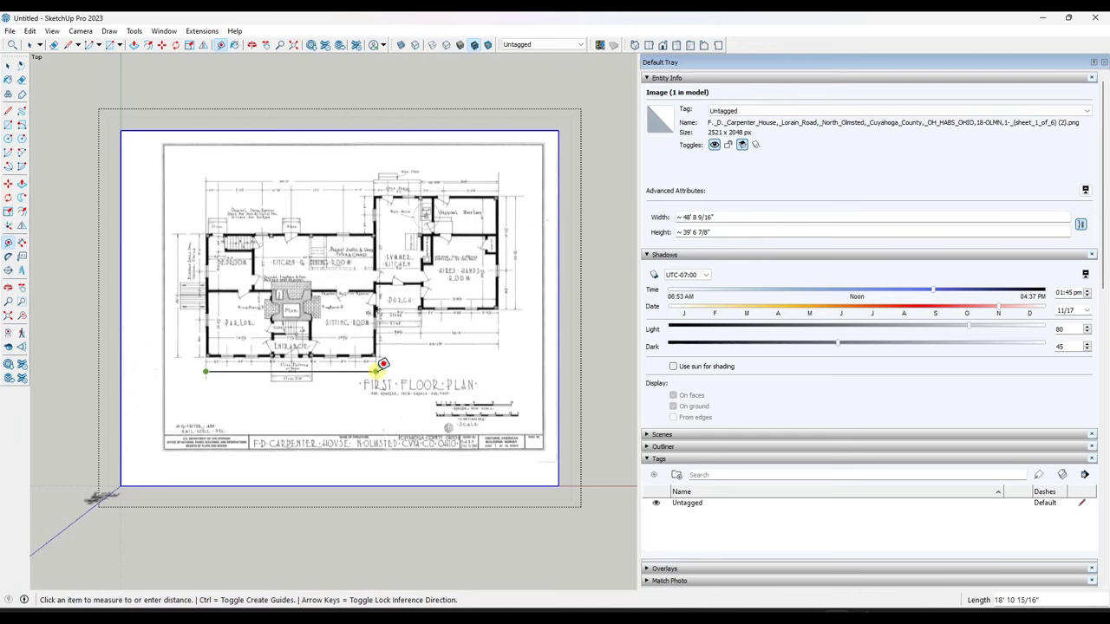
pyautogui.click(383, 365)
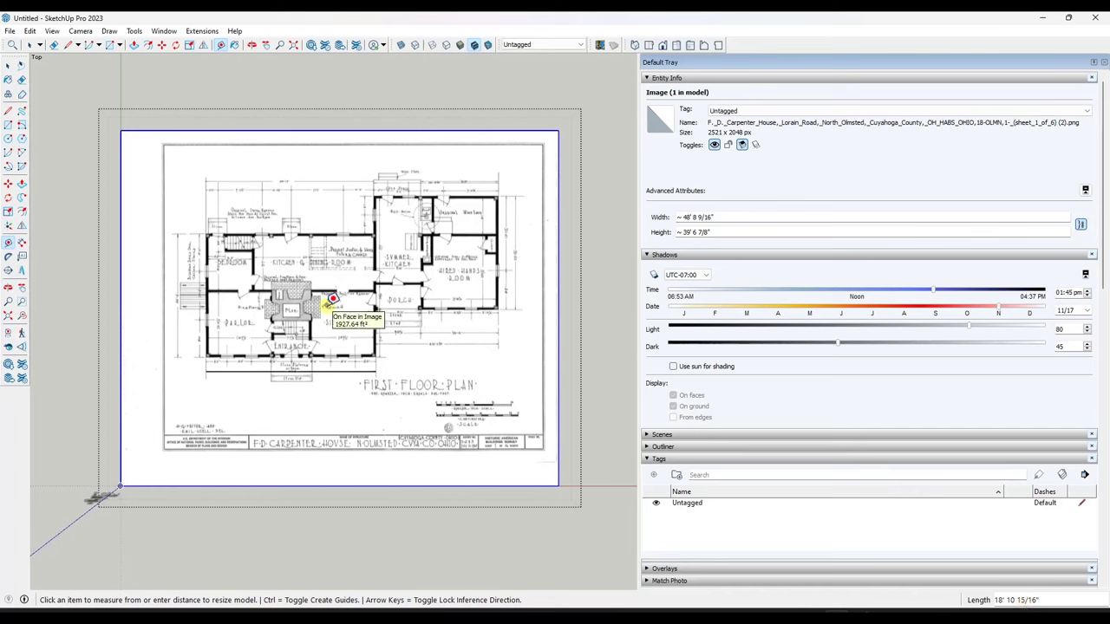
# Step: Rescale the active group by setting the measured reference line's length to 36'4"
pyautogui.scroll(3, 282, 392)
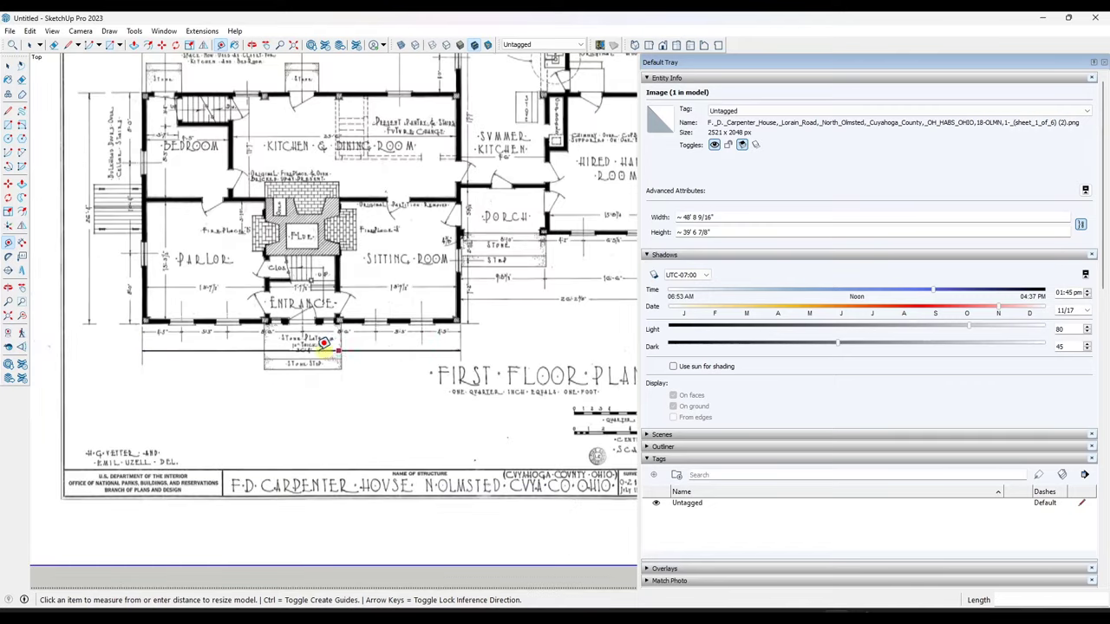
pyautogui.scroll(6, 323, 344)
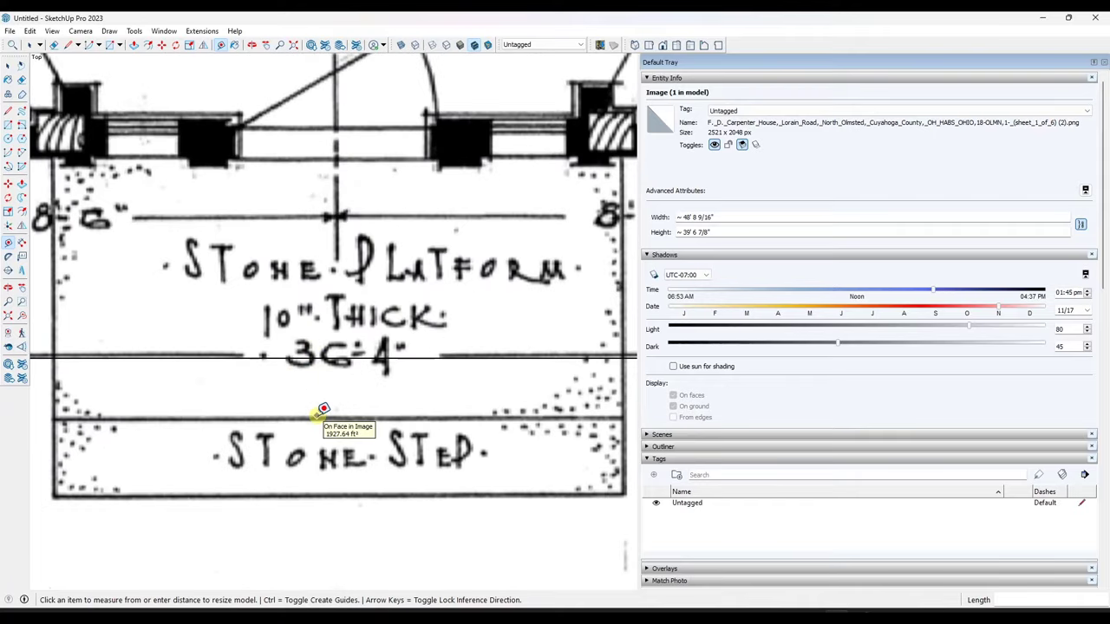
pyautogui.write("36'4")
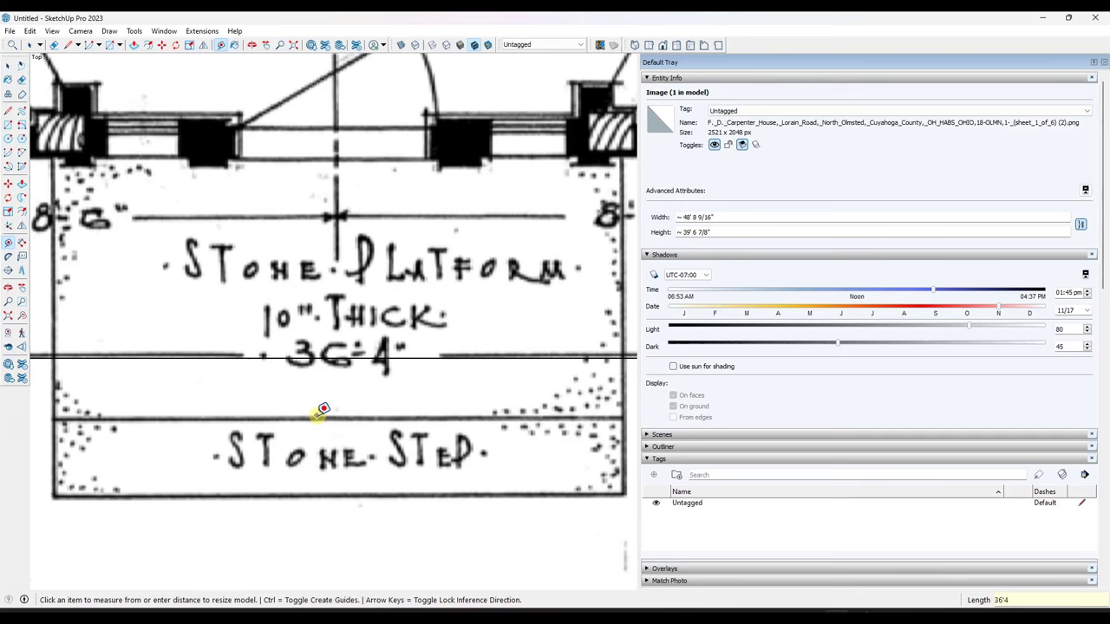
pyautogui.press('Return')
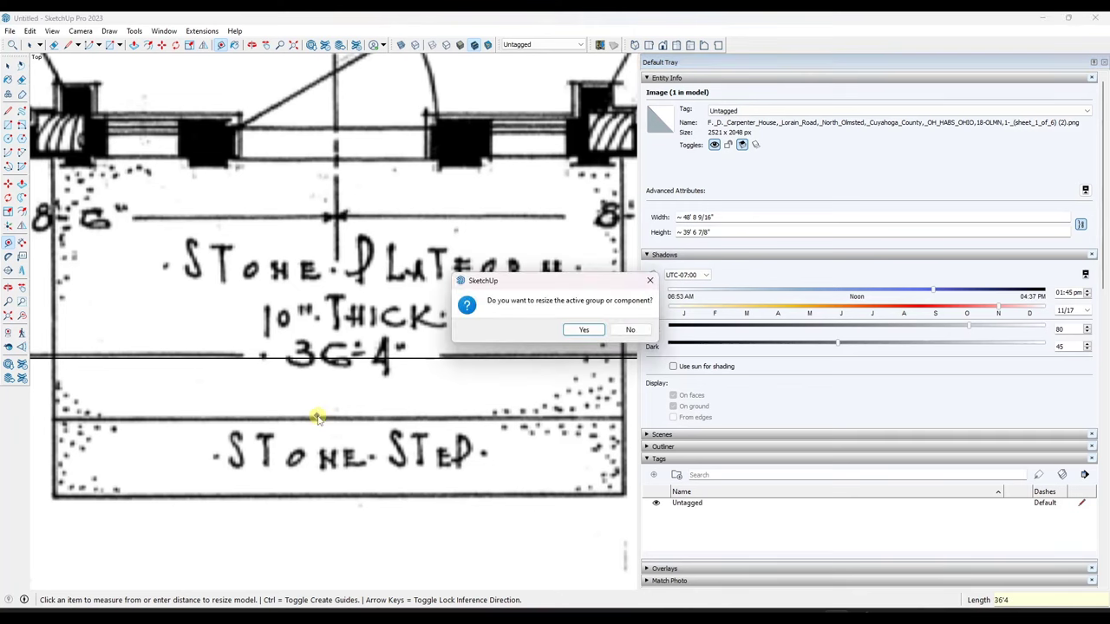
pyautogui.click(583, 330)
pyautogui.scroll(-6, 426, 289)
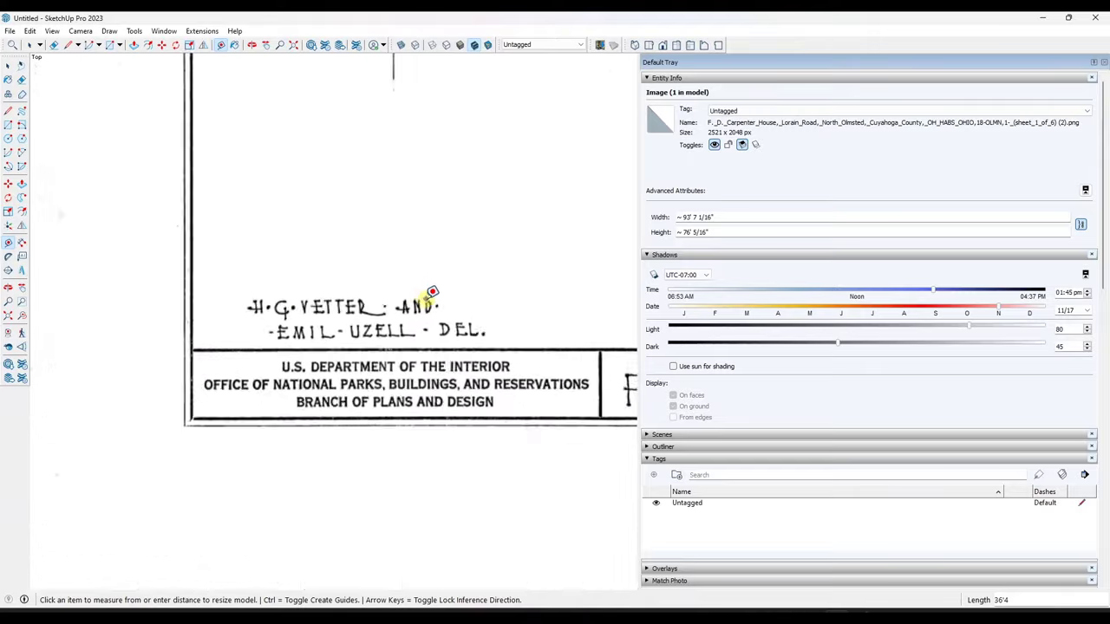
pyautogui.scroll(-4, 266, 290)
pyautogui.scroll(5, 357, 218)
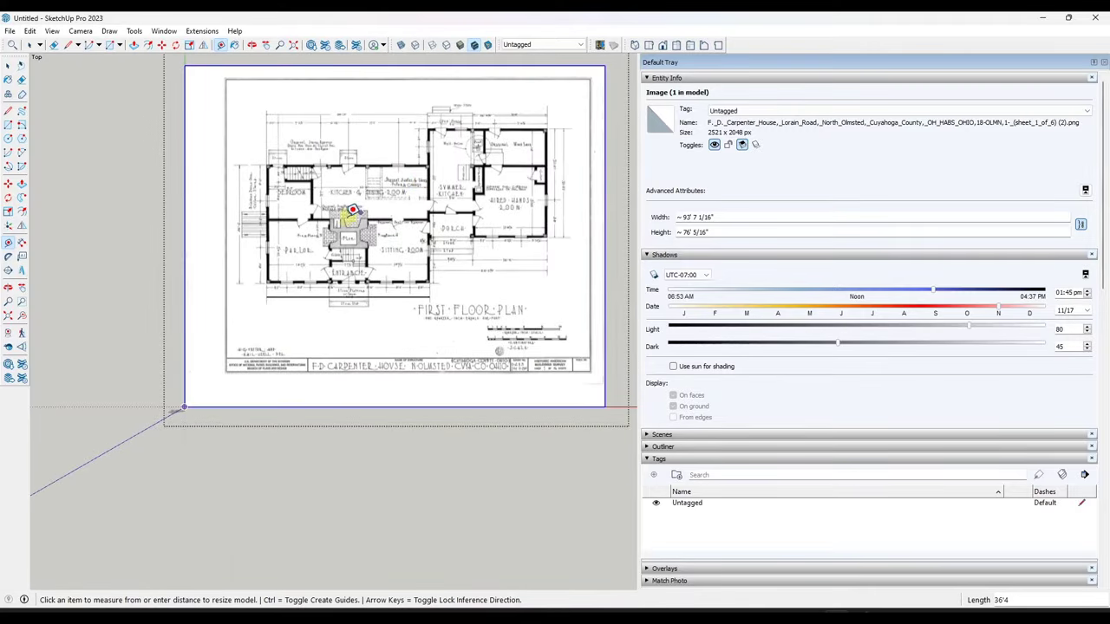
# Step: Check the plan's scale by measuring the 4'-5" dimension at the parlor's front corner with Tape Measure
pyautogui.press('space')
pyautogui.scroll(3, 295, 308)
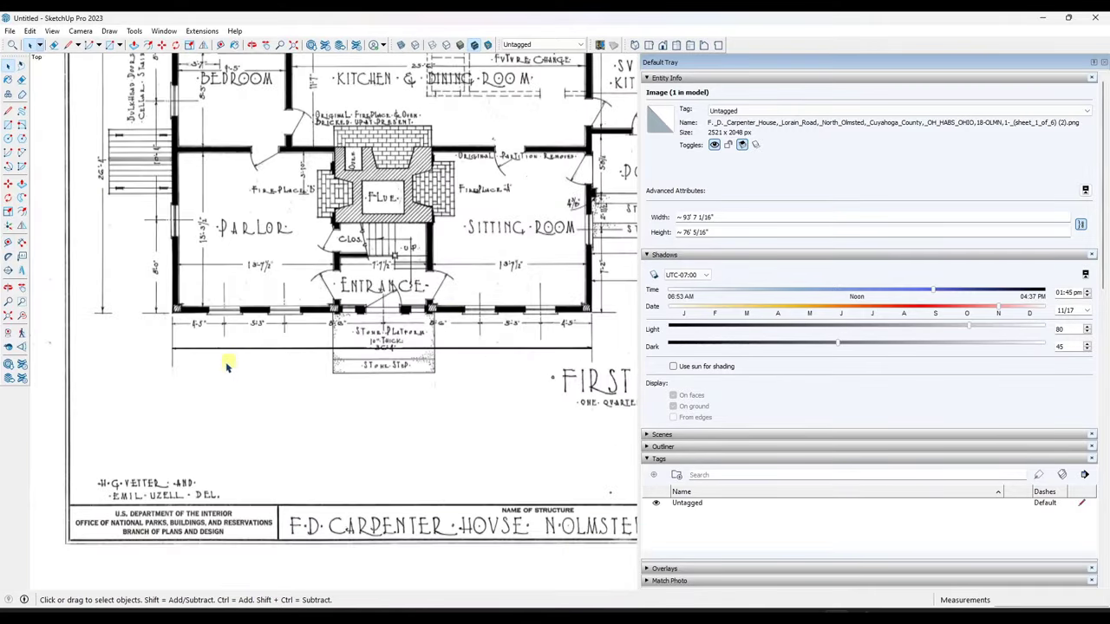
pyautogui.scroll(-5, 226, 367)
pyautogui.moveTo(211, 425); pyautogui.dragTo(289, 340, button='middle')
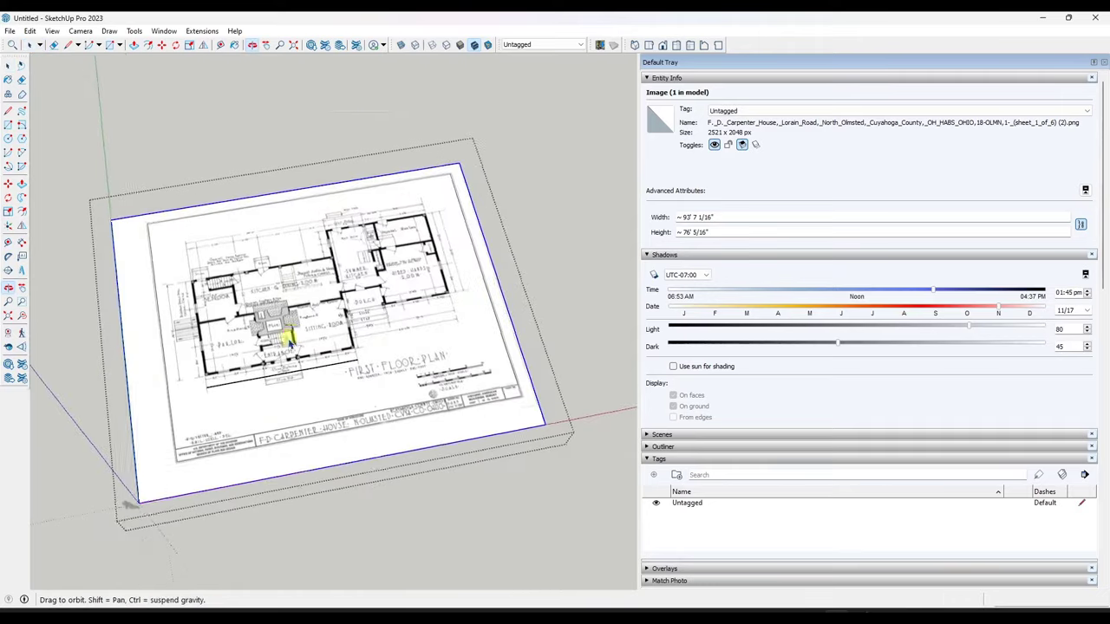
pyautogui.scroll(6, 289, 340)
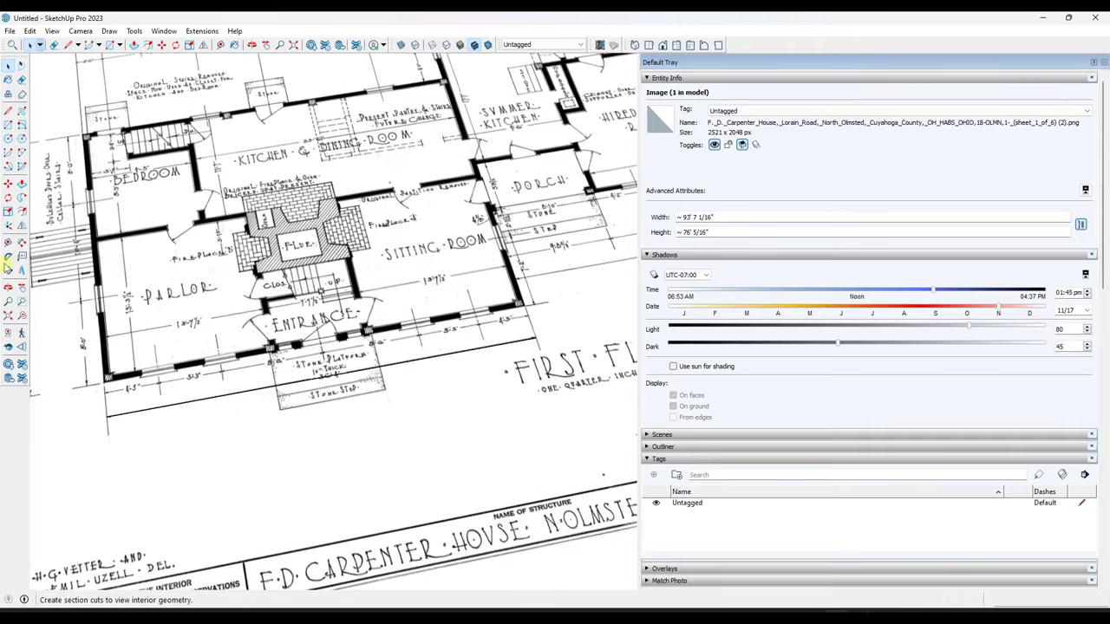
pyautogui.click(8, 243)
pyautogui.scroll(4, 120, 386)
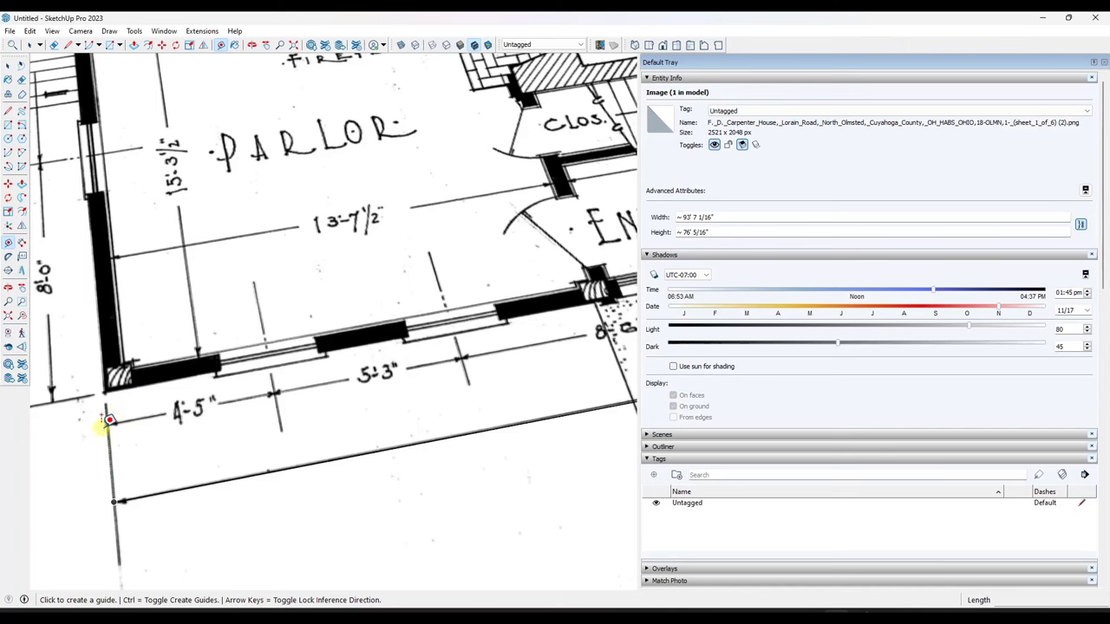
pyautogui.scroll(2, 114, 417)
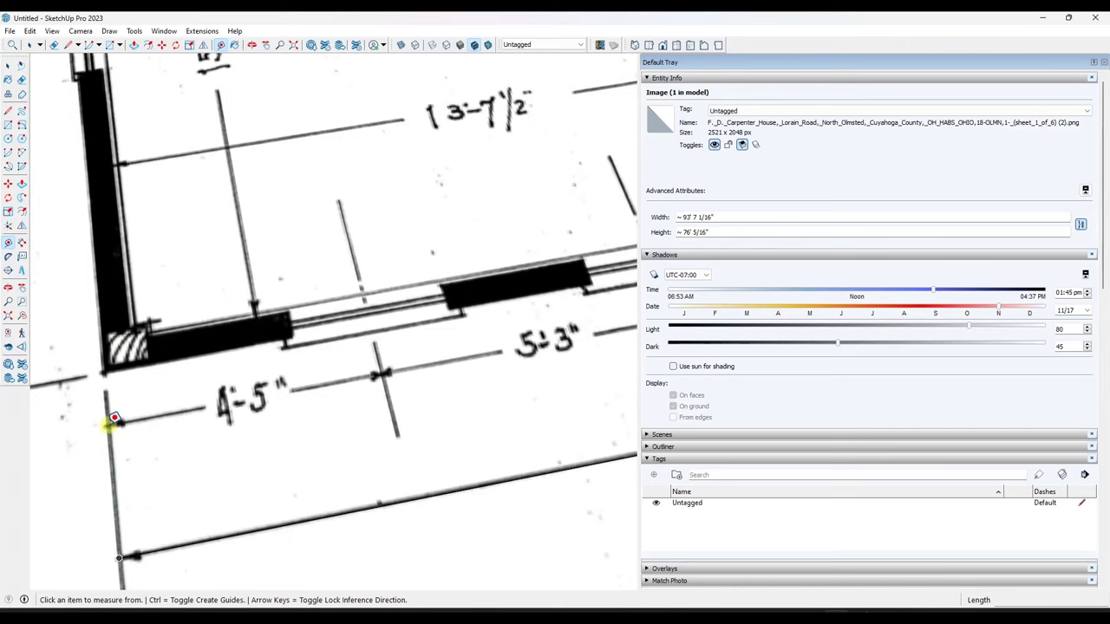
pyautogui.click(114, 419)
pyautogui.scroll(1, 384, 367)
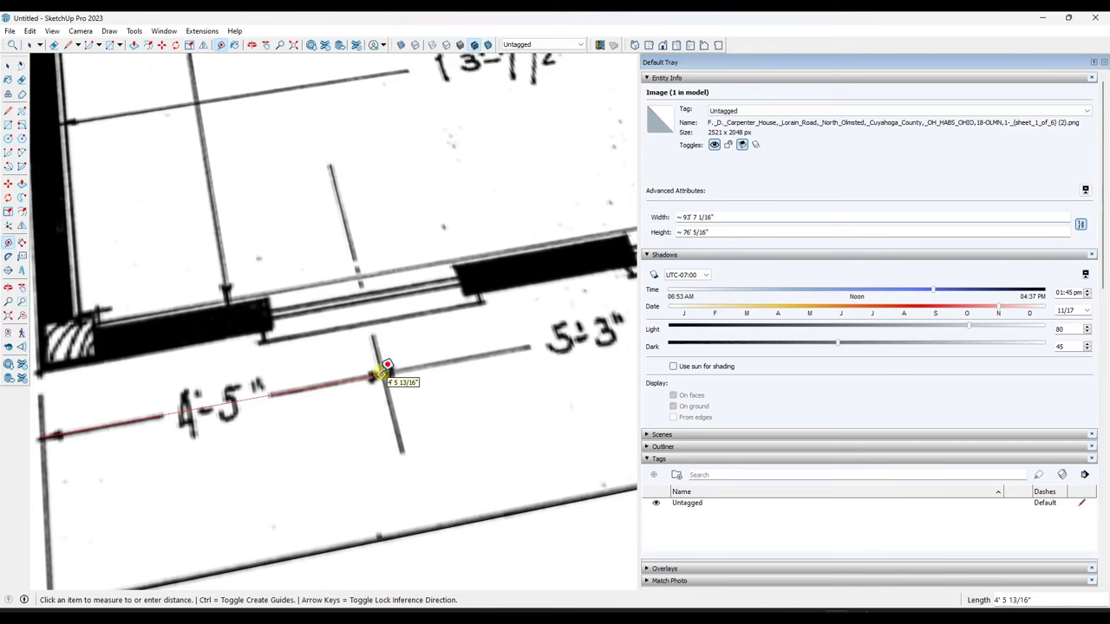
pyautogui.scroll(2, 385, 372)
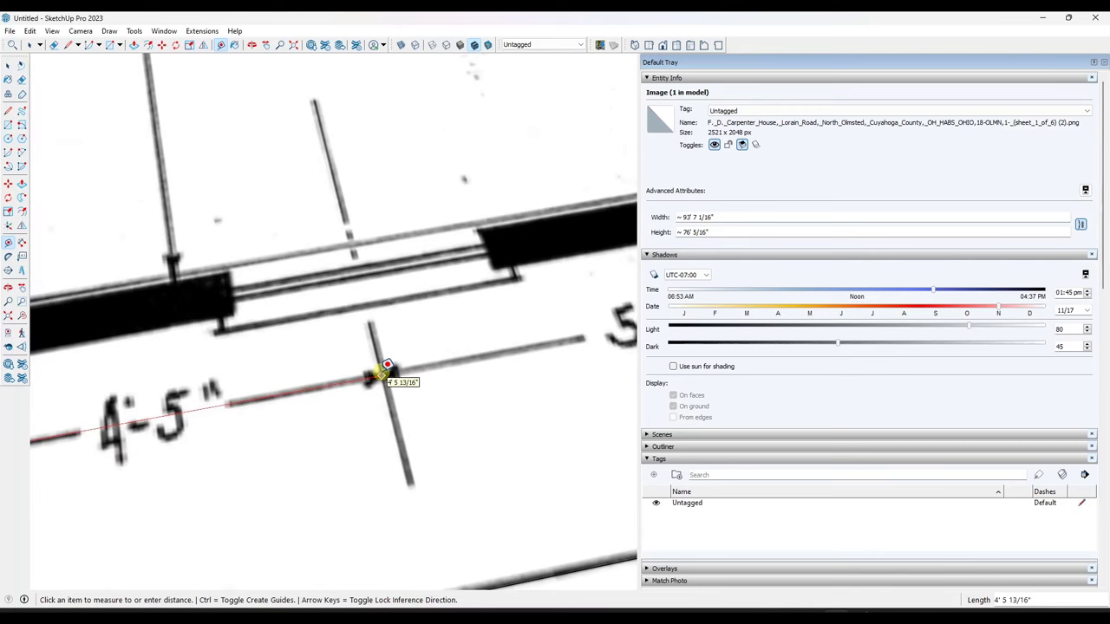
pyautogui.scroll(-6, 384, 371)
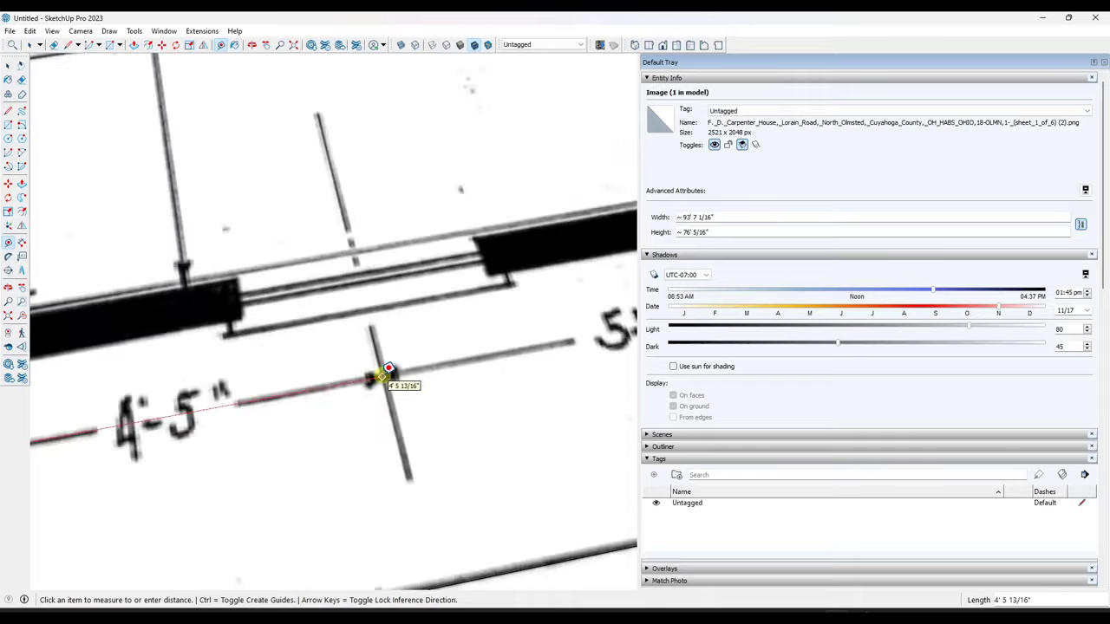
pyautogui.press('space')
# Step: Move the reference line about 3' toward the house so its end meets the parlor's outer front corner, and close the group
pyautogui.scroll(-2, 282, 345)
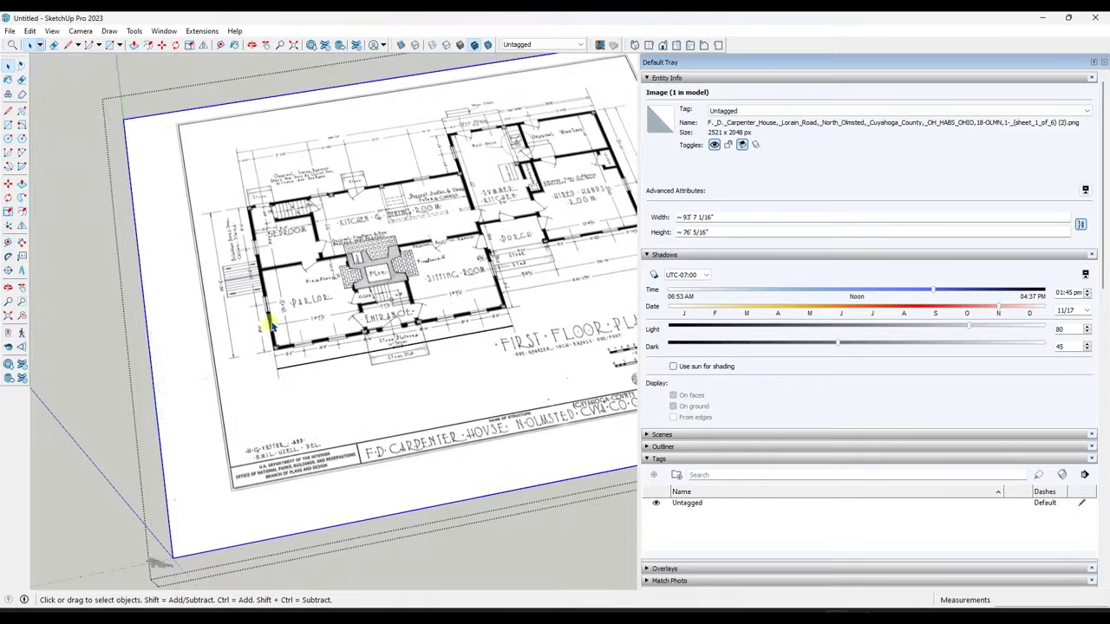
pyautogui.scroll(1, 298, 348)
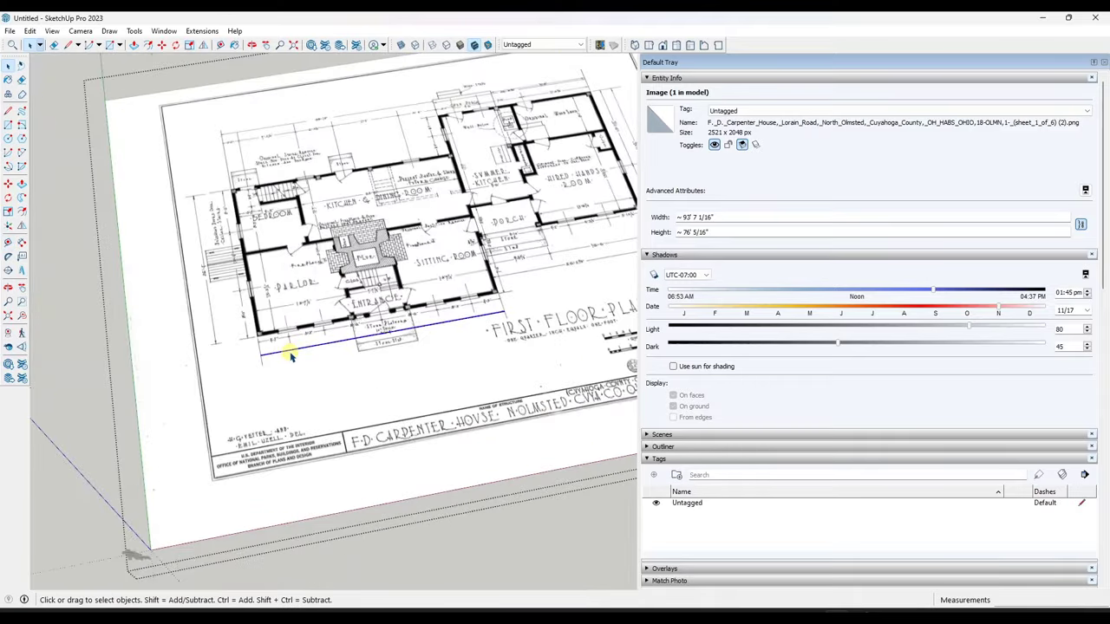
pyautogui.click(290, 353)
pyautogui.scroll(5, 286, 347)
pyautogui.scroll(1, 275, 326)
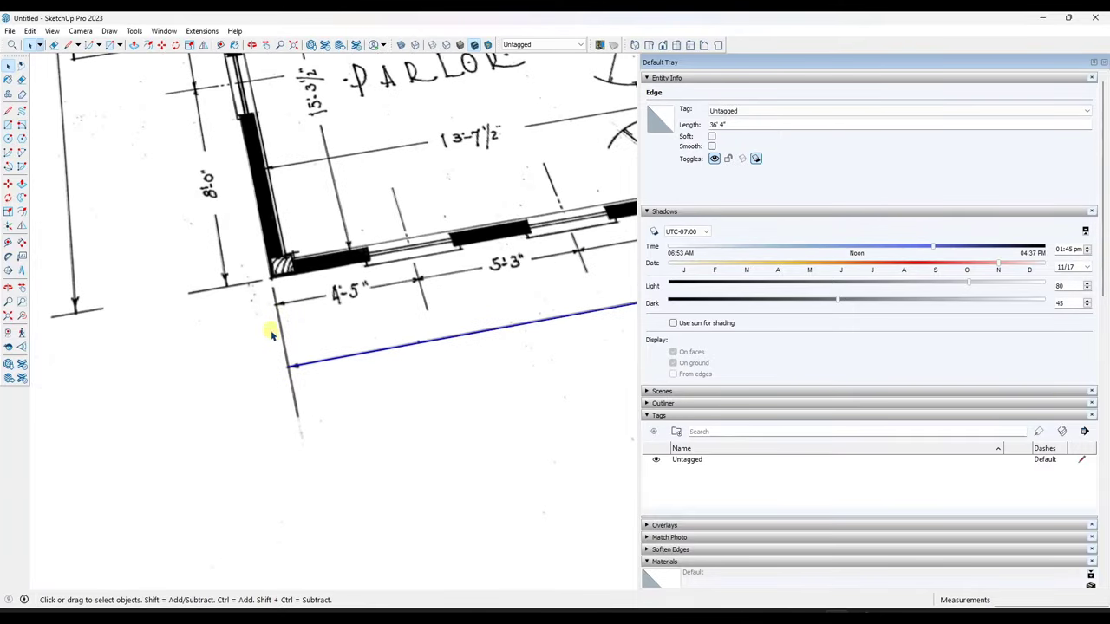
pyautogui.press('m')
pyautogui.click(289, 366)
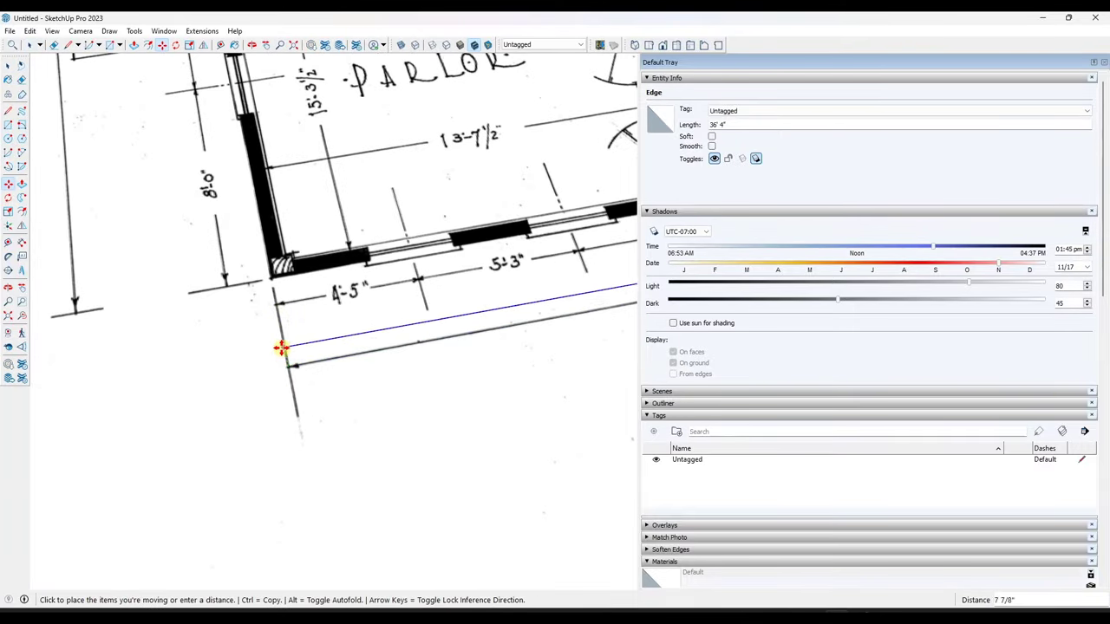
pyautogui.scroll(2, 281, 304)
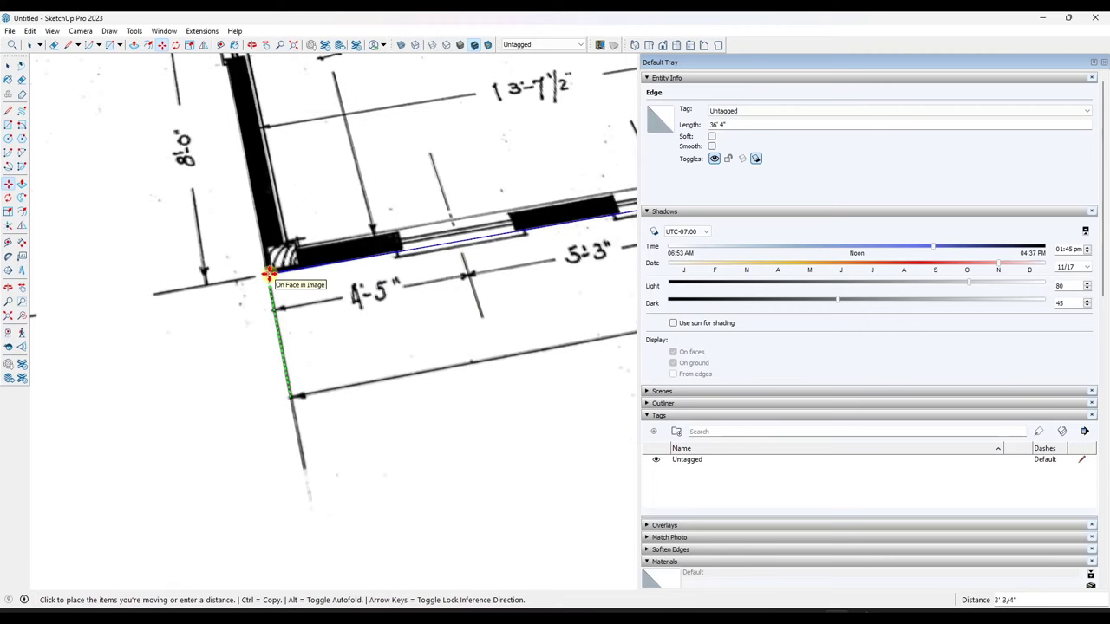
pyautogui.click(268, 275)
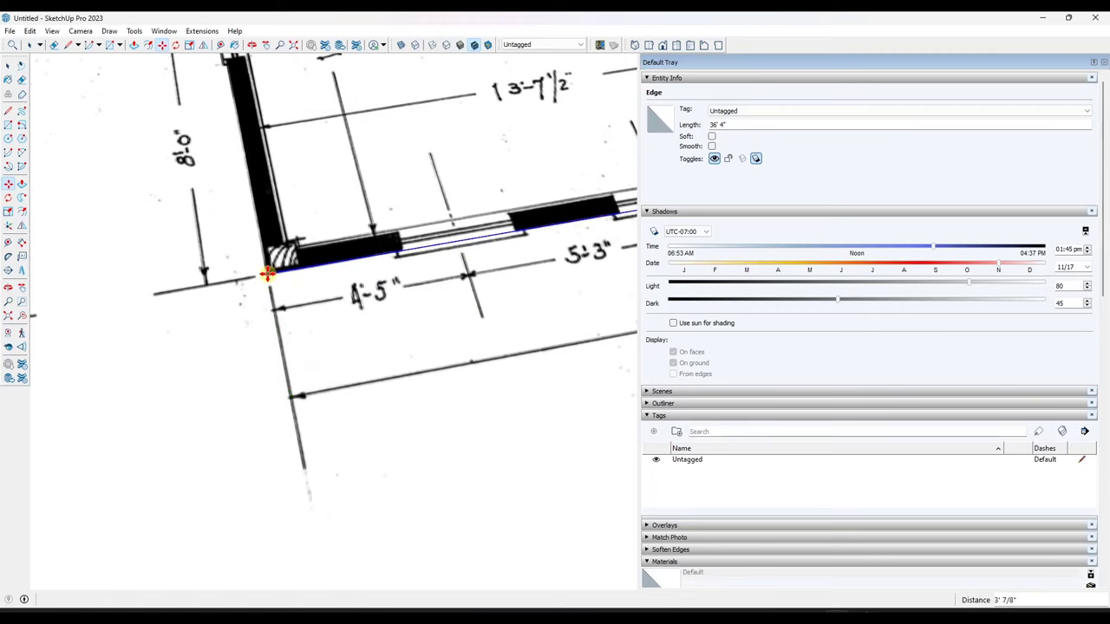
pyautogui.press('space')
pyautogui.scroll(-10, 269, 286)
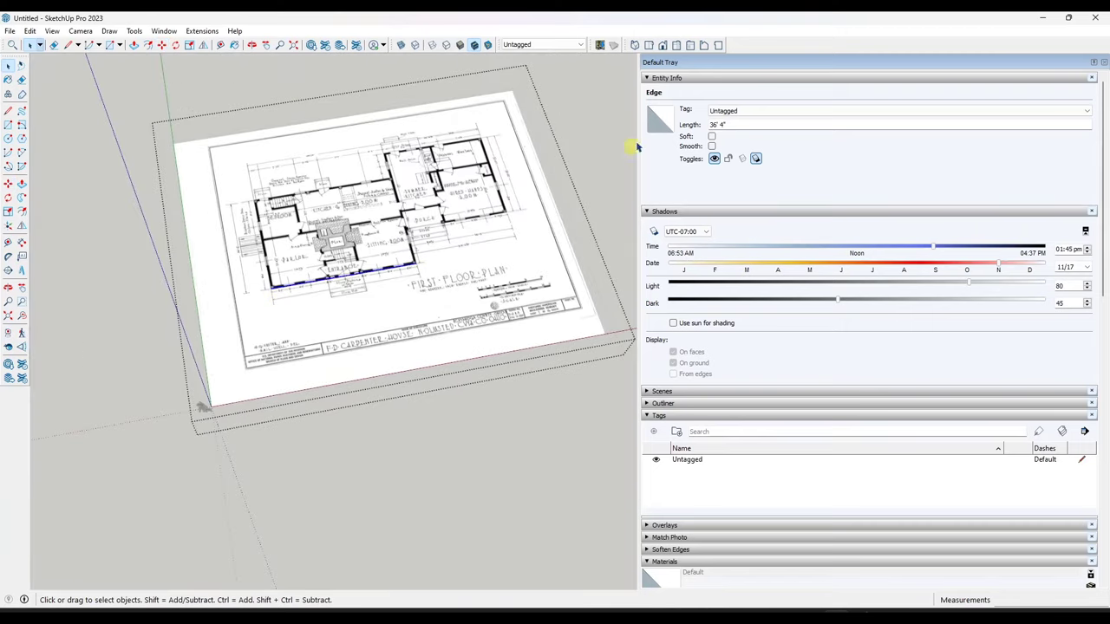
pyautogui.click(593, 131)
pyautogui.moveTo(287, 349); pyautogui.dragTo(334, 218, button='middle')
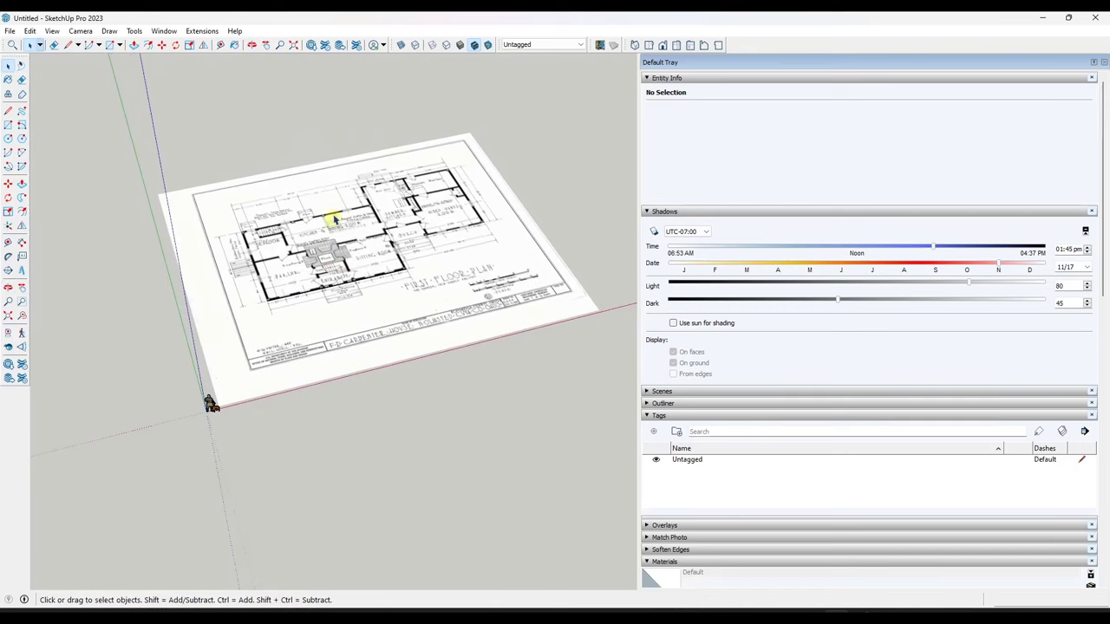
# Step: Import the 1329px F._D._Carpenter_House sheet_3_of_6 picture of the north elevation as an image
pyautogui.scroll(2, 337, 220)
pyautogui.click(10, 32)
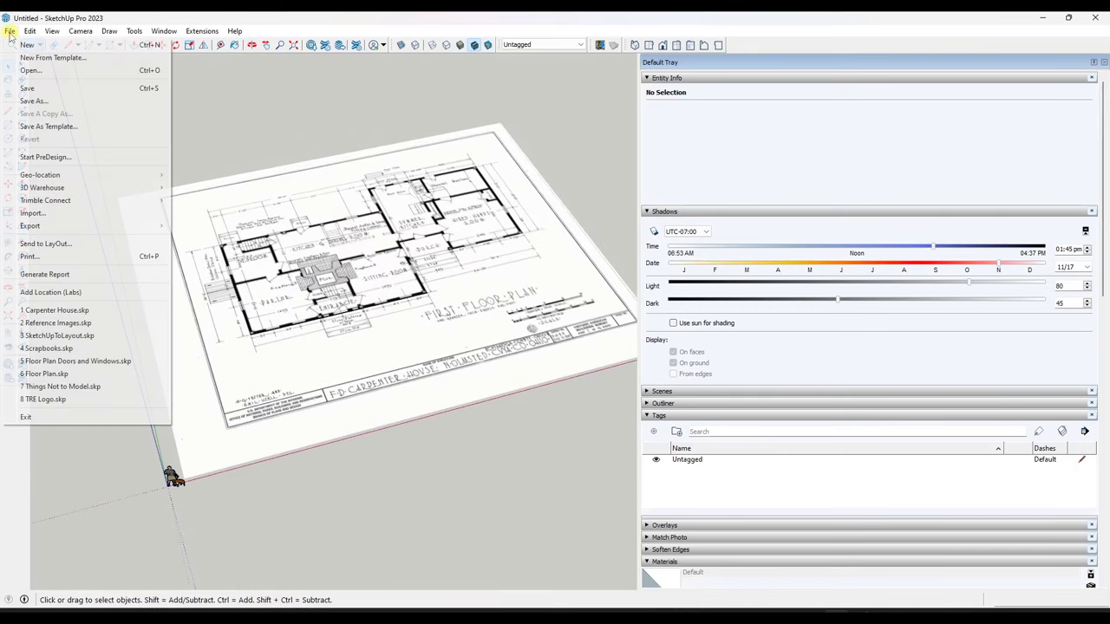
pyautogui.click(47, 216)
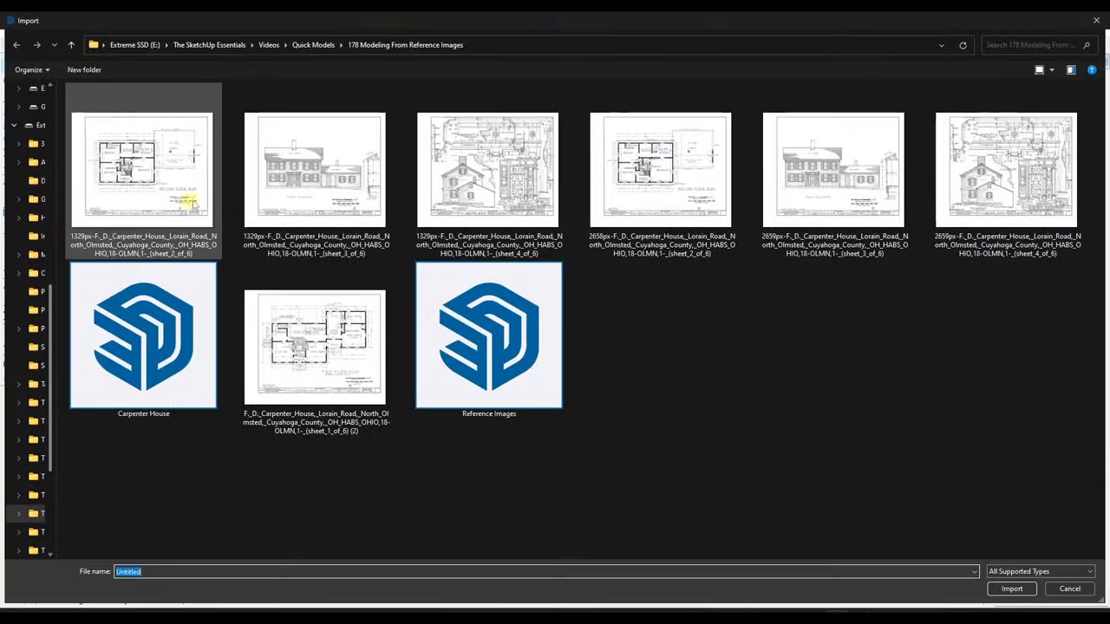
pyautogui.click(348, 179)
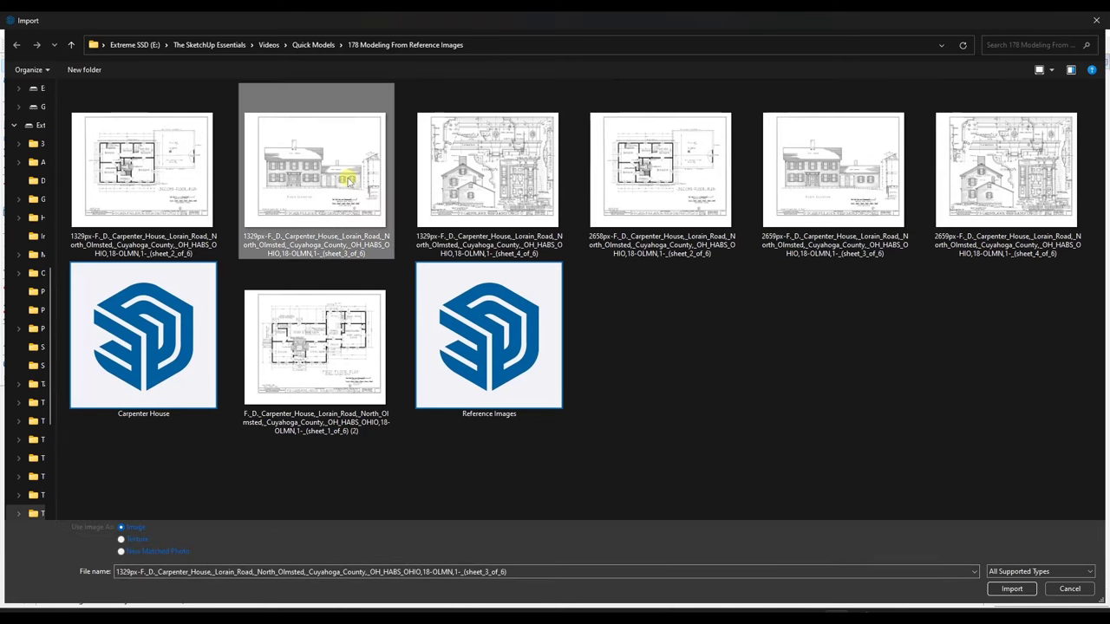
pyautogui.click(1013, 589)
# Step: Place the elevation image over the floor plan from its near corner by the origin to its opposite corner, about 93'7" wide
pyautogui.scroll(-3, 420, 319)
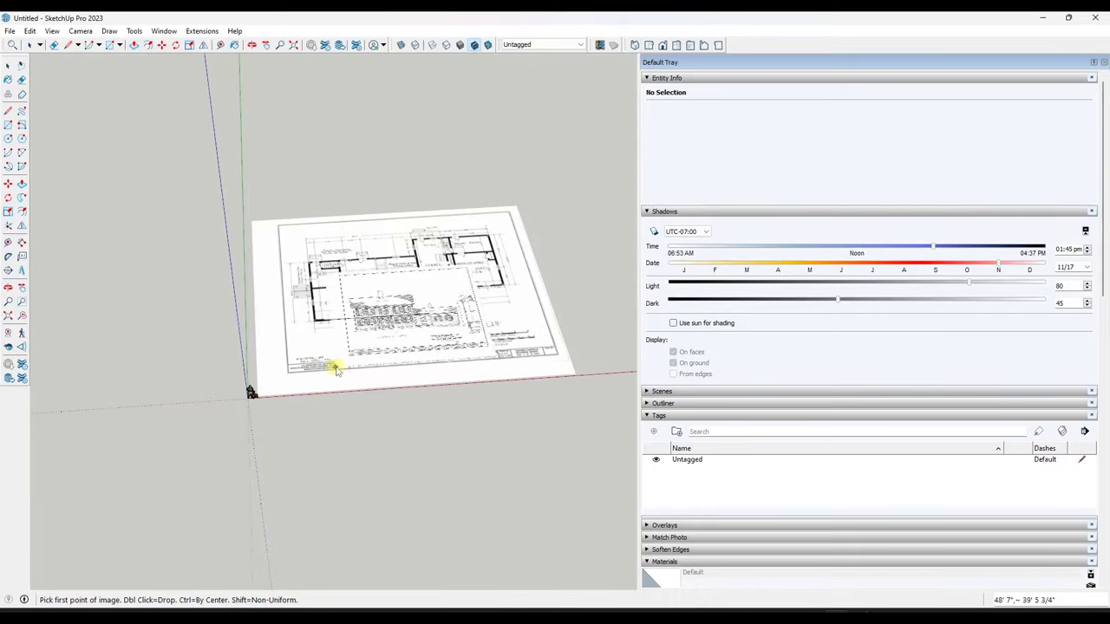
pyautogui.moveTo(379, 352); pyautogui.dragTo(250, 380, button='middle')
pyautogui.scroll(3, 250, 380)
pyautogui.scroll(2, 250, 381)
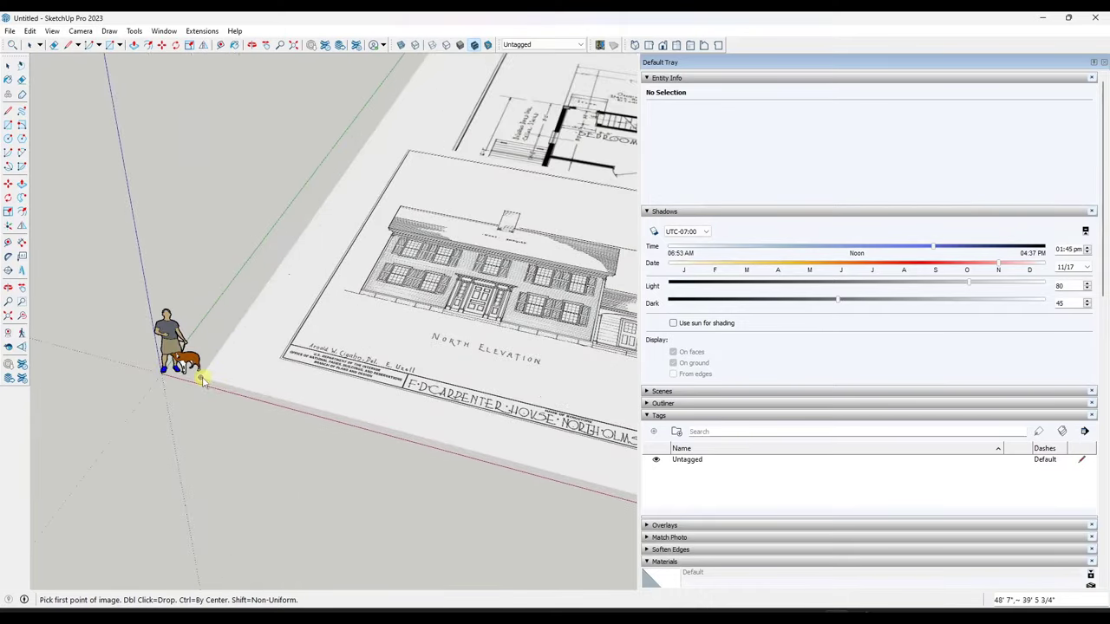
pyautogui.click(215, 378)
pyautogui.scroll(-3, 317, 372)
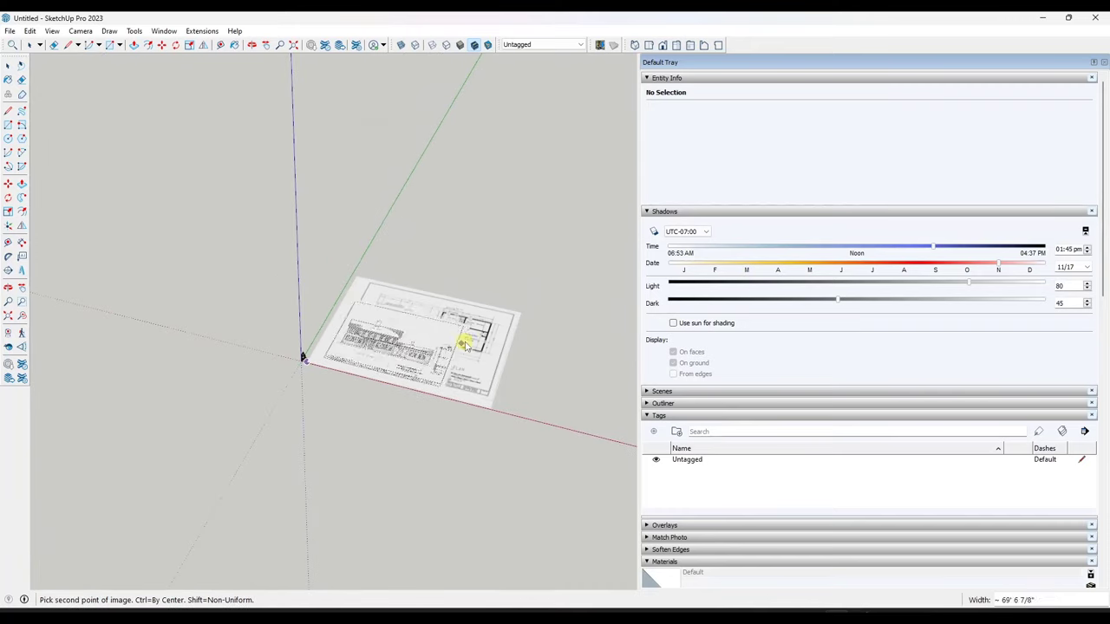
pyautogui.click(518, 319)
pyautogui.moveTo(518, 319); pyautogui.dragTo(366, 359, button='middle')
pyautogui.scroll(3, 359, 321)
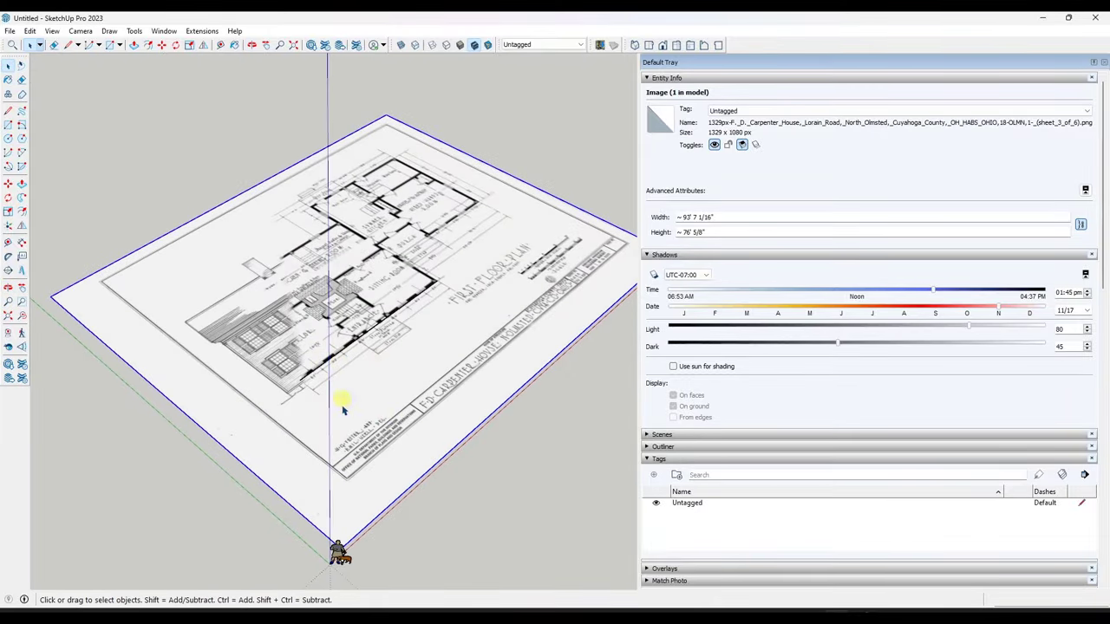
# Step: Try to move the elevation image straight up off the floor plan
pyautogui.press('m')
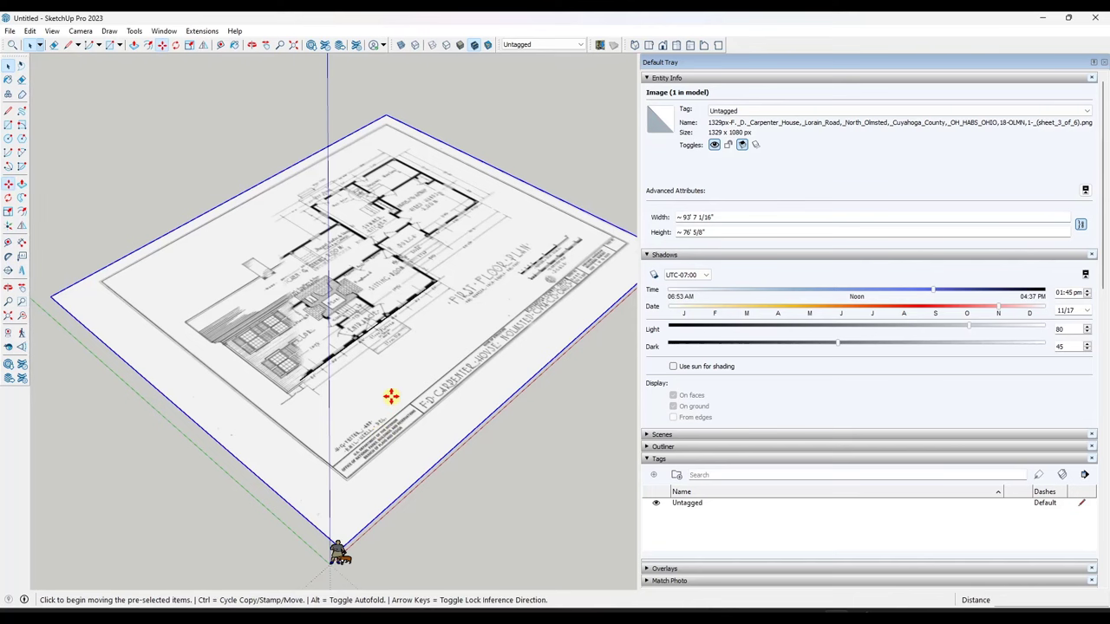
pyautogui.click(392, 394)
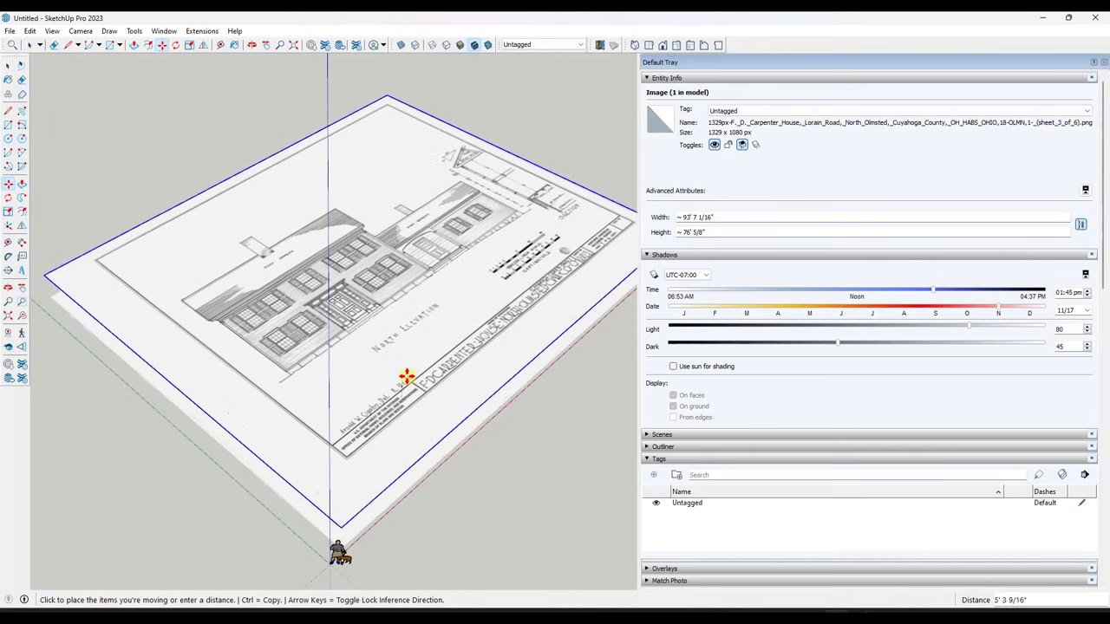
pyautogui.click(424, 383)
pyautogui.press('space')
pyautogui.moveTo(425, 386); pyautogui.dragTo(339, 356, button='middle')
pyautogui.scroll(-3, 339, 357)
# Step: Raise the elevation image about 7'4" vertically above the floor plan
pyautogui.press('m')
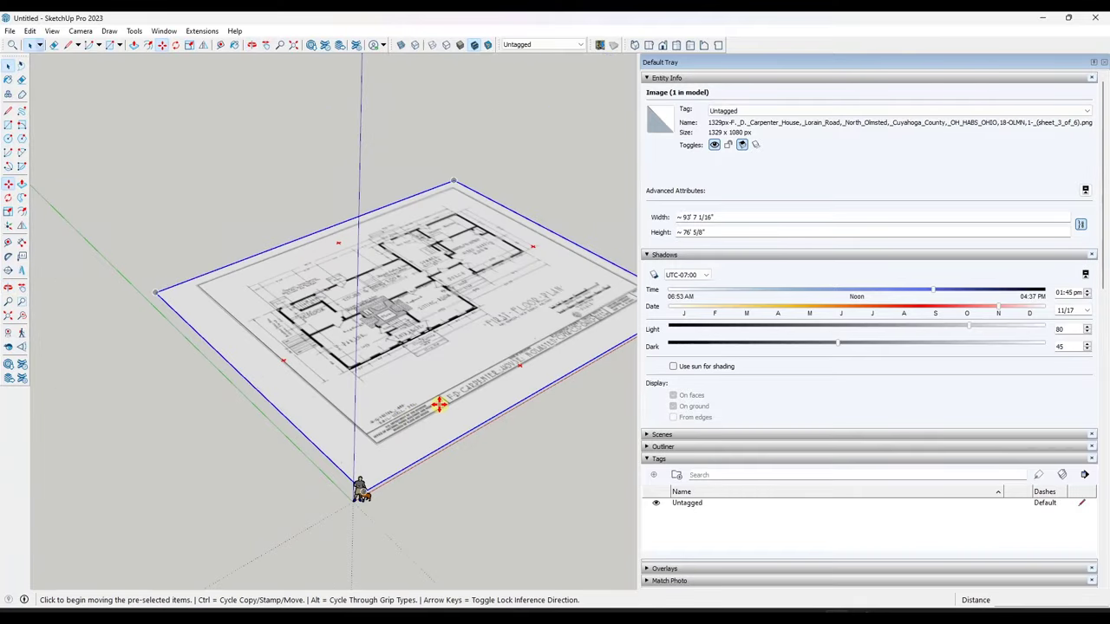
pyautogui.click(409, 392)
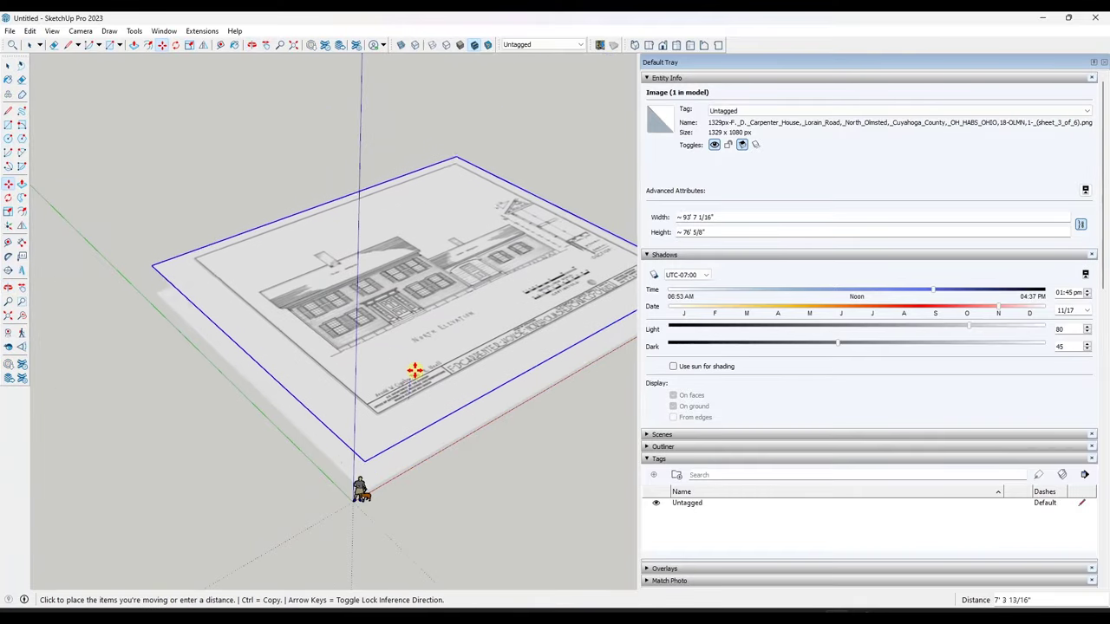
pyautogui.click(415, 369)
pyautogui.press('space')
pyautogui.scroll(3, 416, 369)
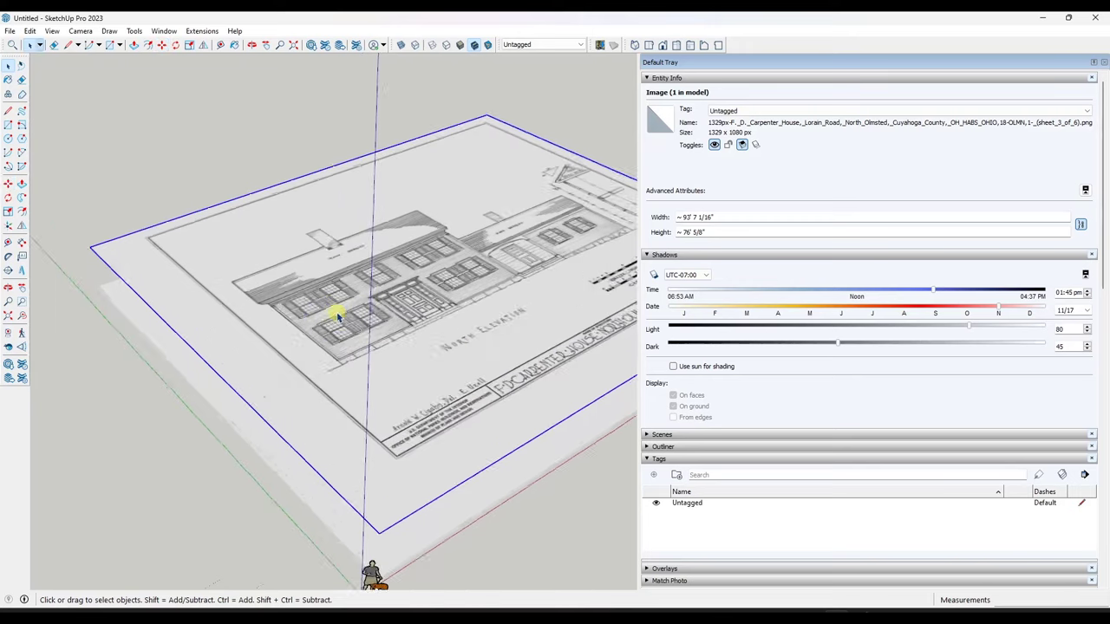
# Step: Rotate the elevation image 90° upright about the house's left corner at the top of the foundation
pyautogui.press('q')
pyautogui.scroll(5, 344, 373)
pyautogui.scroll(3, 339, 370)
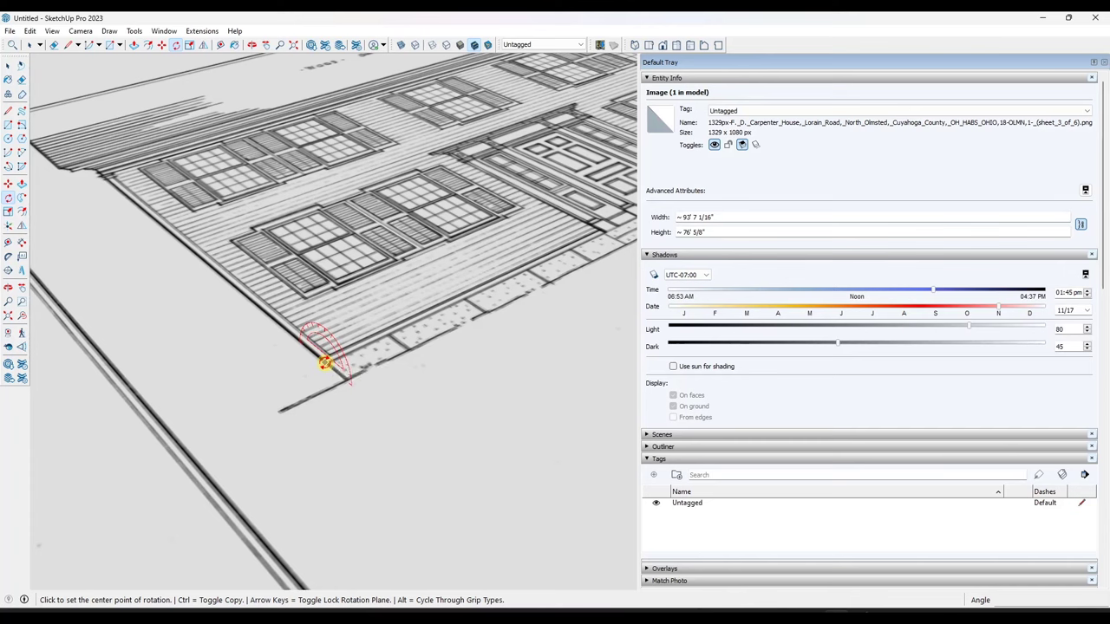
pyautogui.click(323, 362)
pyautogui.click(223, 275)
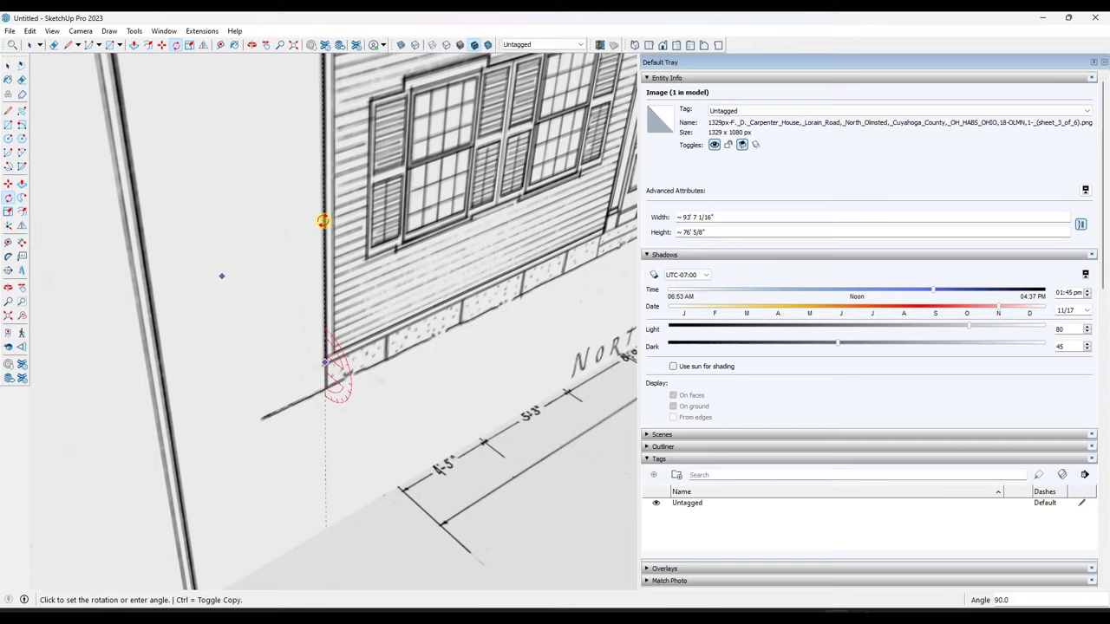
pyautogui.click(323, 221)
pyautogui.press('space')
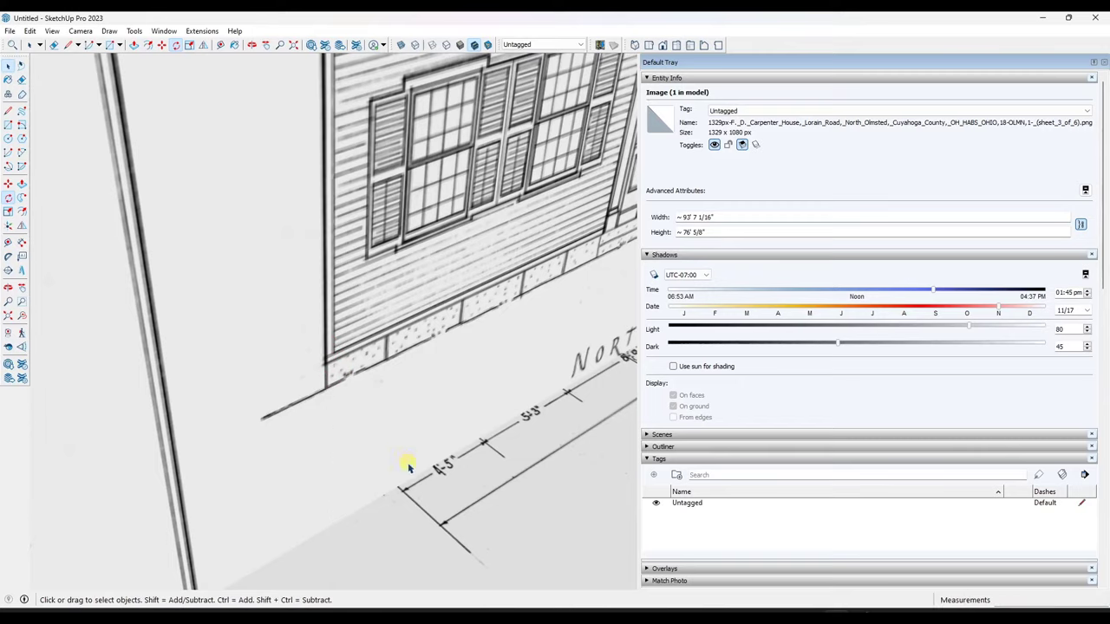
# Step: Draw a reference line about 36'3" long along the foundation top between the main block's left and right corners on the elevation
pyautogui.scroll(-3, 278, 412)
pyautogui.moveTo(460, 438); pyautogui.dragTo(332, 396, button='middle')
pyautogui.scroll(-2, 332, 396)
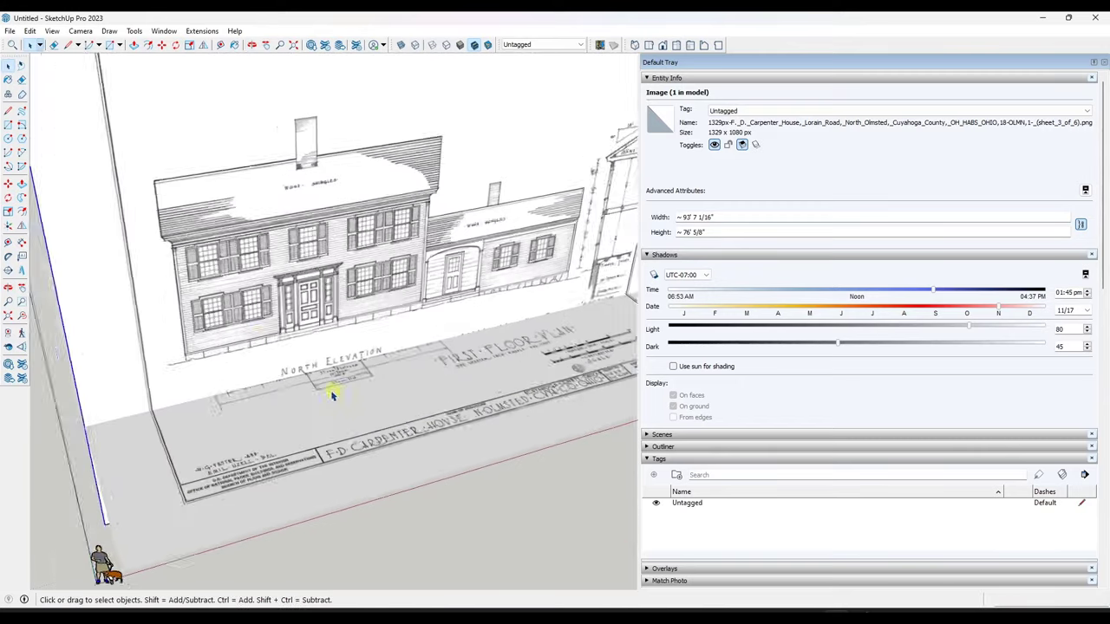
pyautogui.scroll(3, 229, 337)
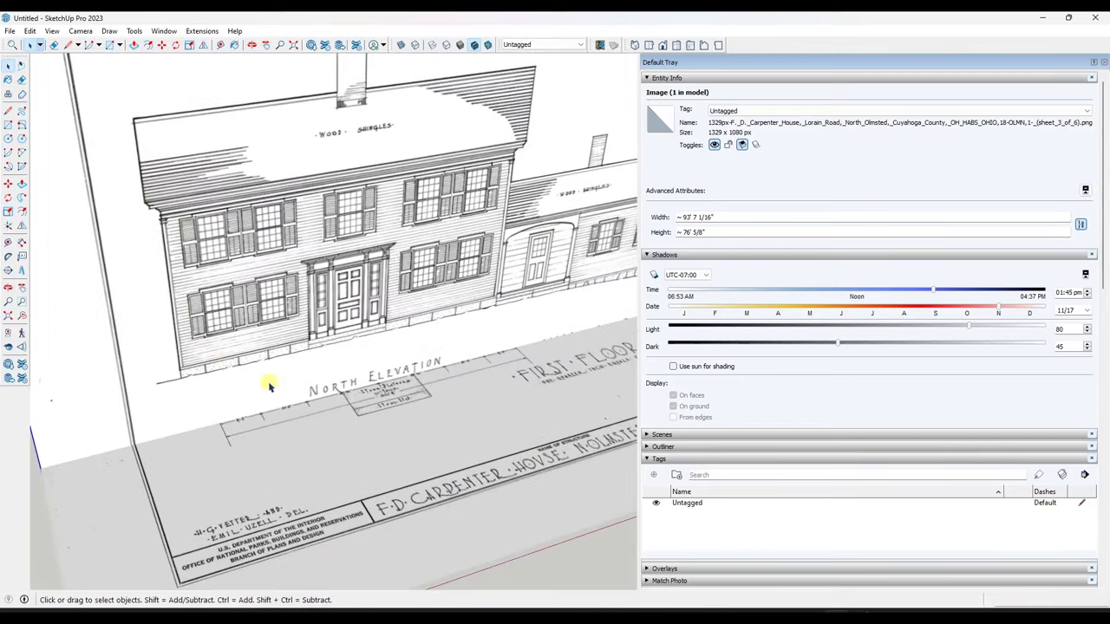
pyautogui.press('l')
pyautogui.scroll(6, 149, 382)
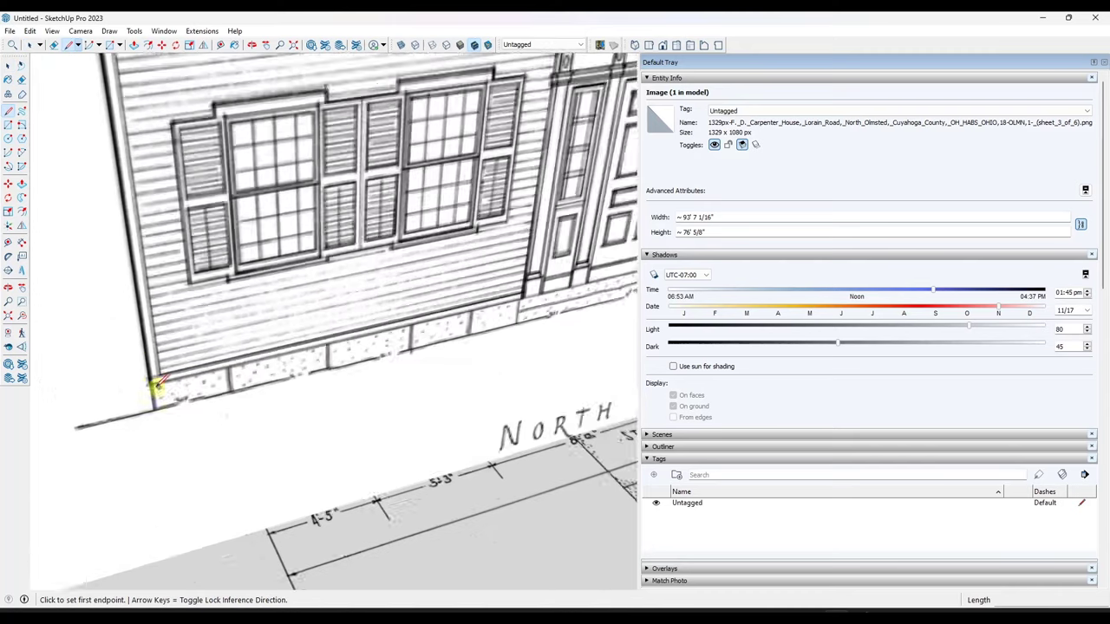
pyautogui.scroll(1, 150, 382)
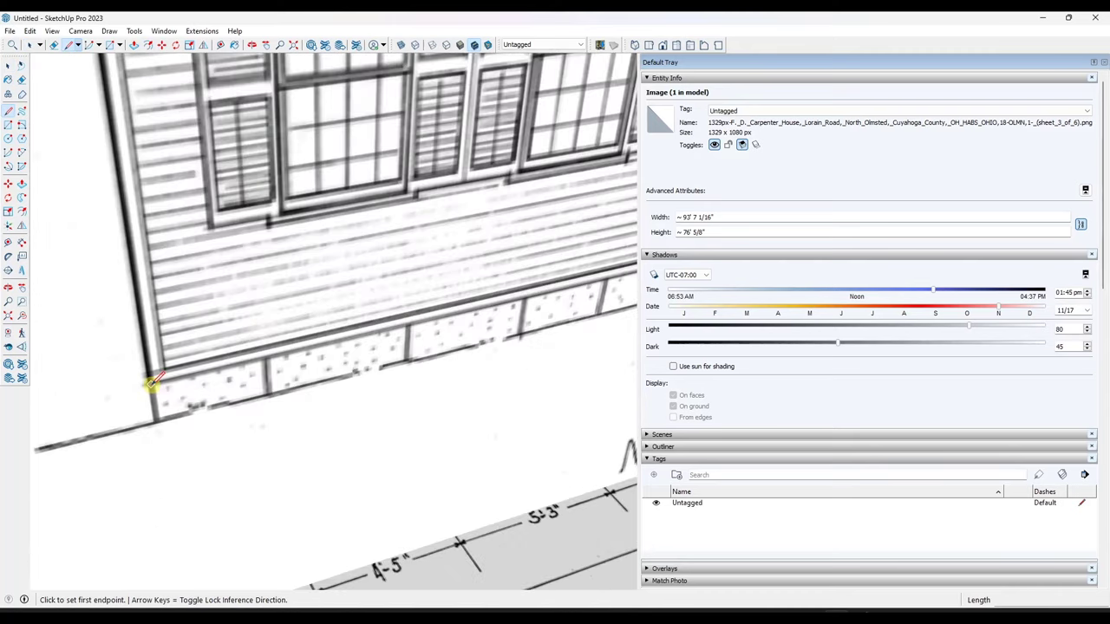
pyautogui.click(150, 382)
pyautogui.scroll(-2, 152, 382)
pyautogui.scroll(-3, 152, 382)
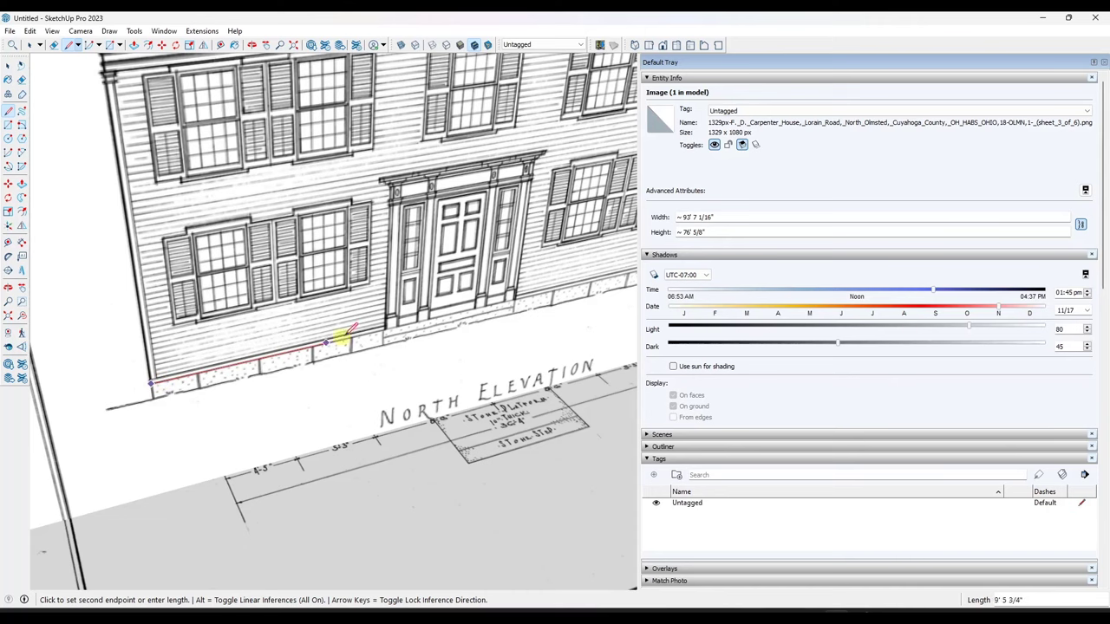
pyautogui.scroll(3, 446, 316)
pyautogui.scroll(6, 429, 299)
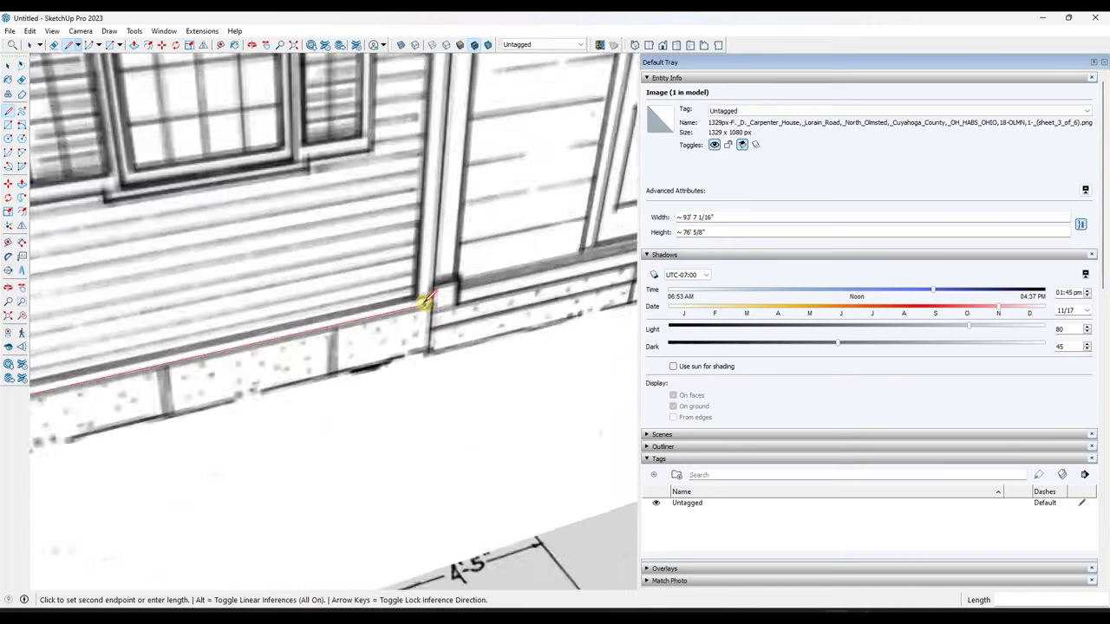
pyautogui.scroll(1, 434, 302)
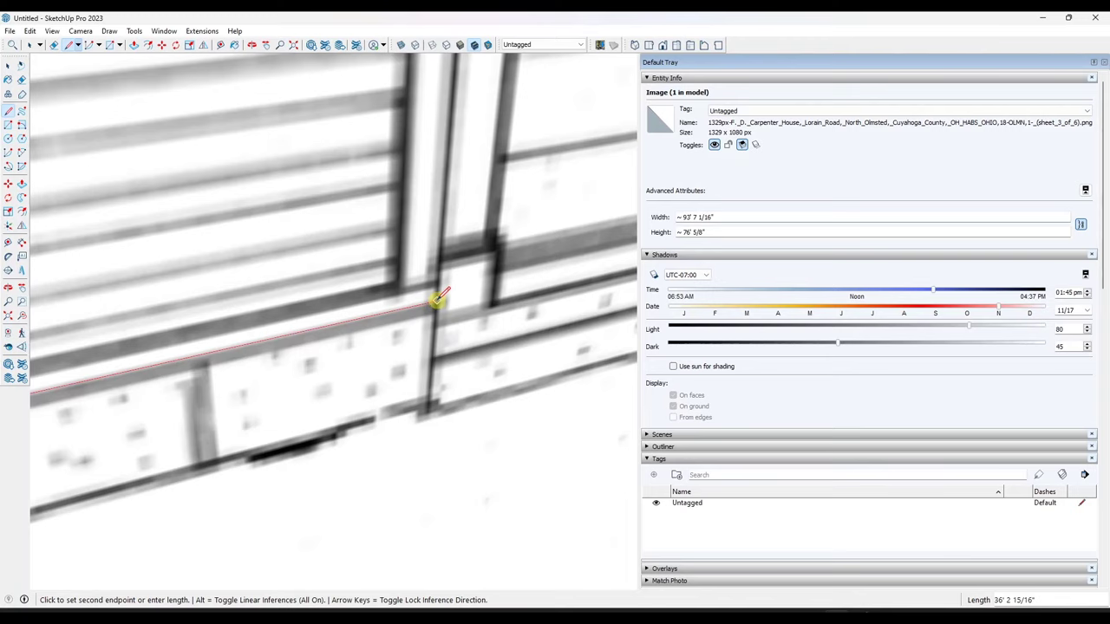
pyautogui.click(435, 300)
pyautogui.press('space')
pyautogui.scroll(-3, 398, 343)
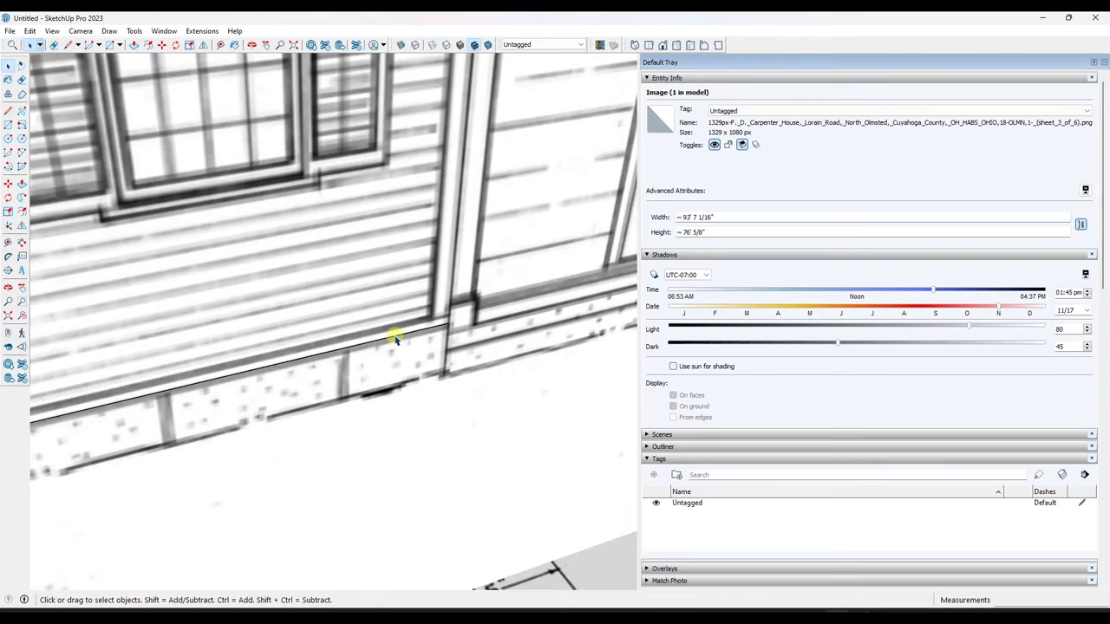
# Step: Select the reference line together with the north elevation image and make them a group
pyautogui.click(401, 382)
pyautogui.scroll(-5, 391, 391)
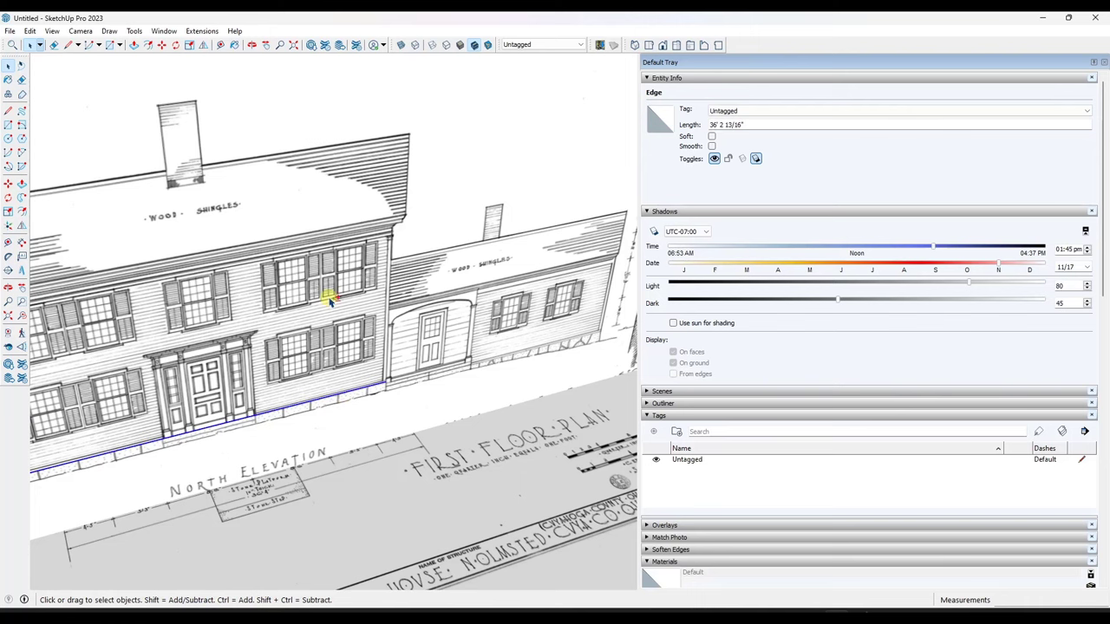
pyautogui.scroll(-3, 393, 338)
pyautogui.moveTo(285, 347); pyautogui.dragTo(389, 278, button='middle')
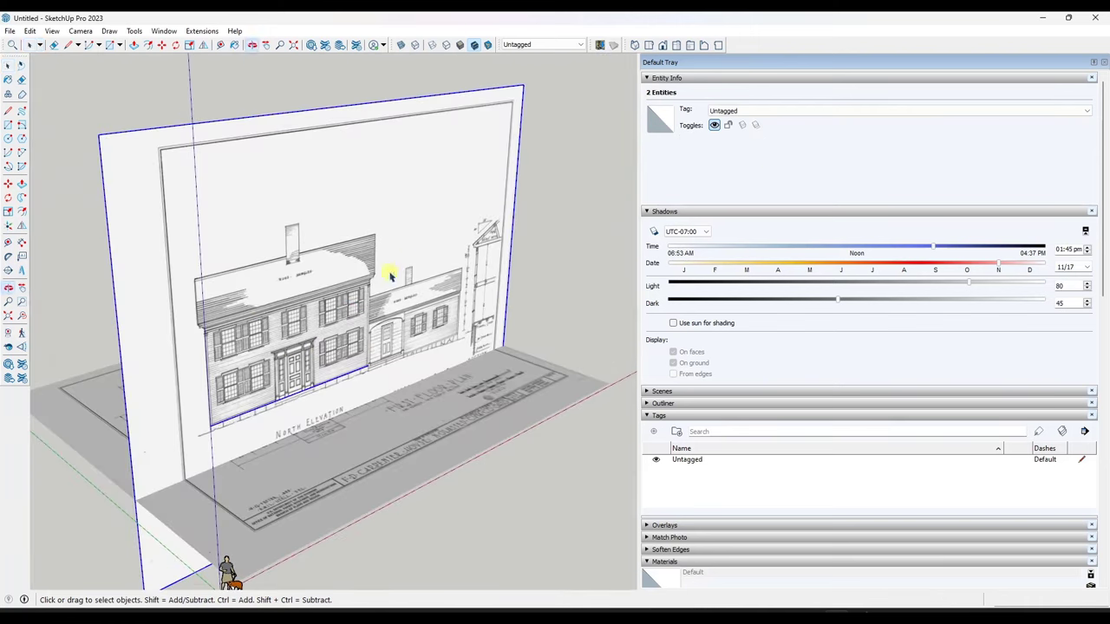
pyautogui.rightClick(247, 312)
pyautogui.click(286, 126)
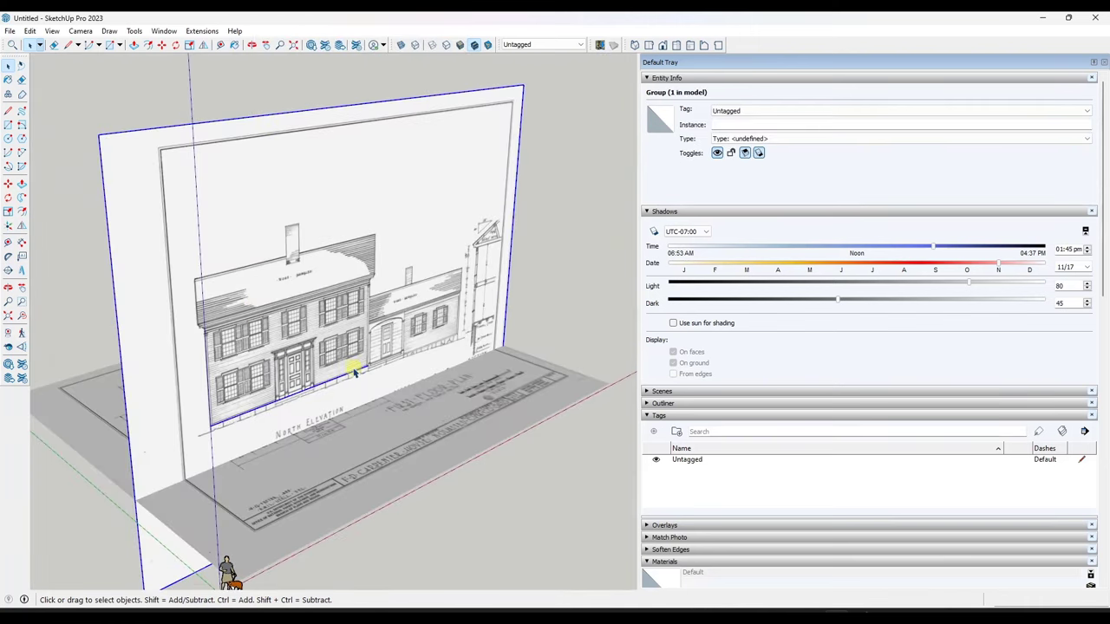
# Step: Open the elevation group for editing and measure its reference line from end to end with Tape Measure
pyautogui.scroll(5, 351, 371)
pyautogui.doubleClick(346, 311)
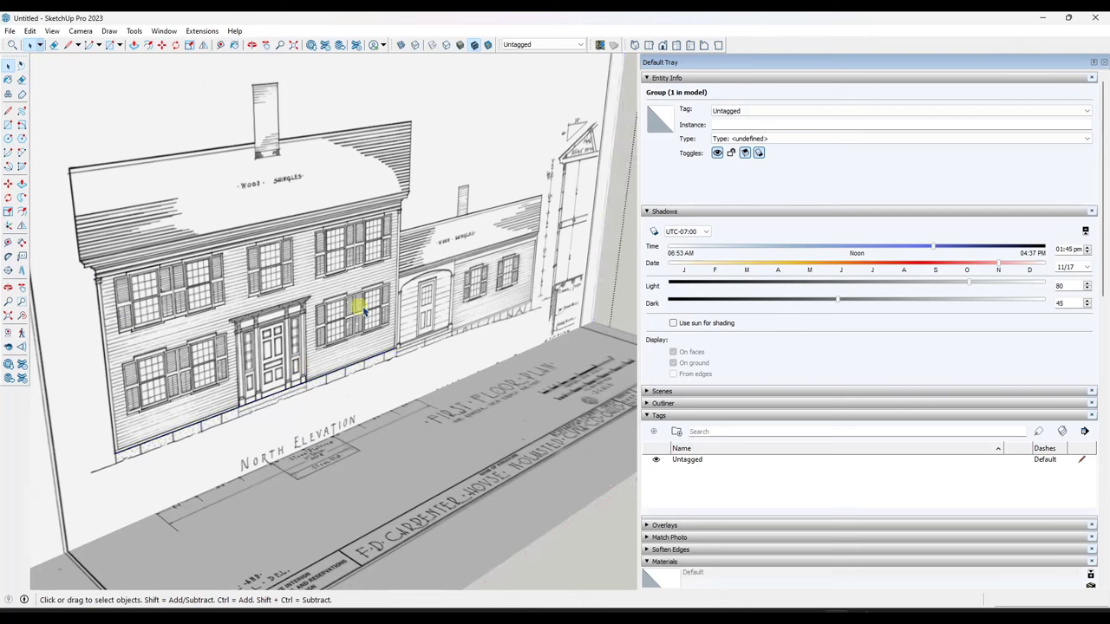
pyautogui.click(8, 242)
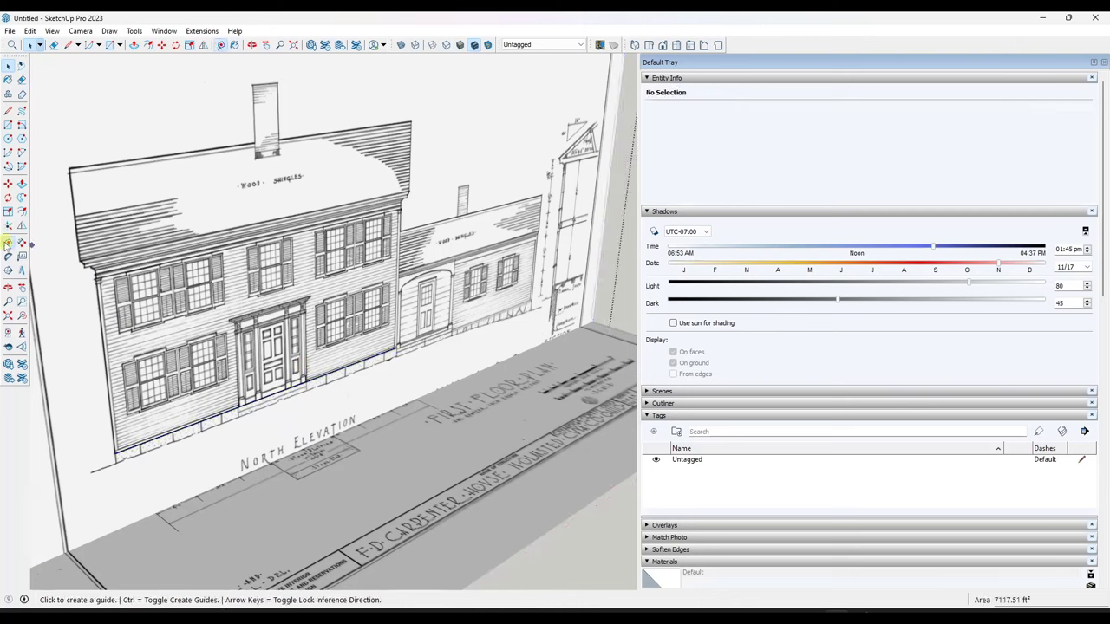
pyautogui.click(116, 451)
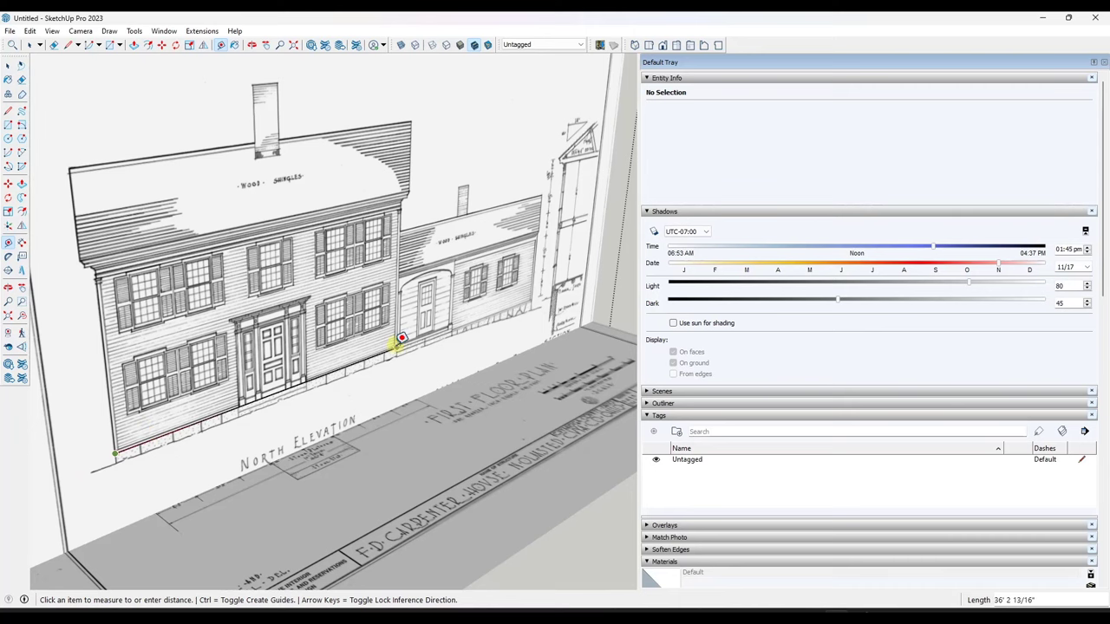
pyautogui.click(402, 346)
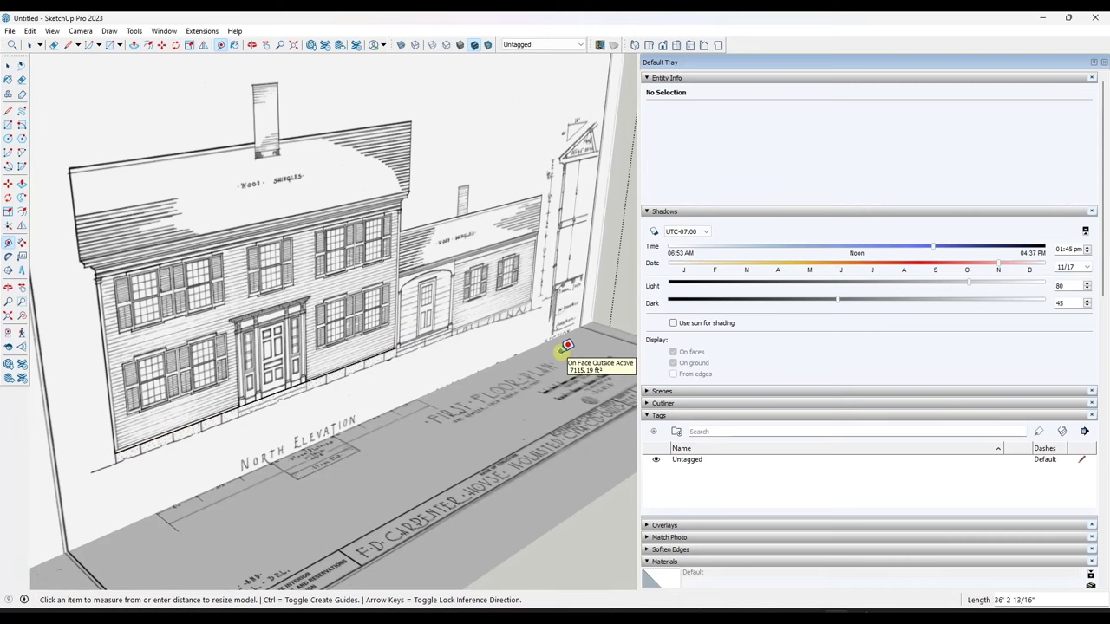
# Step: Rescale the active elevation group by setting the measured foundation line's length to 36'4"
pyautogui.write("36'4")
pyautogui.press('Return')
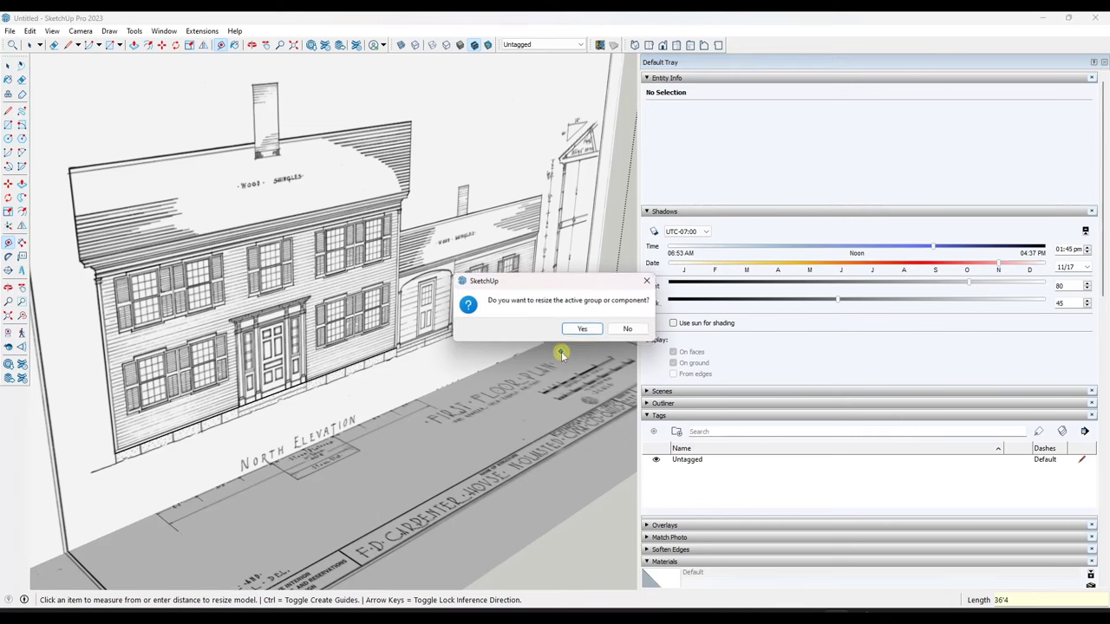
pyautogui.click(585, 332)
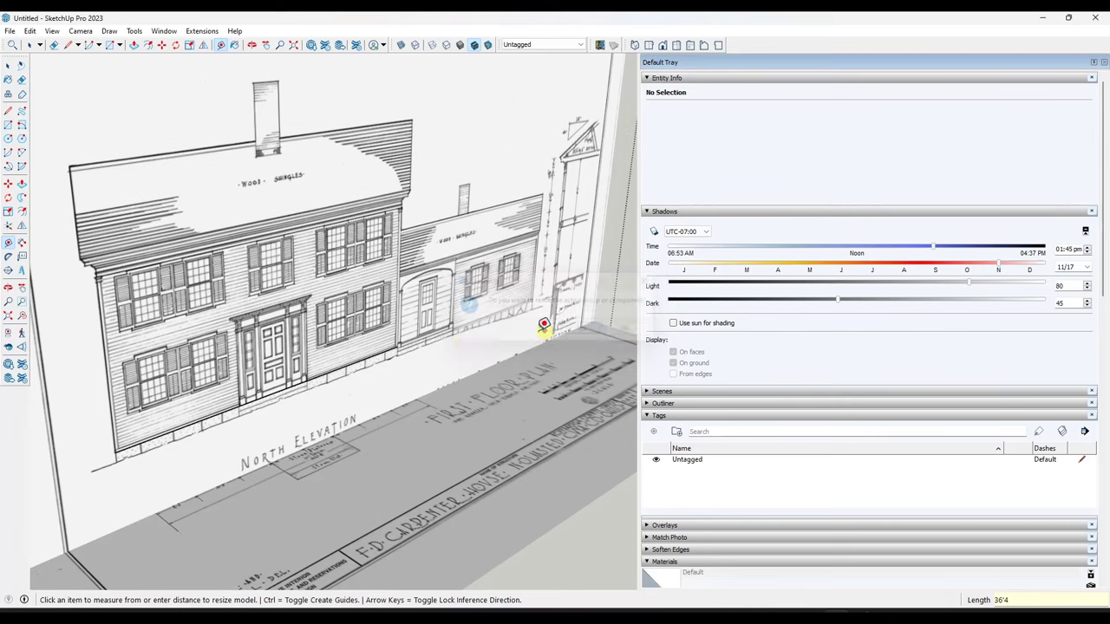
pyautogui.press('space')
# Step: Lower the elevation group about 7'11" so the left end of its foundation line sits on the floor plan
pyautogui.scroll(-5, 508, 334)
pyautogui.scroll(3, 414, 345)
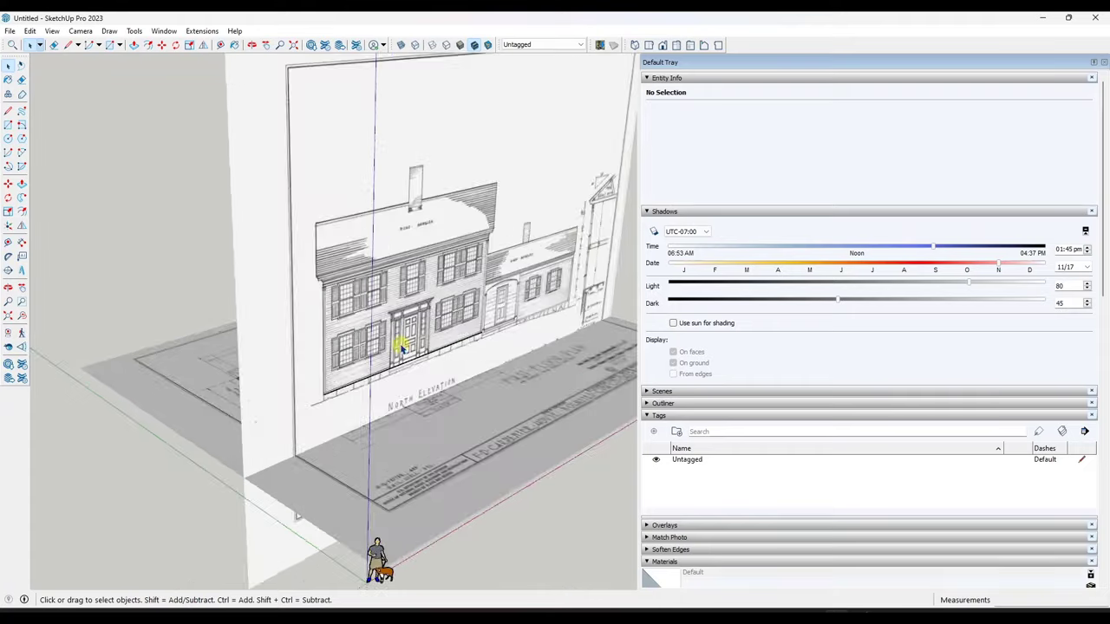
pyautogui.moveTo(402, 349); pyautogui.dragTo(408, 260, button='middle')
pyautogui.scroll(2, 367, 356)
pyautogui.scroll(2, 294, 413)
pyautogui.scroll(2, 295, 414)
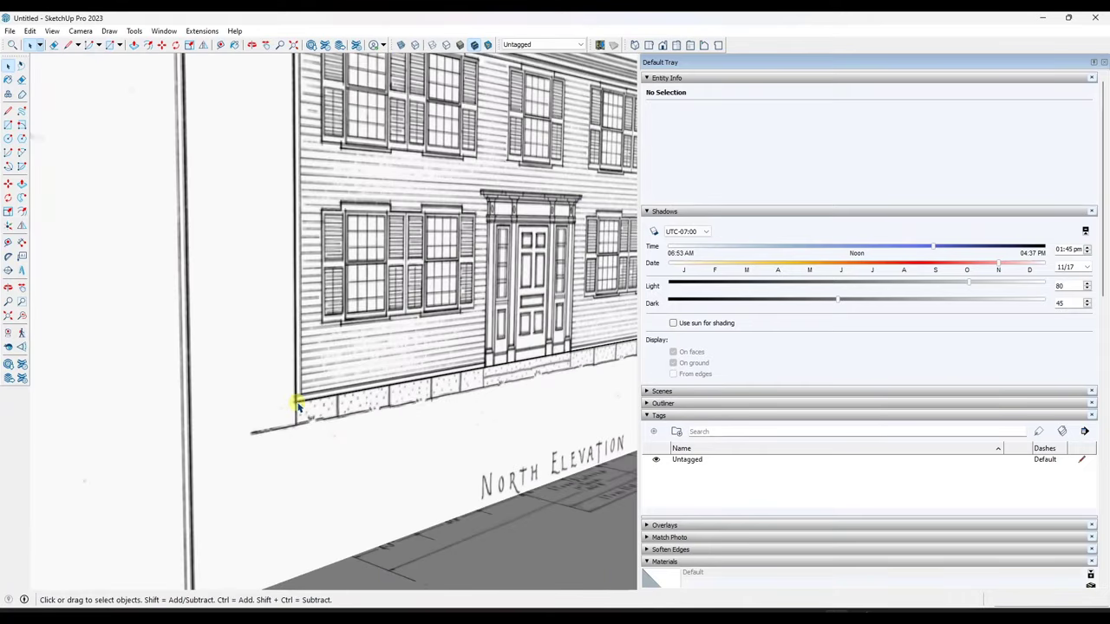
pyautogui.press('m')
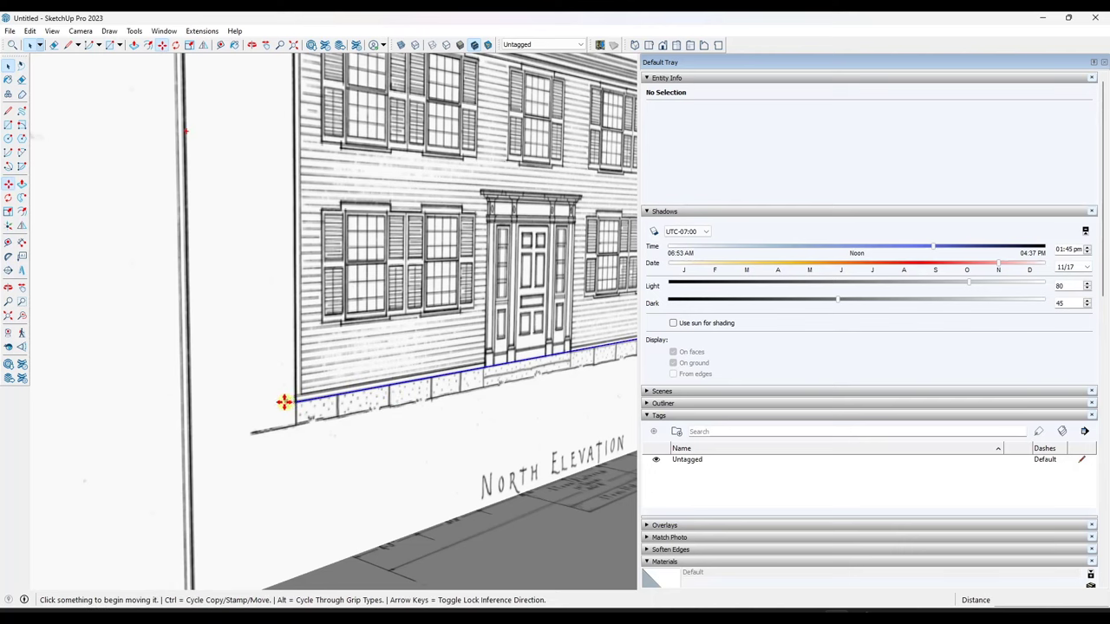
pyautogui.click(297, 401)
pyautogui.scroll(-6, 295, 449)
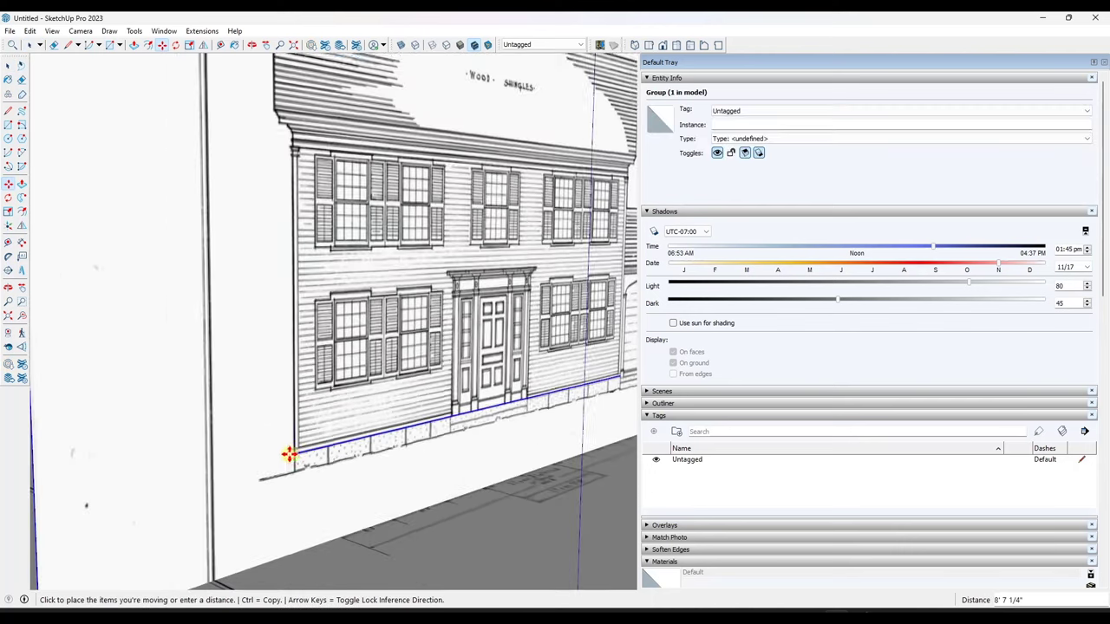
pyautogui.click(297, 520)
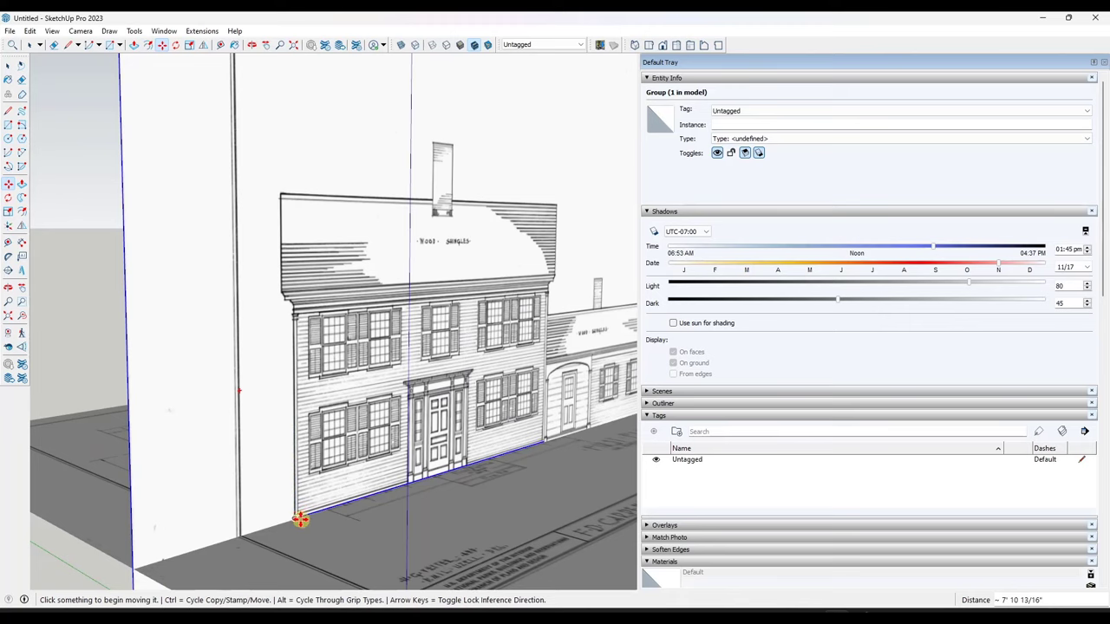
# Step: Move the elevation group across the floor plan so its foundation line's left end meets the main block's matching exterior corner
pyautogui.click(293, 522)
pyautogui.scroll(3, 318, 495)
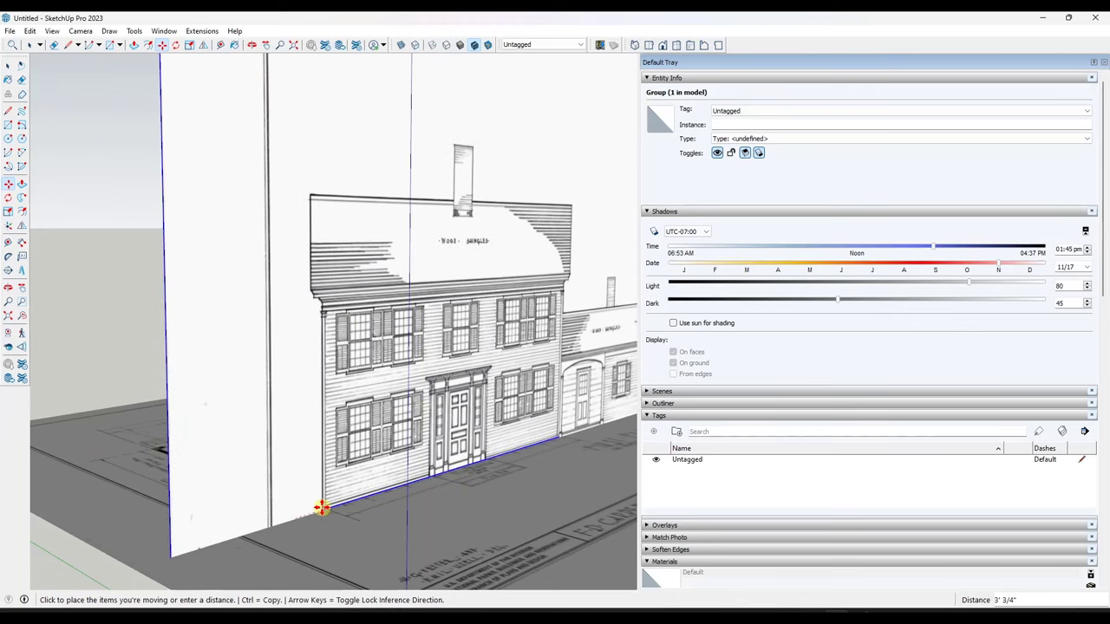
pyautogui.scroll(2, 320, 506)
pyautogui.scroll(6, 320, 506)
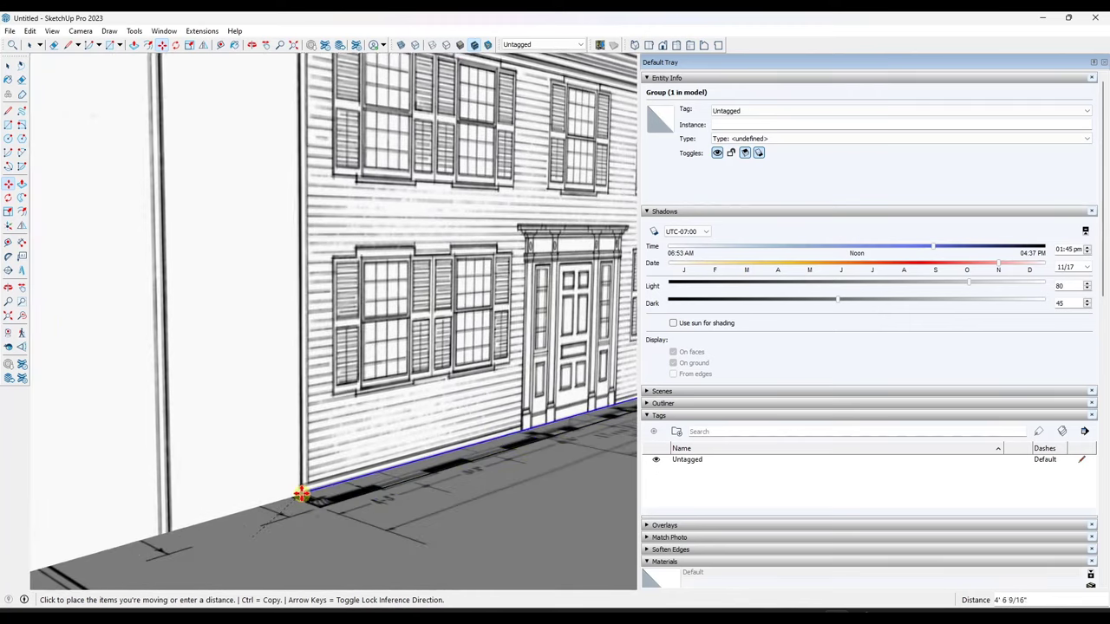
pyautogui.click(307, 490)
pyautogui.click(304, 491)
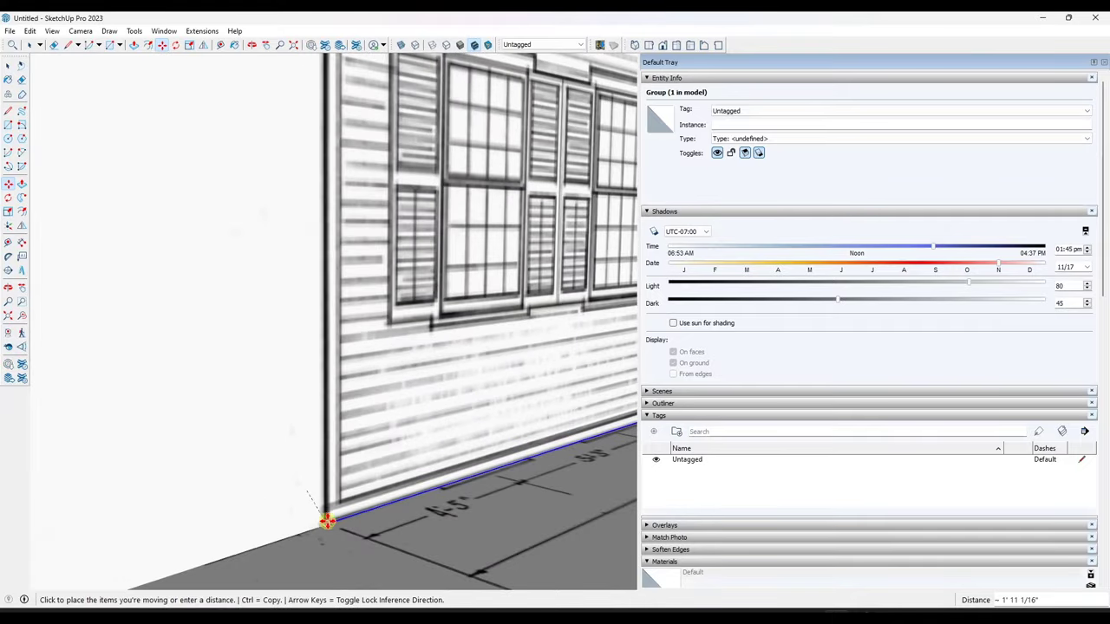
pyautogui.click(329, 523)
pyautogui.scroll(-2, 327, 473)
pyautogui.scroll(-5, 300, 382)
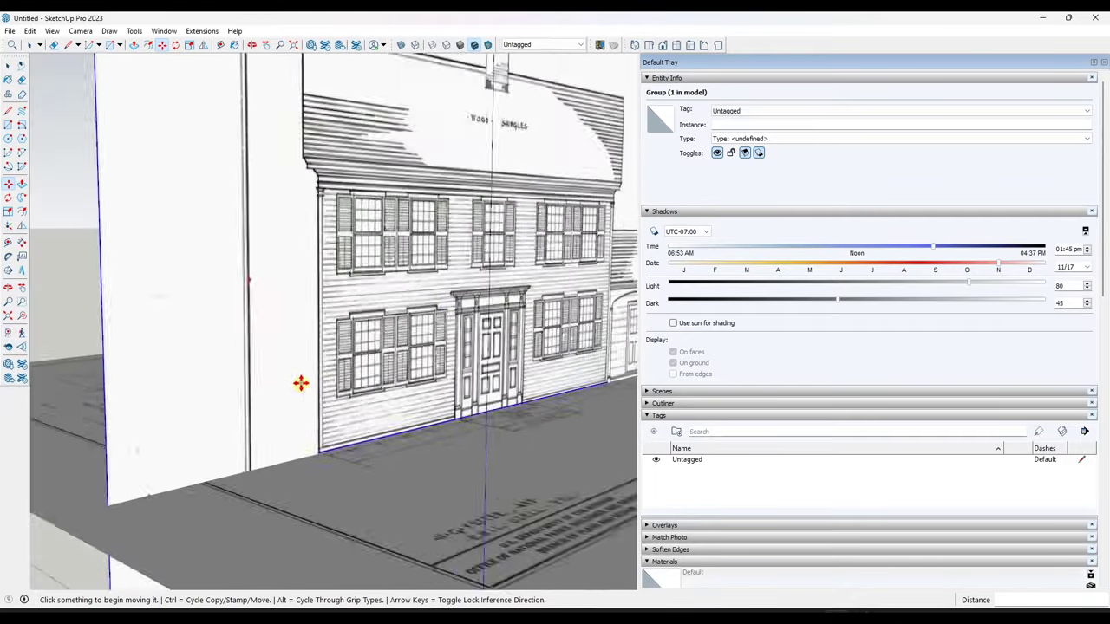
# Step: Examine from behind how the elevation lines up with the main block, porch and hired hands room on the plan
pyautogui.moveTo(575, 376); pyautogui.dragTo(239, 391, button='middle')
pyautogui.moveTo(520, 392); pyautogui.dragTo(702, 302, button='middle')
pyautogui.scroll(5, 317, 327)
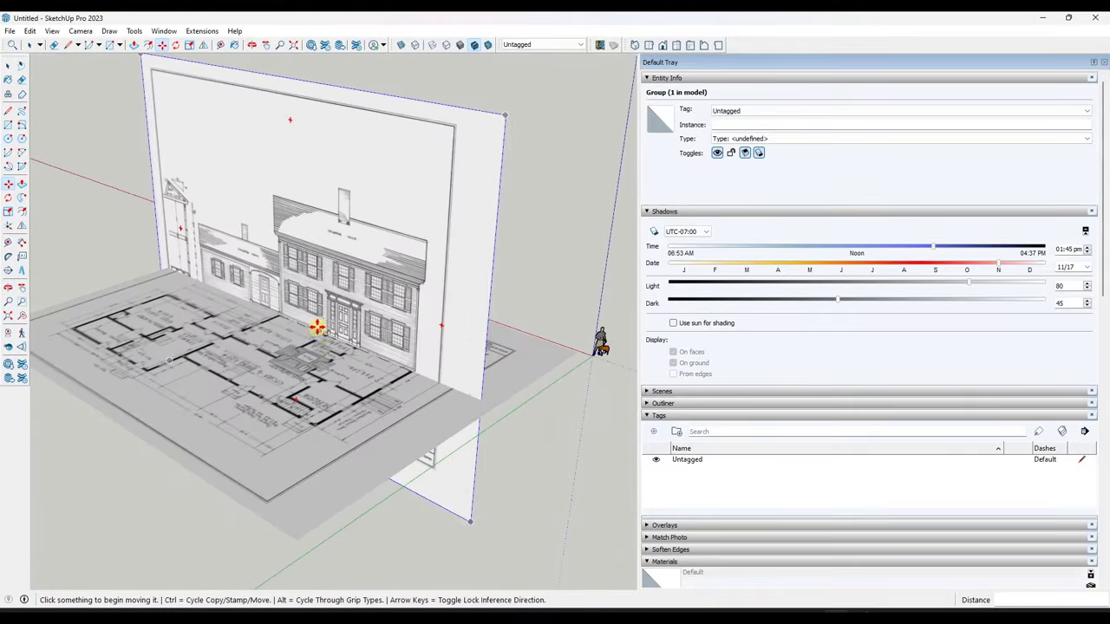
pyautogui.press('space')
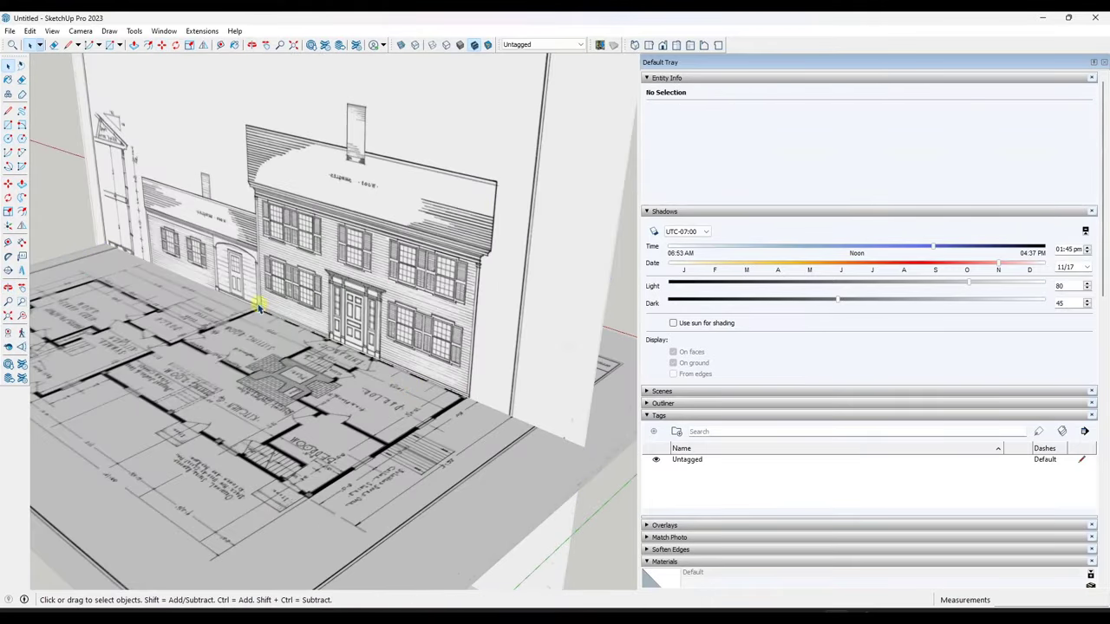
pyautogui.moveTo(379, 336); pyautogui.dragTo(309, 379, button='middle')
pyautogui.scroll(-4, 347, 468)
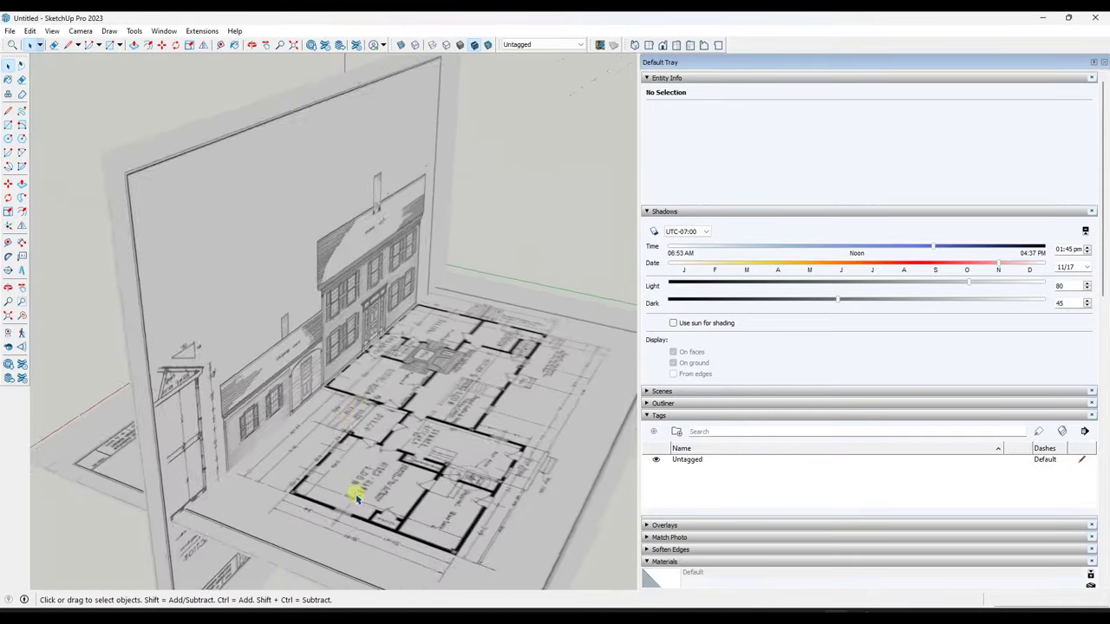
pyautogui.scroll(4, 356, 486)
pyautogui.moveTo(356, 486); pyautogui.dragTo(294, 372, button='middle')
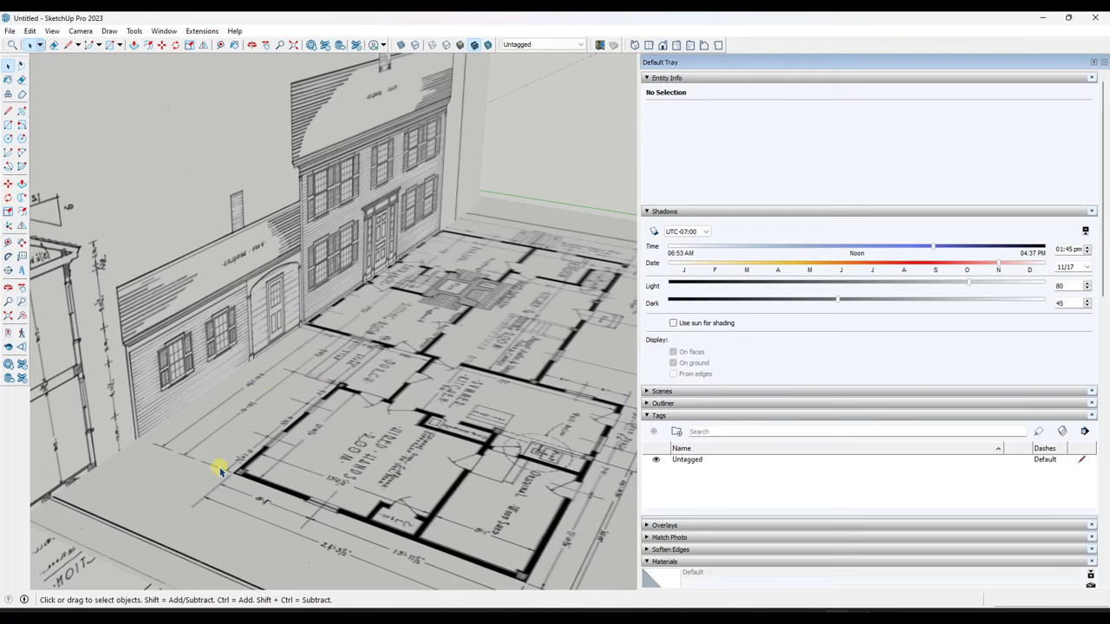
pyautogui.press('l')
pyautogui.scroll(4, 335, 337)
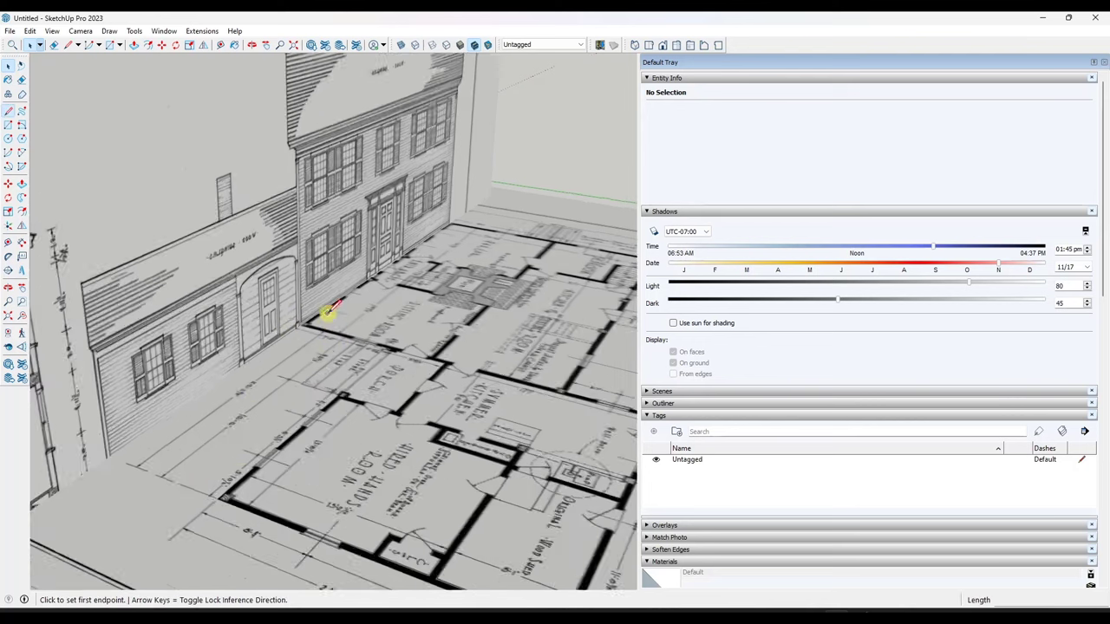
pyautogui.press('space')
# Step: Select the elevation group, and draw a 7'2" line from the sitting room's outer front corner along its porch-side wall
pyautogui.click(272, 321)
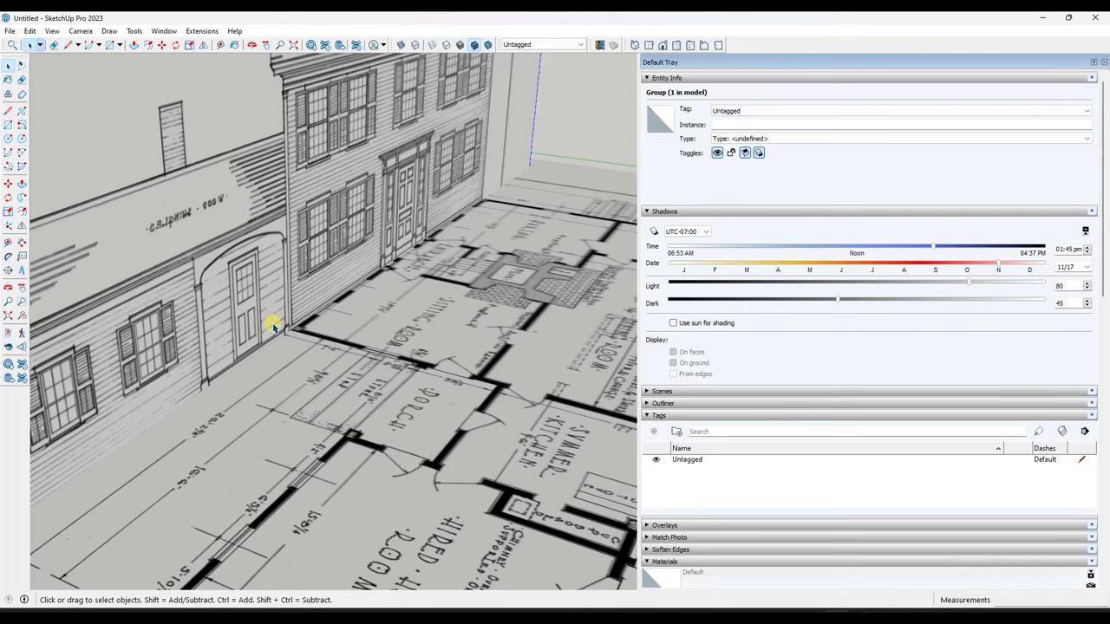
pyautogui.scroll(-3, 273, 326)
pyautogui.scroll(-4, 276, 347)
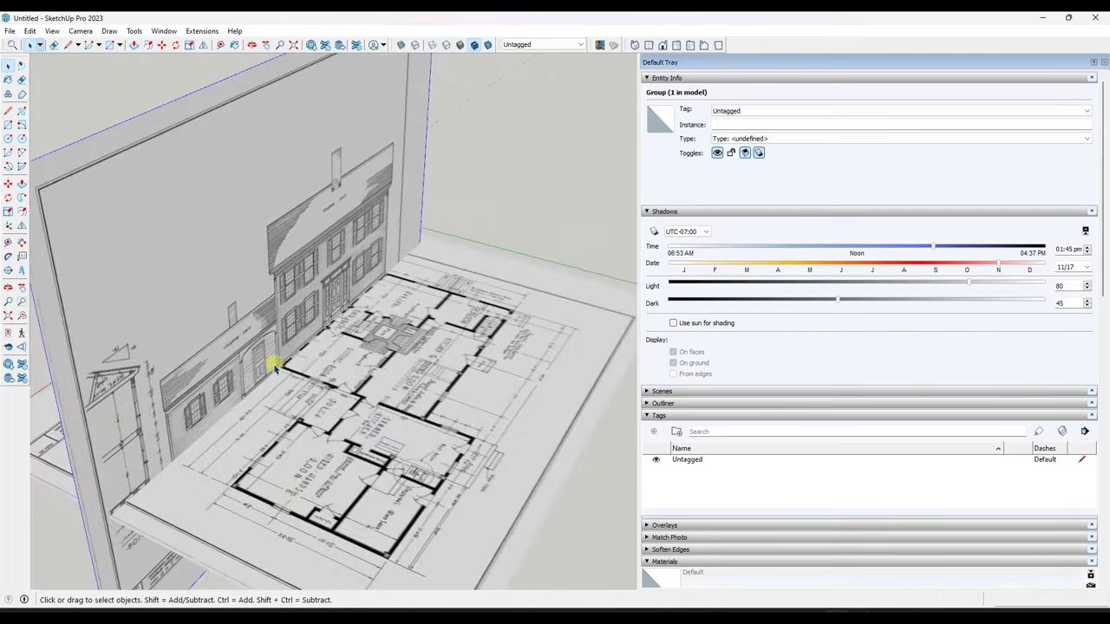
pyautogui.scroll(5, 272, 362)
pyautogui.scroll(3, 303, 397)
pyautogui.moveTo(318, 392); pyautogui.dragTo(332, 409, button='middle')
pyautogui.scroll(2, 364, 434)
pyautogui.scroll(1, 346, 449)
pyautogui.scroll(1, 309, 422)
pyautogui.press('l')
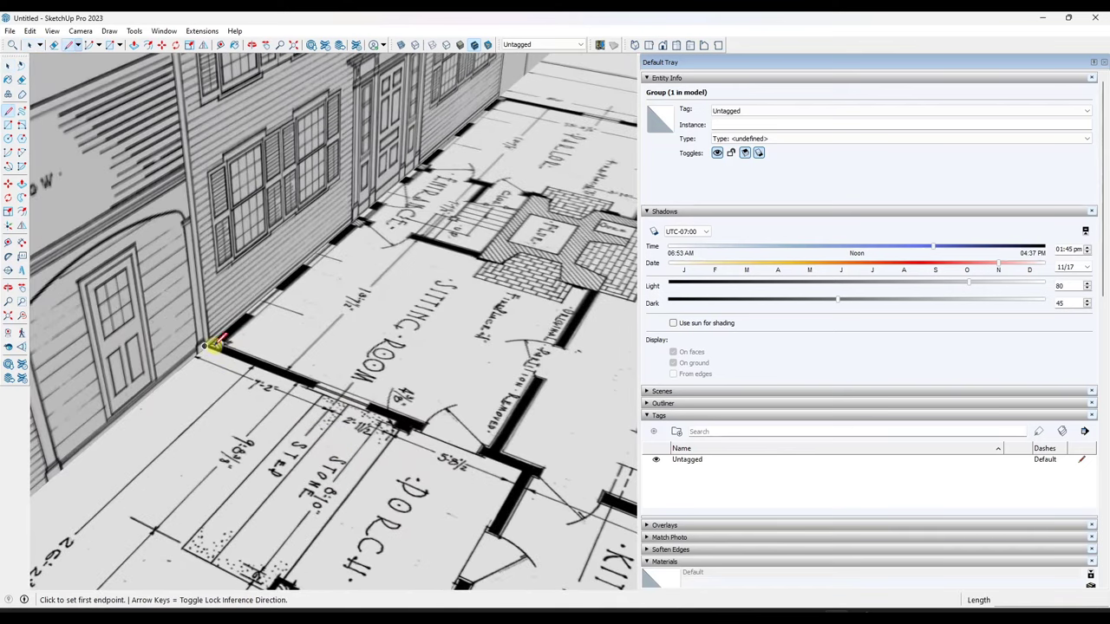
pyautogui.click(206, 347)
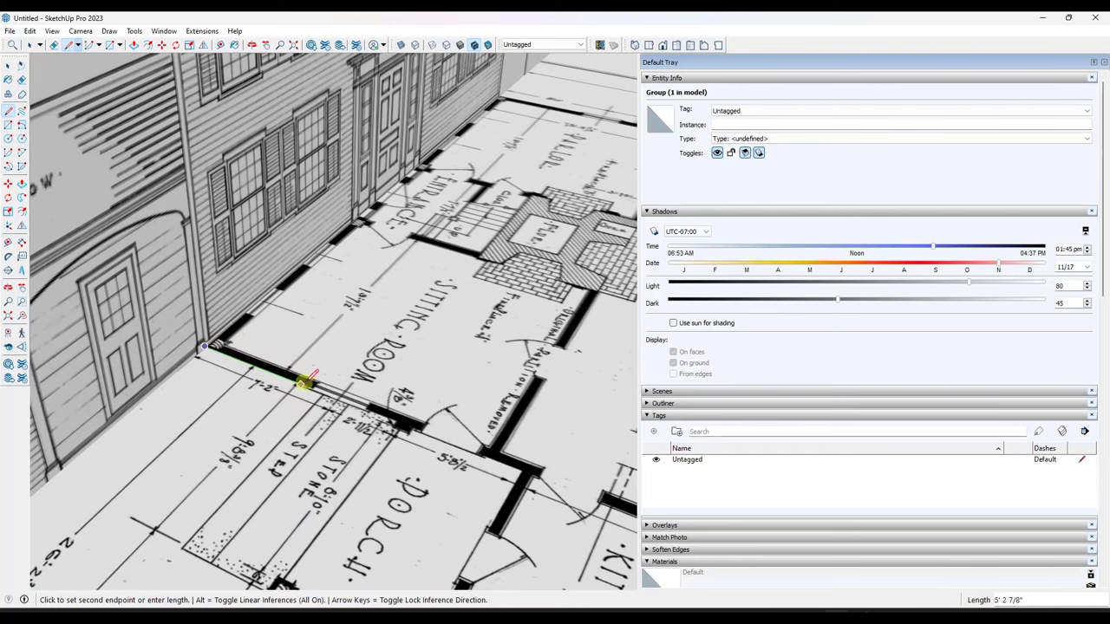
pyautogui.scroll(2, 340, 398)
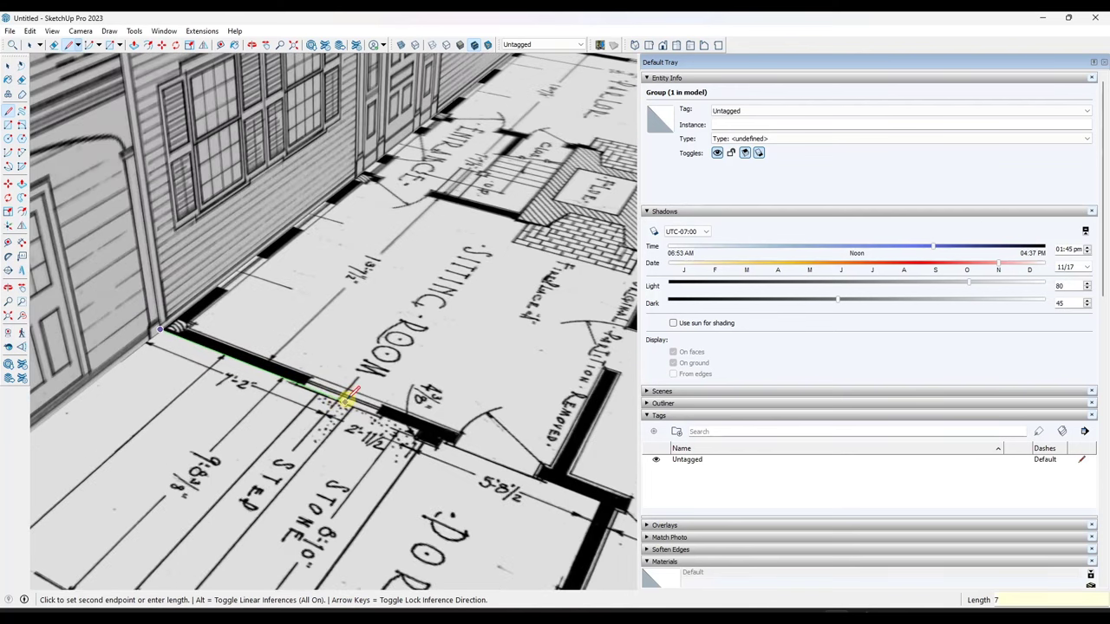
pyautogui.click(345, 399)
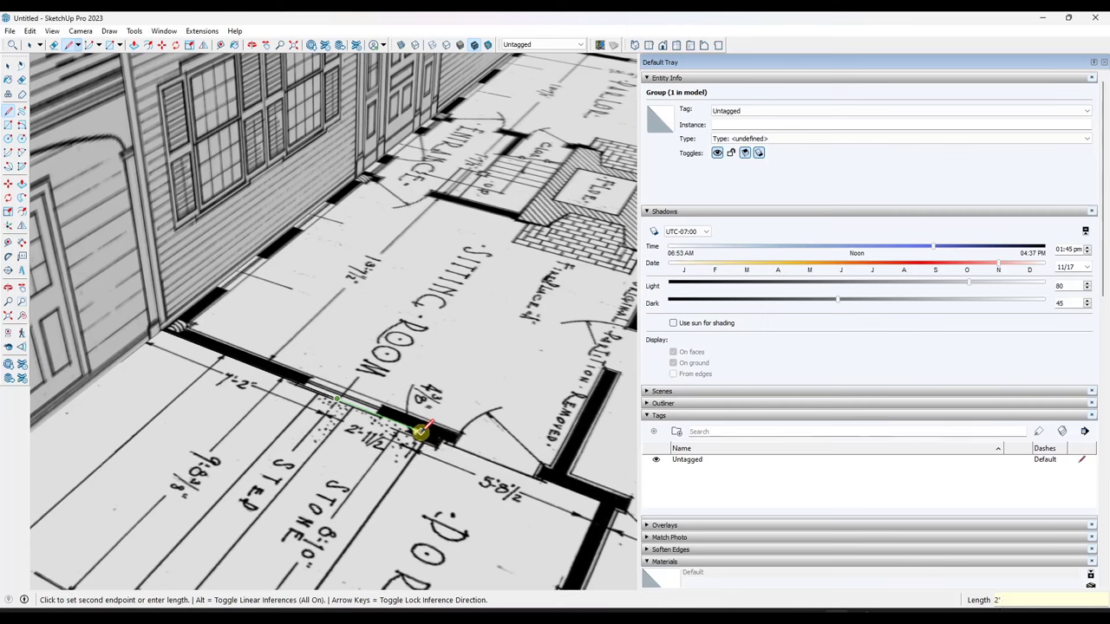
# Step: Continue the reference line another 2'11.5" along the sitting room's porch-side wall
pyautogui.write('5')
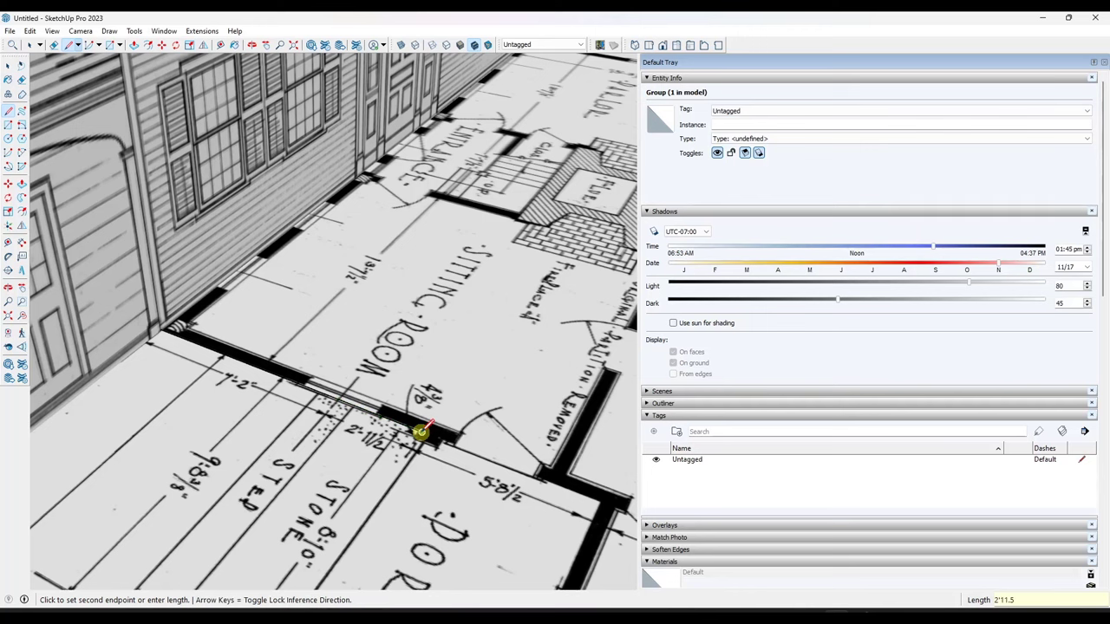
pyautogui.press('Return')
pyautogui.scroll(-4, 419, 431)
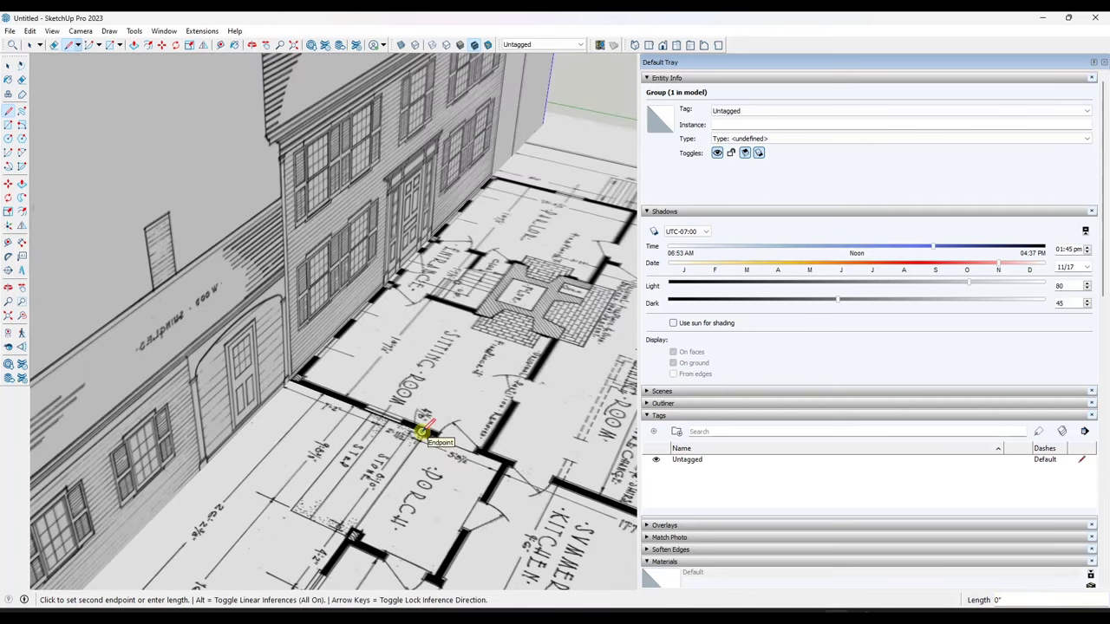
pyautogui.press('space')
pyautogui.scroll(3, 376, 417)
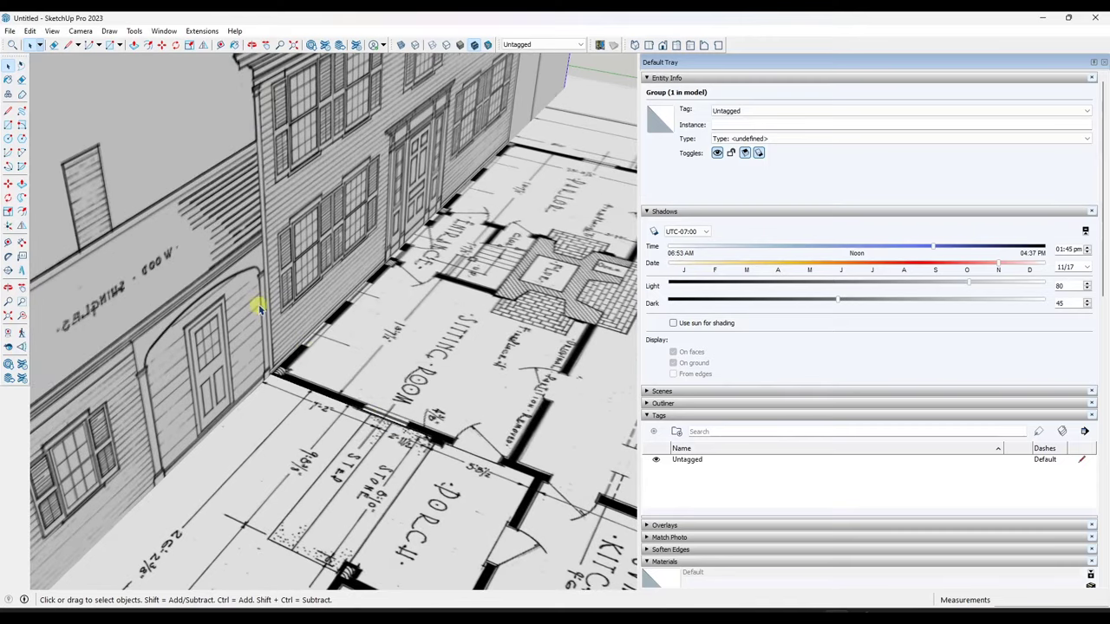
# Step: Copy the elevation group 10' 1 1/2" back from the main block's corner to the reference line's far end
pyautogui.scroll(-4, 359, 372)
pyautogui.press('m')
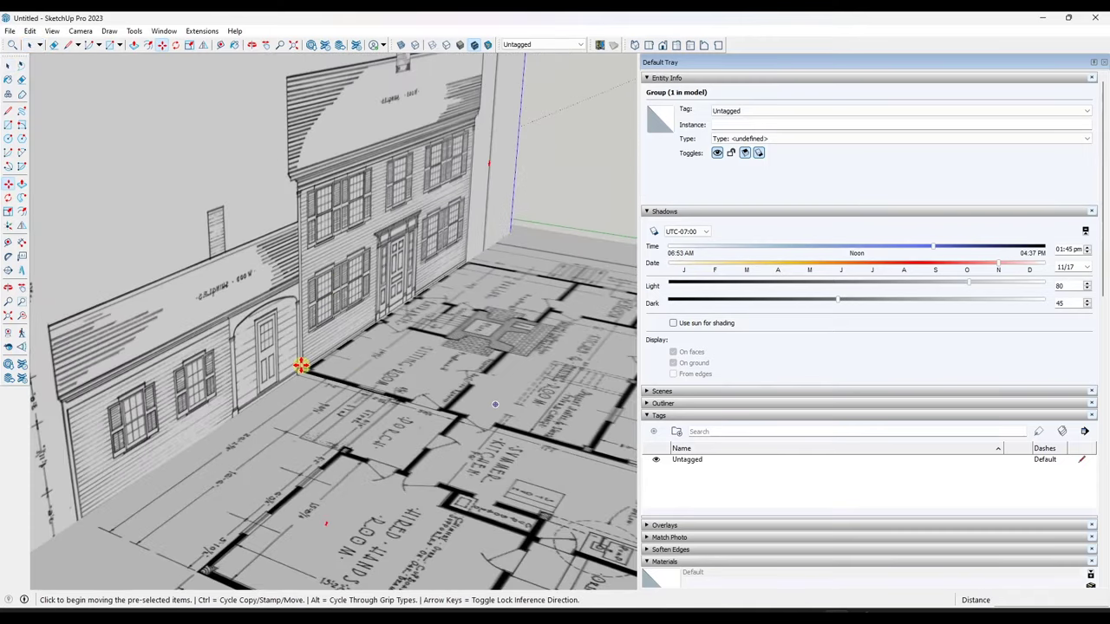
pyautogui.press('ctrl')
pyautogui.click(300, 369)
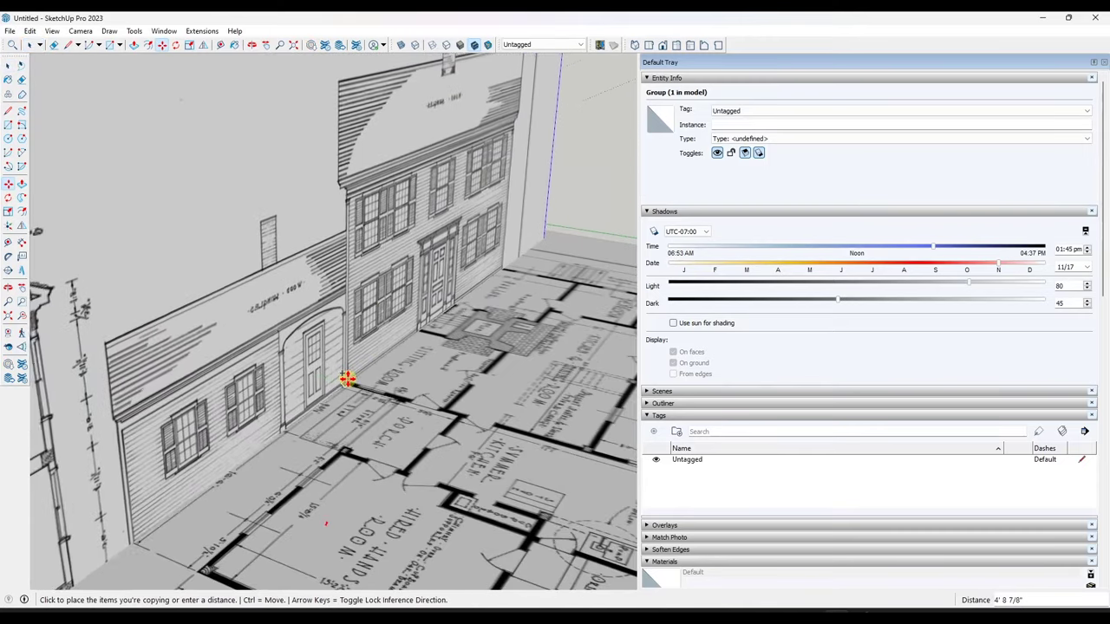
pyautogui.click(402, 400)
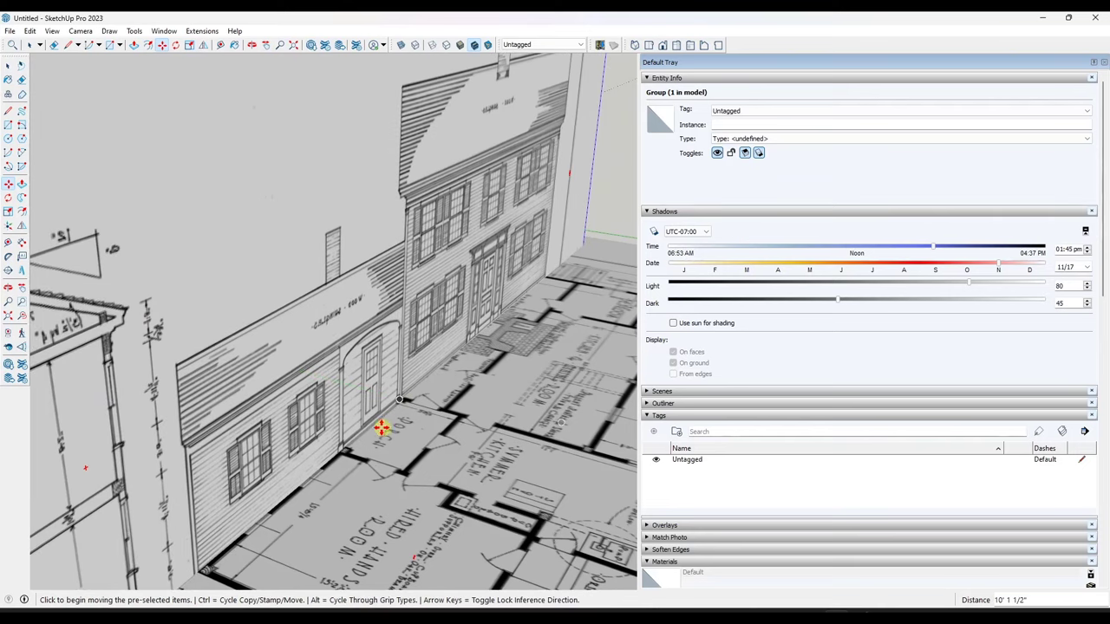
# Step: Examine both elevation images from the front to check their placement against the floor plan
pyautogui.scroll(-3, 361, 347)
pyautogui.moveTo(284, 467); pyautogui.dragTo(655, 431, button='middle')
pyautogui.scroll(8, 379, 451)
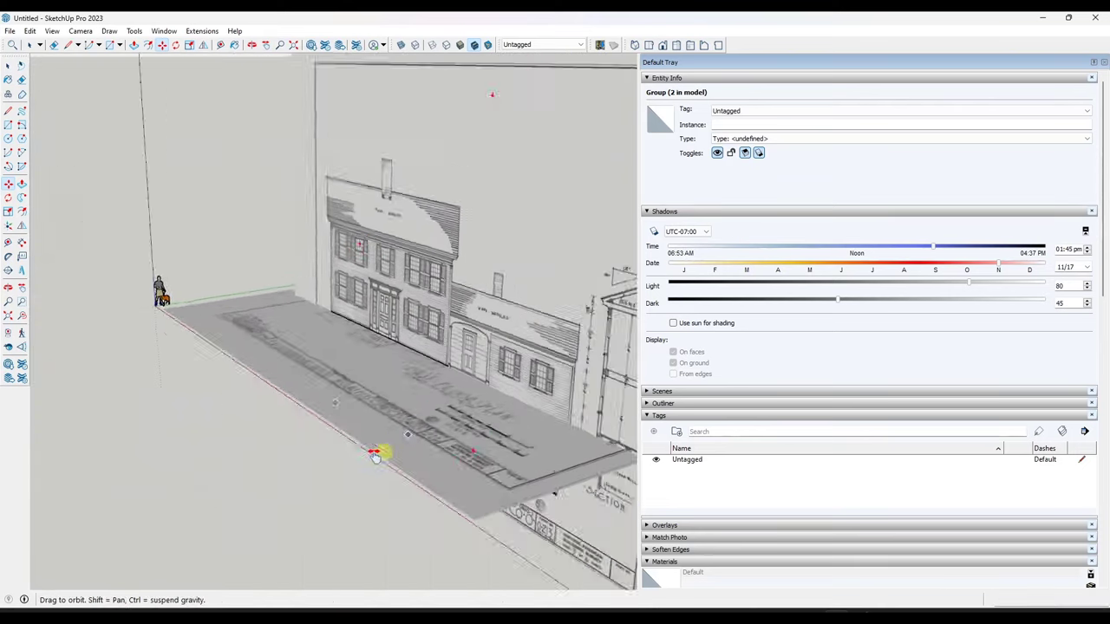
pyautogui.press('m')
pyautogui.press('space')
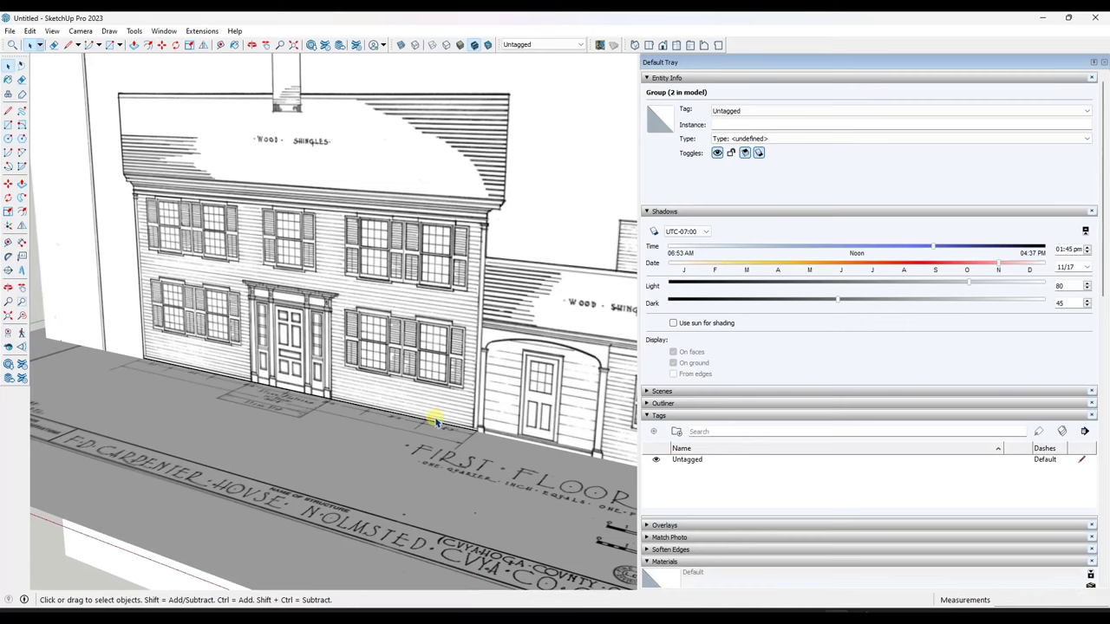
pyautogui.scroll(-6, 235, 342)
pyautogui.scroll(2, 456, 363)
pyautogui.moveTo(482, 371)
pyautogui.mouseDown(button='middle')
pyautogui.moveTo(129, 337)
pyautogui.moveTo(309, 330)
pyautogui.moveTo(408, 344)
pyautogui.moveTo(414, 379)
pyautogui.mouseUp(button='middle')
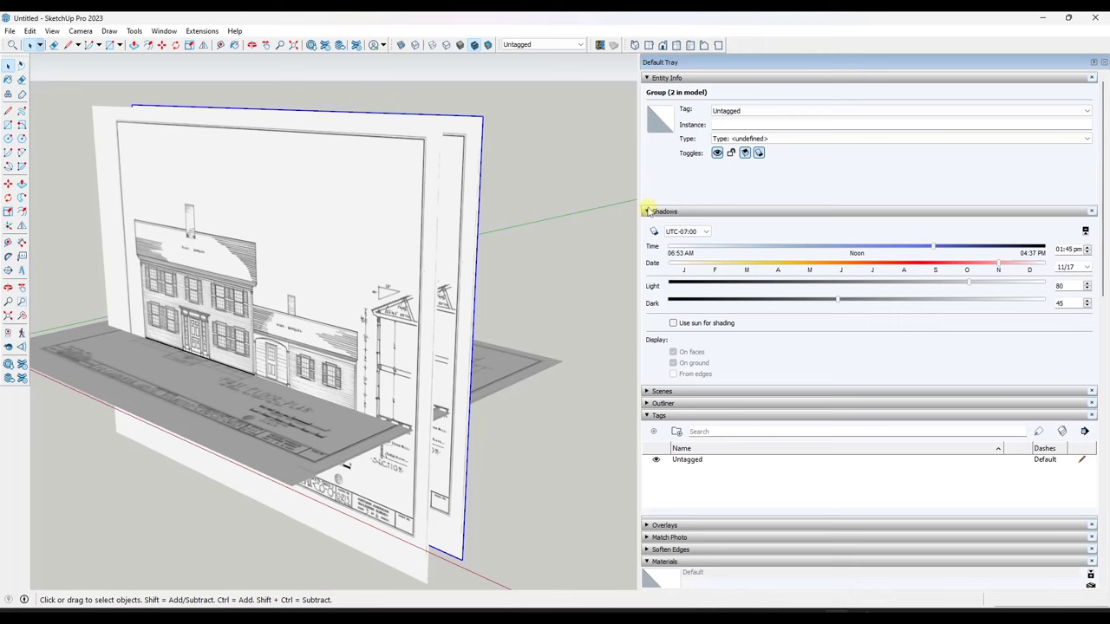
# Step: Collapse the shadow settings and create a tag folder named Images
pyautogui.click(648, 211)
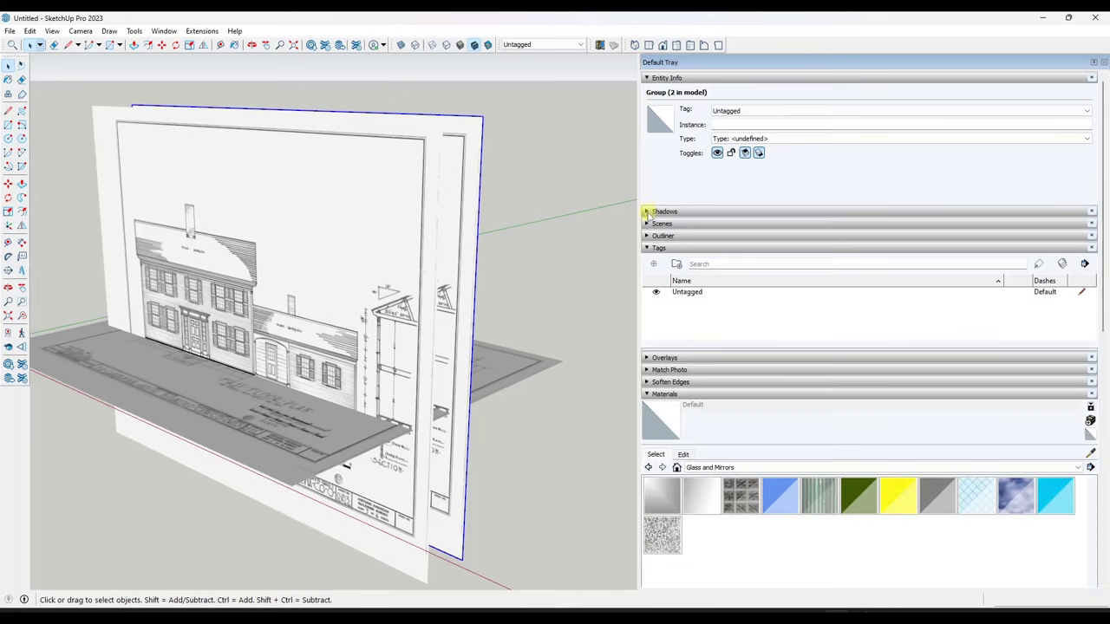
pyautogui.click(677, 266)
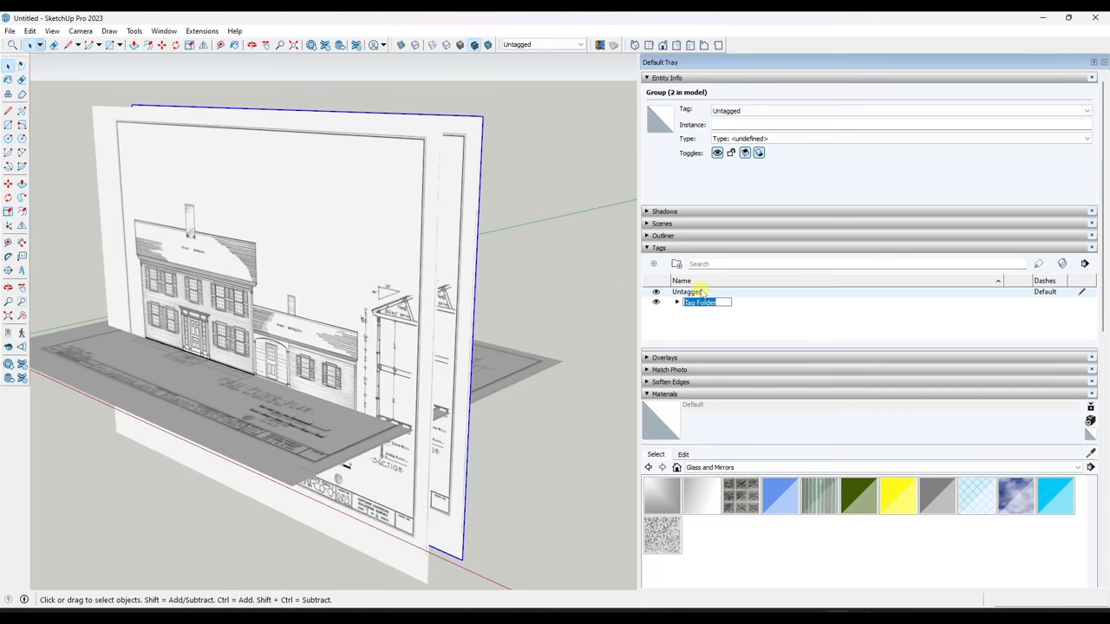
pyautogui.press('Return')
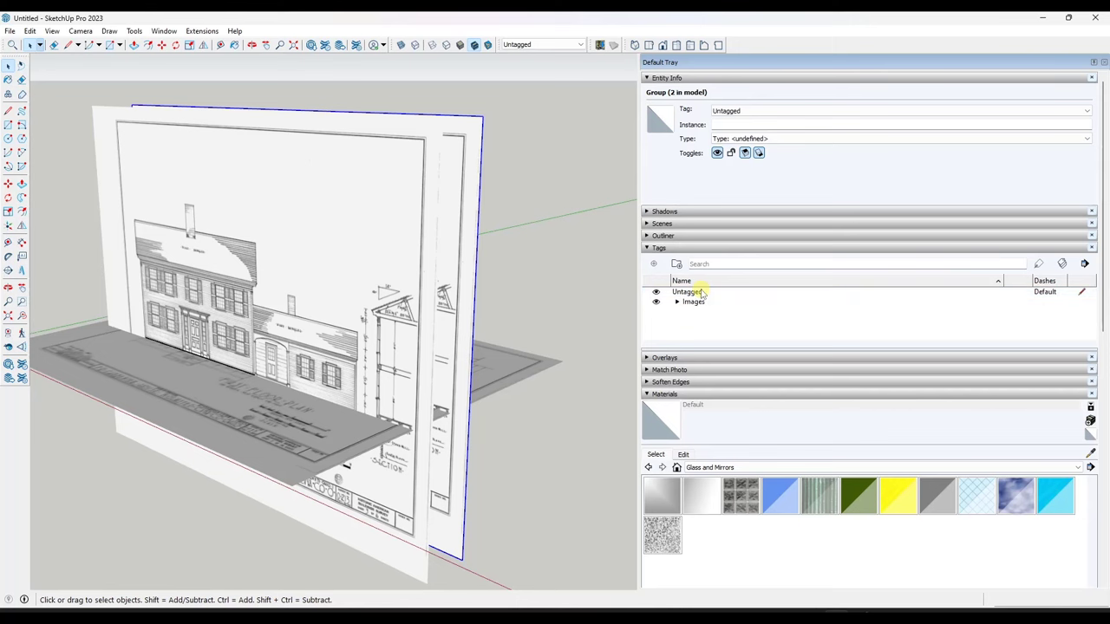
# Step: Add three tags named Floor Plan, Elevation 1 and Elevation 2
pyautogui.click(653, 264)
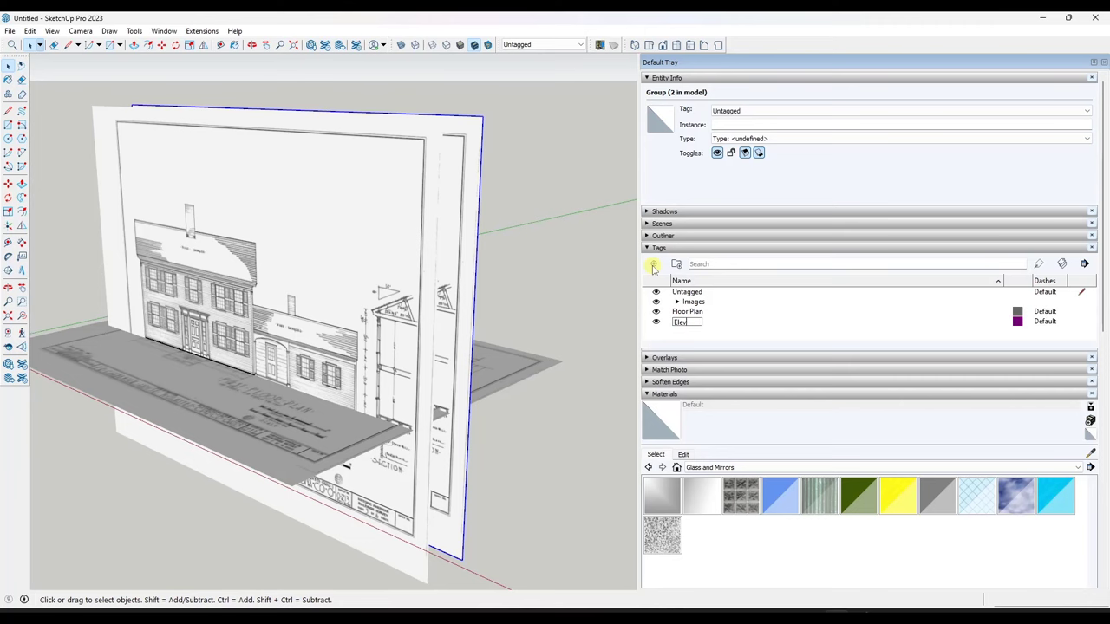
pyautogui.write('Elevation 1')
pyautogui.press('Return')
pyautogui.click(653, 264)
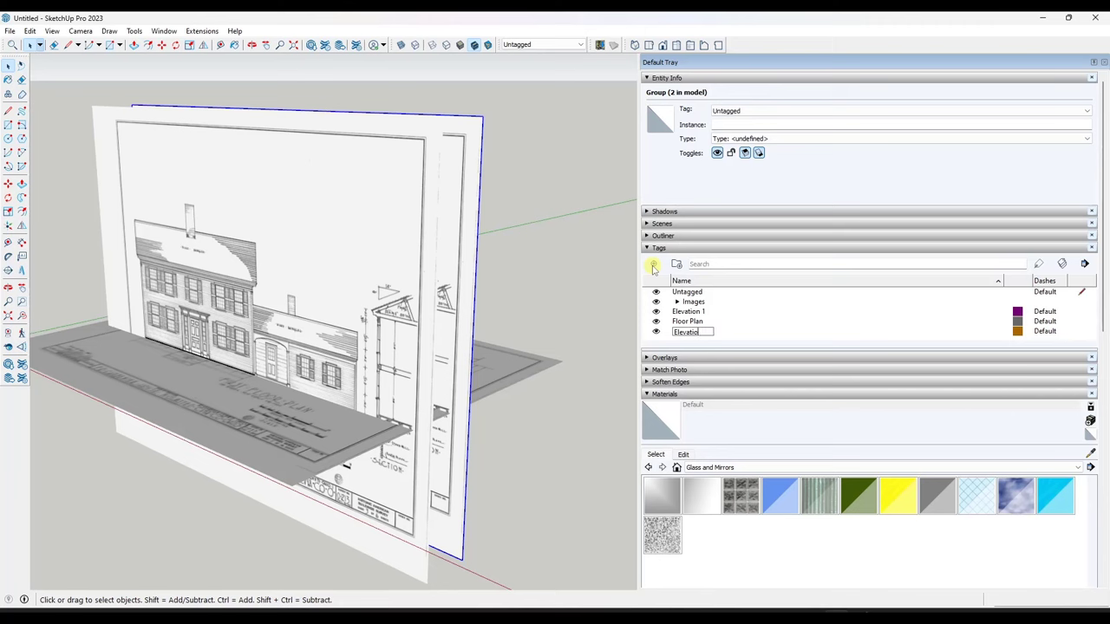
pyautogui.write('Elevation 1')
pyautogui.press('BackSpace')
pyautogui.write('2')
pyautogui.press('Return')
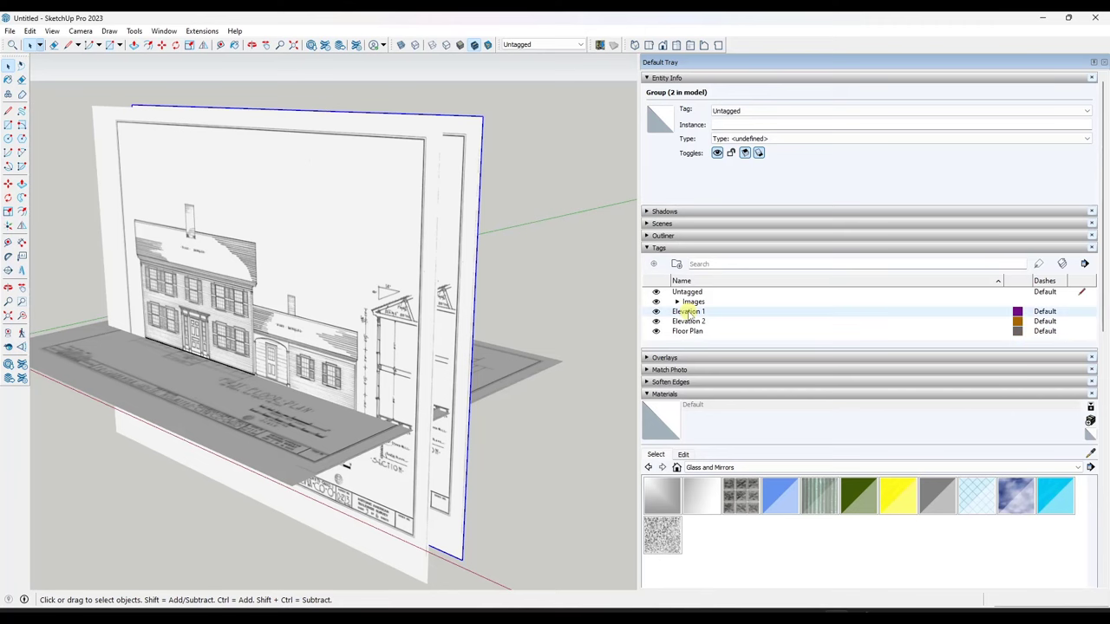
# Step: Move the Elevation 1, Elevation 2 and Floor Plan tags into the Images tag folder and expand the folder
pyautogui.moveTo(690, 314)
pyautogui.mouseDown()
pyautogui.moveTo(699, 302)
pyautogui.moveTo(677, 304)
pyautogui.mouseUp()
pyautogui.click(677, 302)
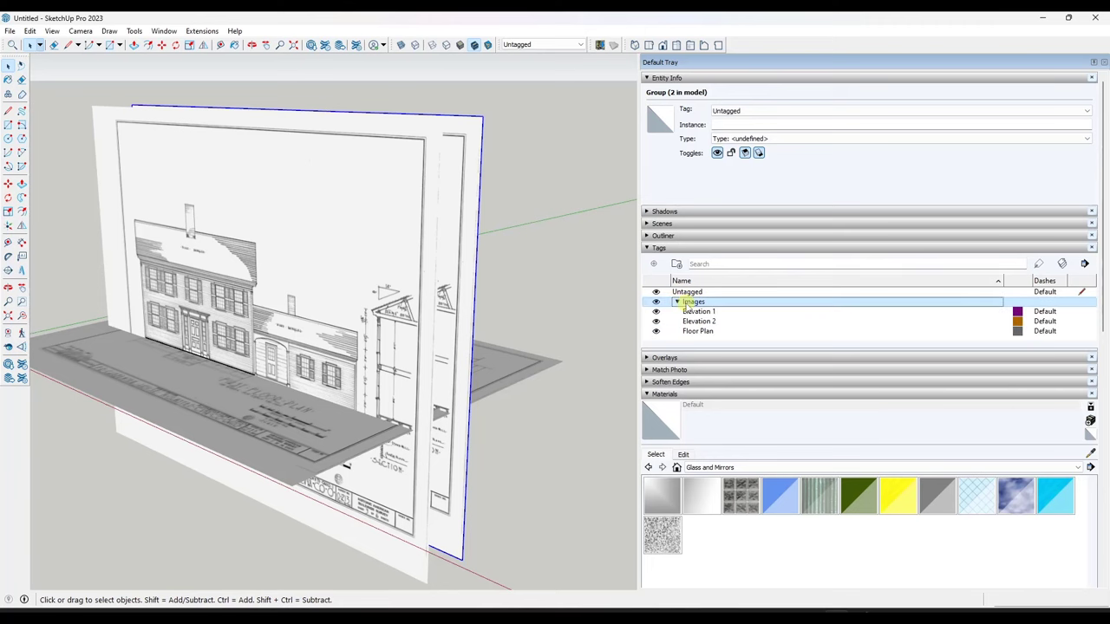
# Step: Toggle the Tags toolbar off and back on, and assign the Floor Plan tag to the floor plan group
pyautogui.click(295, 375)
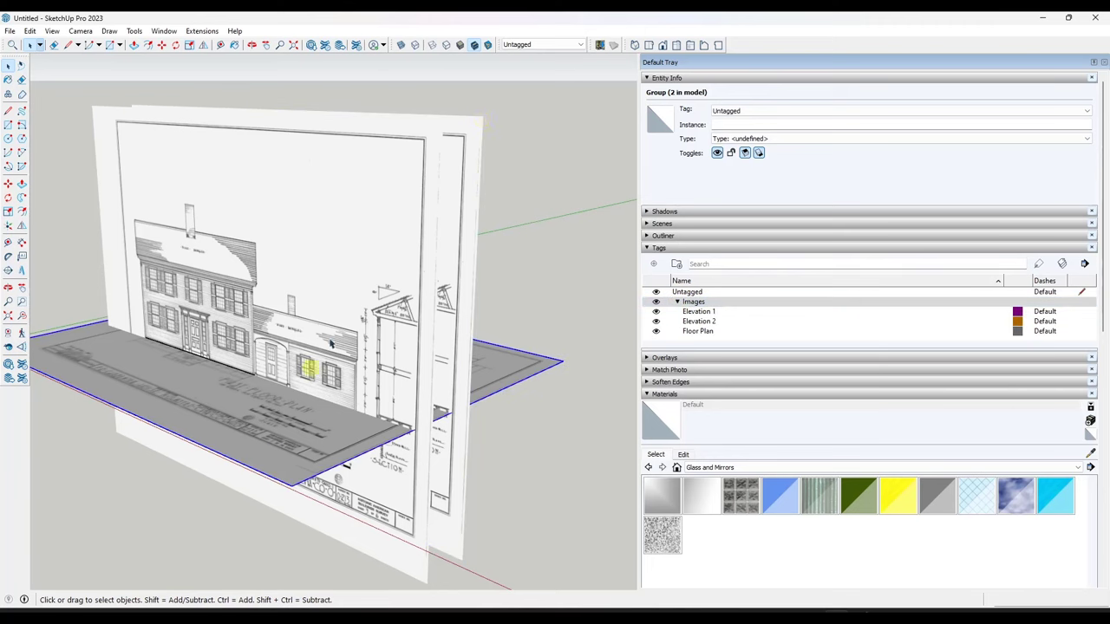
pyautogui.click(548, 46)
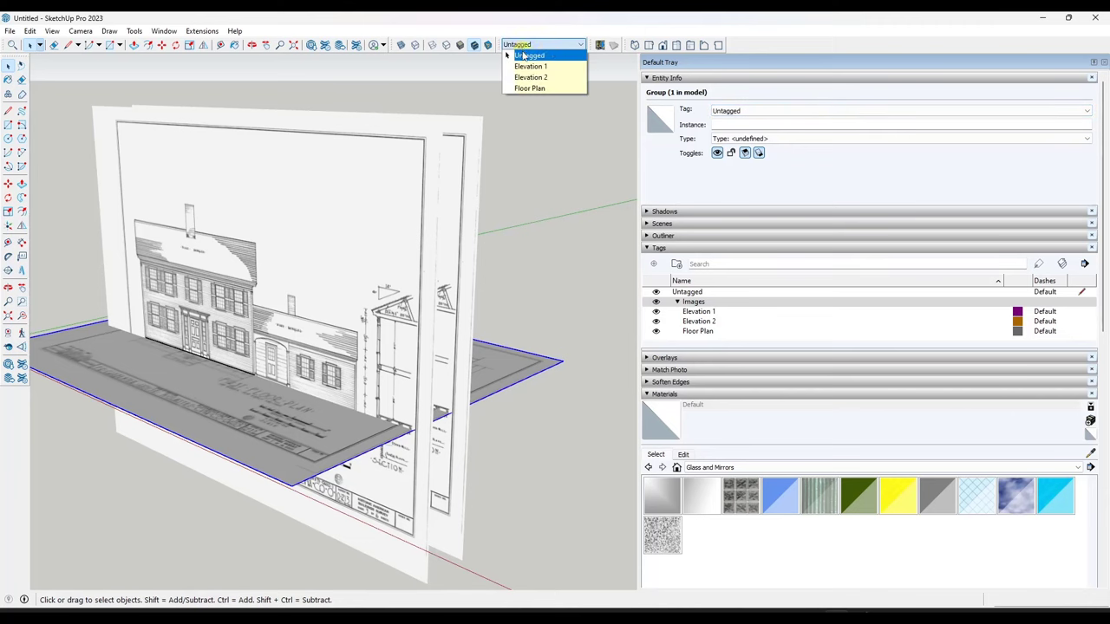
pyautogui.rightClick(754, 45)
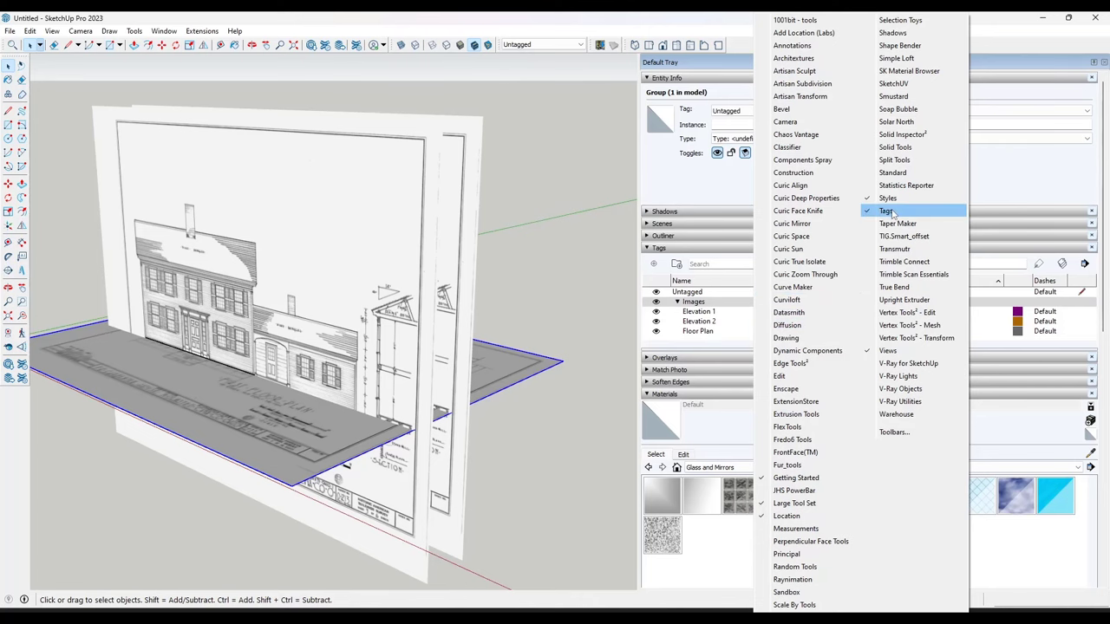
pyautogui.click(886, 211)
pyautogui.rightClick(759, 43)
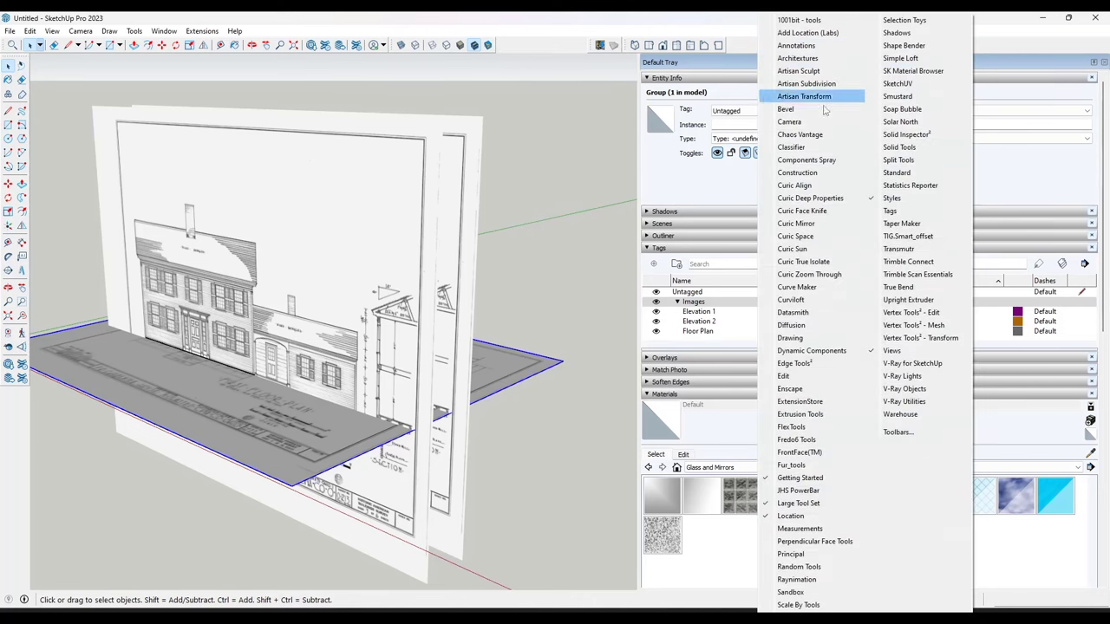
pyautogui.click(890, 211)
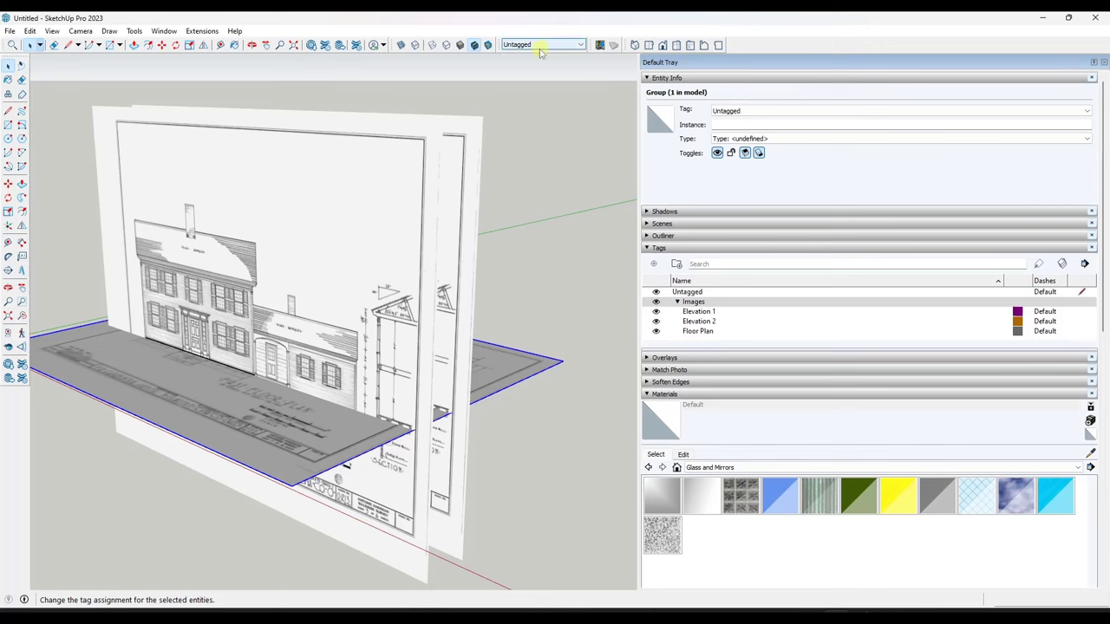
pyautogui.click(541, 44)
pyautogui.click(538, 87)
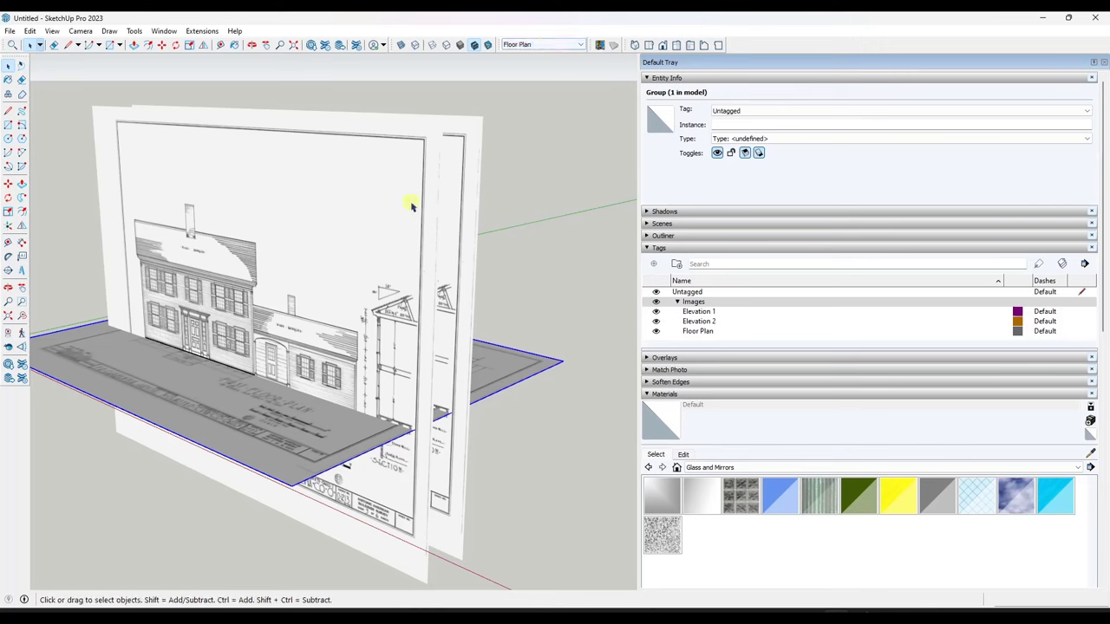
# Step: Assign the Elevation 1 tag to the front elevation group and the Elevation 2 tag to the rear elevation group
pyautogui.click(412, 206)
pyautogui.click(536, 45)
pyautogui.click(531, 66)
pyautogui.click(516, 45)
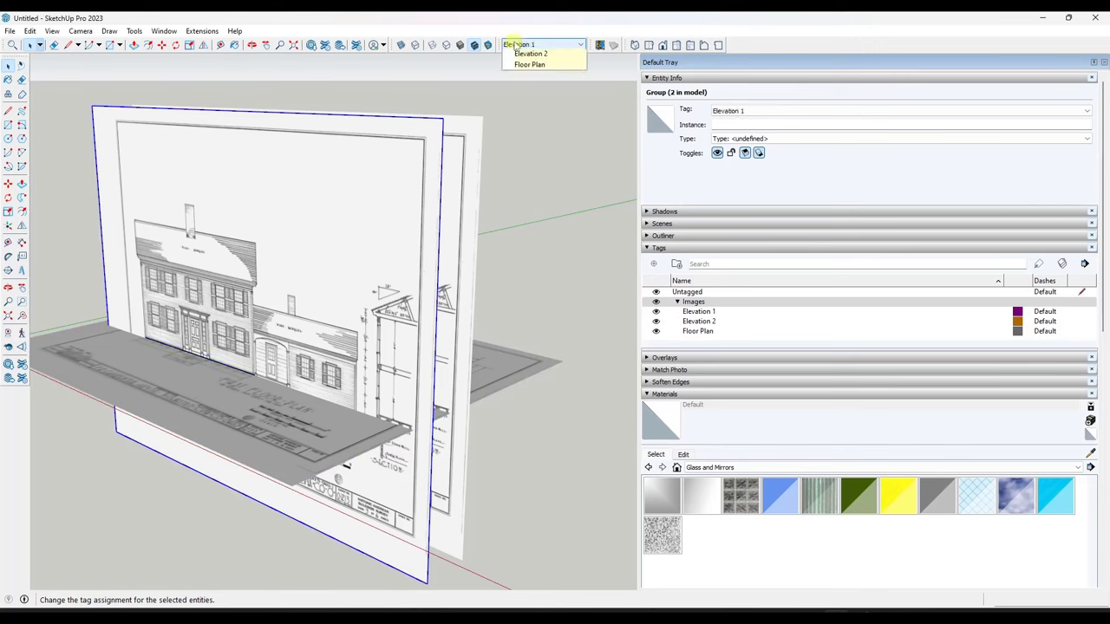
pyautogui.click(464, 148)
pyautogui.click(574, 44)
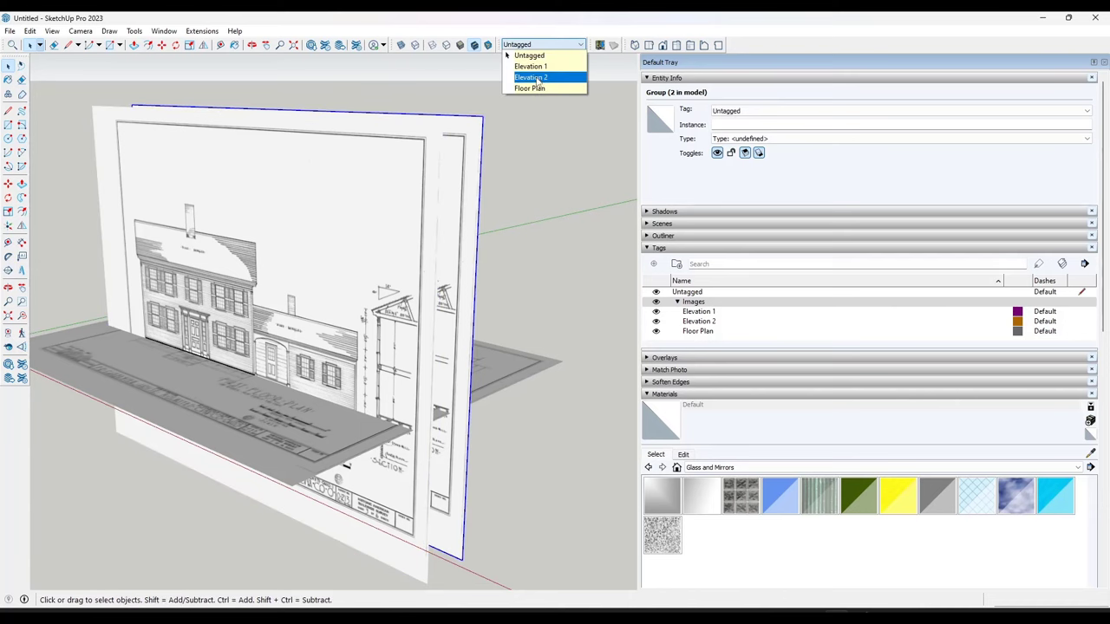
pyautogui.click(536, 77)
# Step: Check each image tag by hiding and redisplaying Elevation 1, Elevation 2 and Floor Plan in turn
pyautogui.click(656, 311)
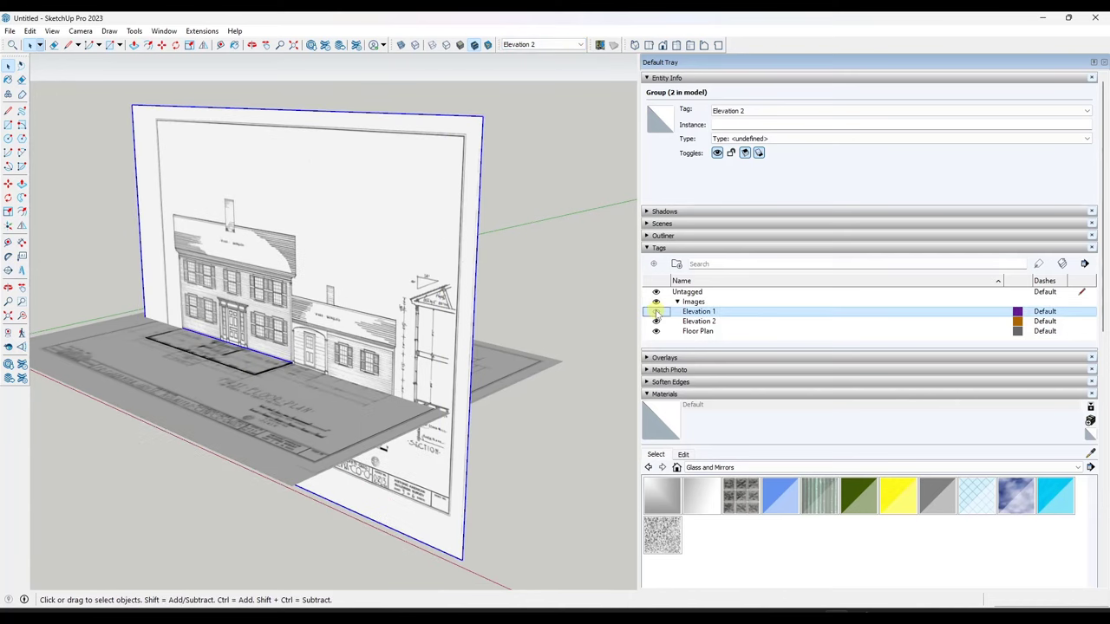
pyautogui.click(656, 312)
pyautogui.click(656, 321)
pyautogui.click(655, 321)
pyautogui.click(656, 331)
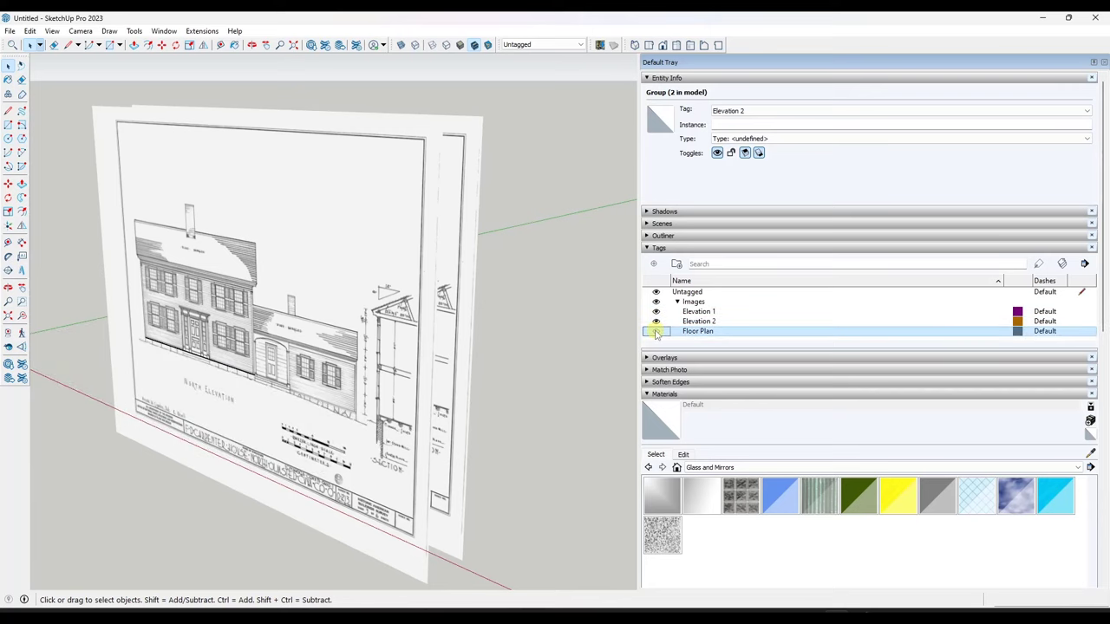
pyautogui.click(656, 331)
# Step: Examine from several angles how both elevation images line up with the walls on the floor plan
pyautogui.moveTo(350, 276); pyautogui.dragTo(200, 313, button='middle')
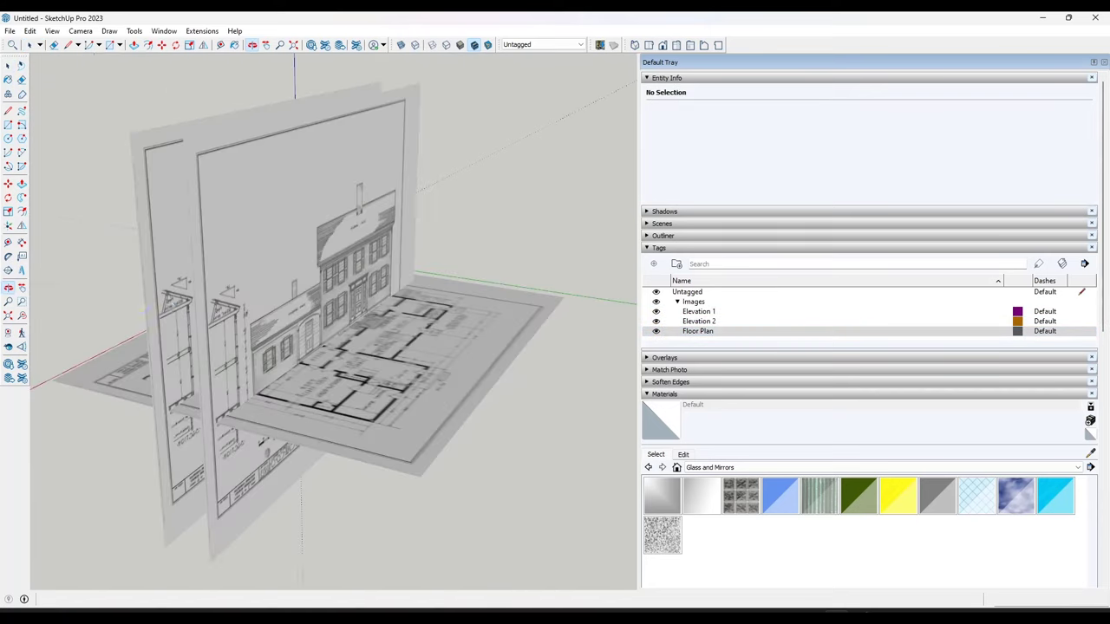
pyautogui.moveTo(349, 305); pyautogui.dragTo(408, 392, button='middle')
pyautogui.press('space')
pyautogui.scroll(5, 304, 382)
pyautogui.scroll(-2, 305, 355)
pyautogui.scroll(-3, 305, 333)
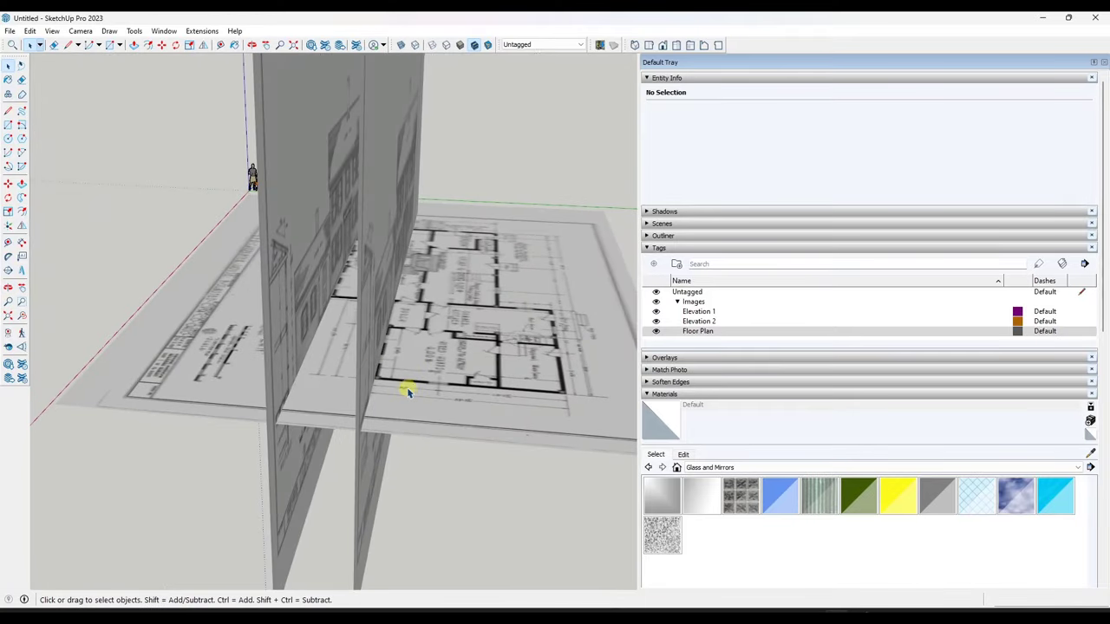
pyautogui.scroll(3, 408, 392)
pyautogui.moveTo(359, 354); pyautogui.dragTo(249, 354, button='middle')
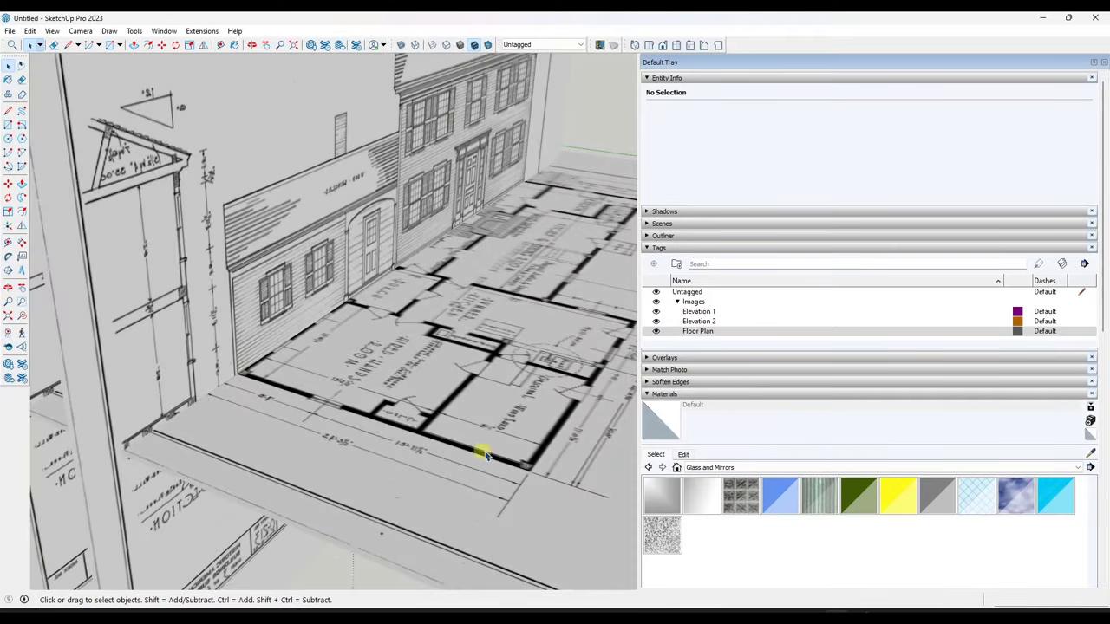
pyautogui.scroll(-3, 294, 351)
pyautogui.moveTo(277, 309); pyautogui.dragTo(569, 271, button='middle')
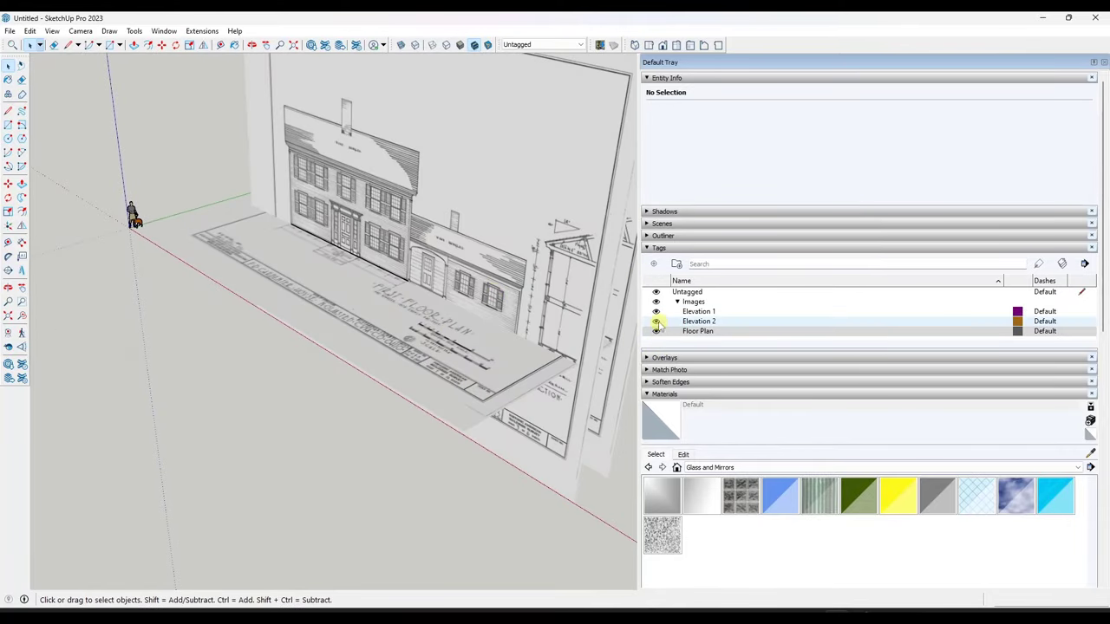
# Step: Hide the Elevation 2 and Elevation 1 tags and get a close view of the plan's porch area
pyautogui.click(656, 322)
pyautogui.click(657, 312)
pyautogui.moveTo(588, 280); pyautogui.dragTo(444, 262, button='middle')
pyautogui.scroll(5, 444, 262)
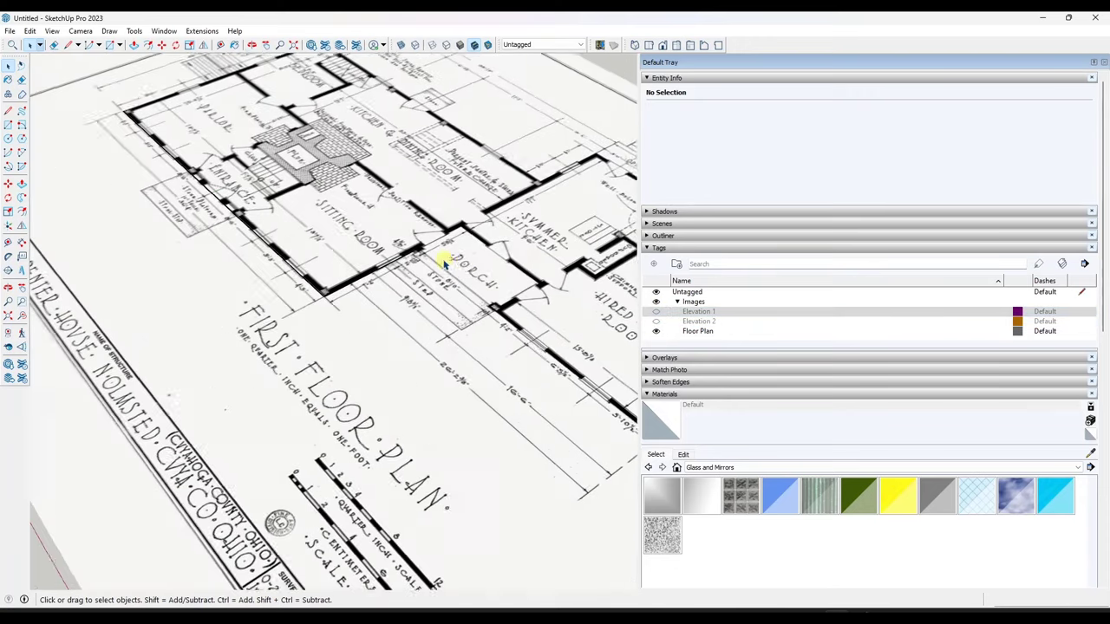
pyautogui.scroll(4, 444, 262)
# Step: Draw a 26' 2 3/8" line parallel to the red axis from the sitting room's porch-side wall corner past the Hired Hands Room
pyautogui.press('l')
pyautogui.scroll(4, 443, 287)
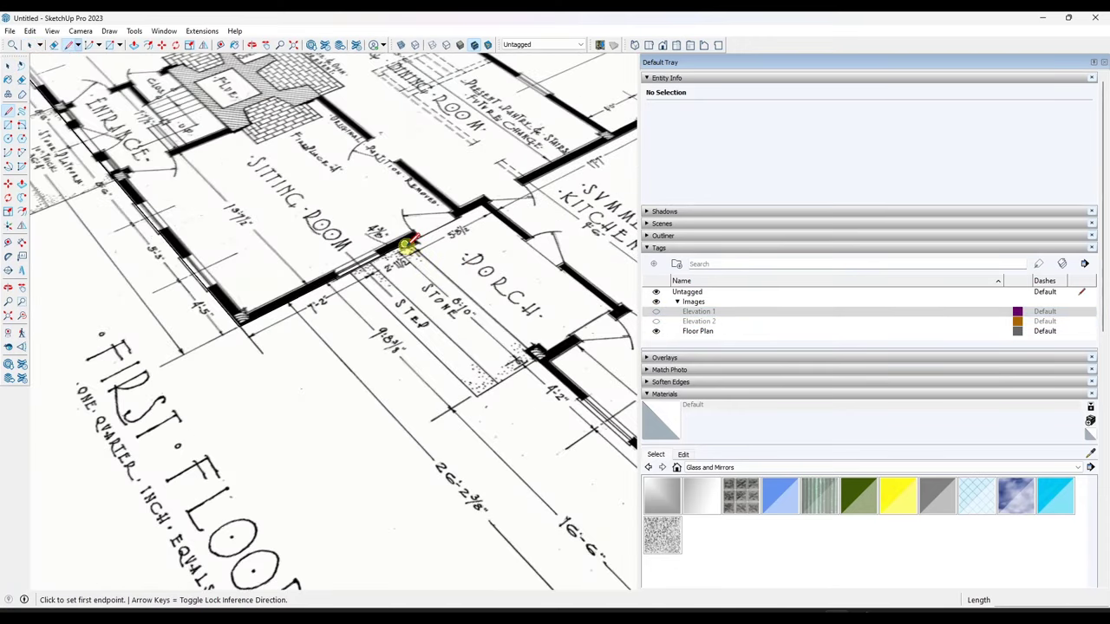
pyautogui.click(404, 245)
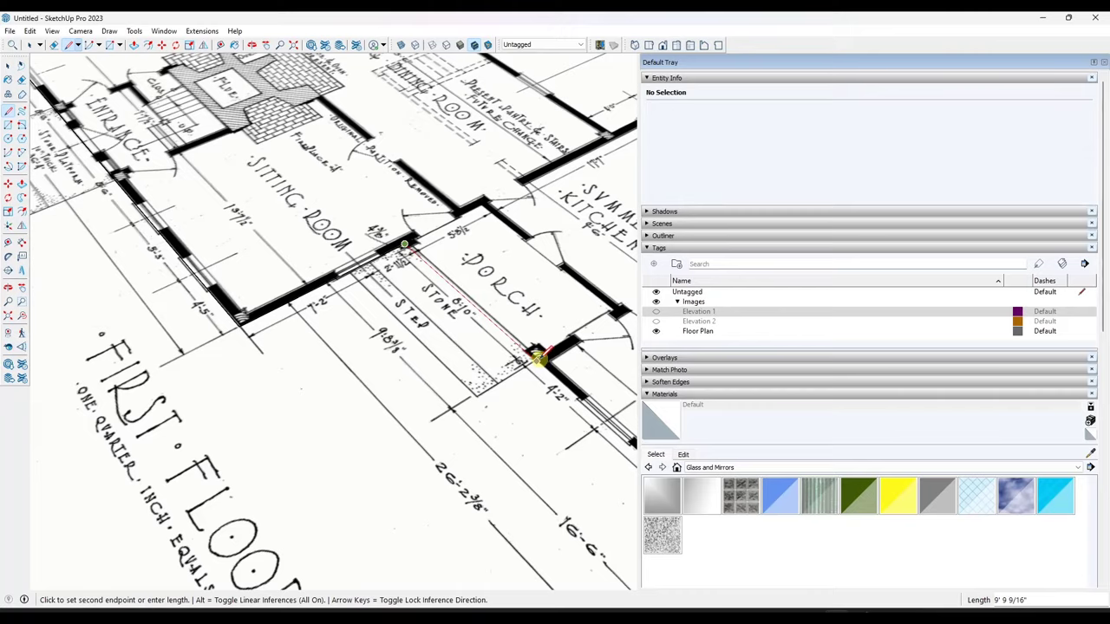
pyautogui.moveTo(538, 355); pyautogui.dragTo(468, 333, button='middle')
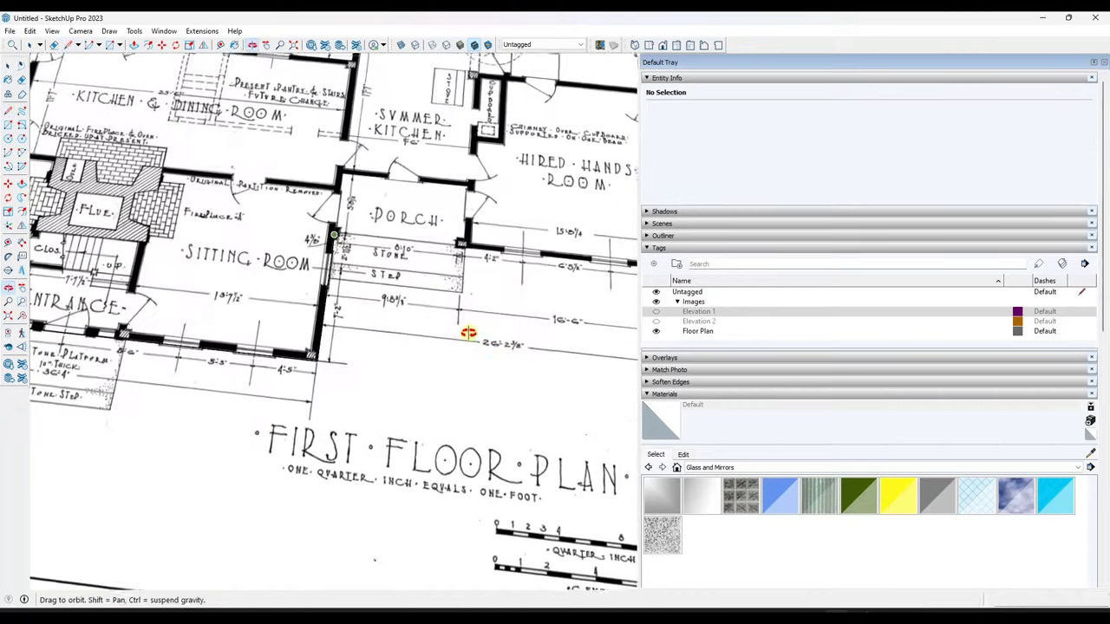
pyautogui.scroll(-3, 468, 333)
pyautogui.scroll(6, 469, 327)
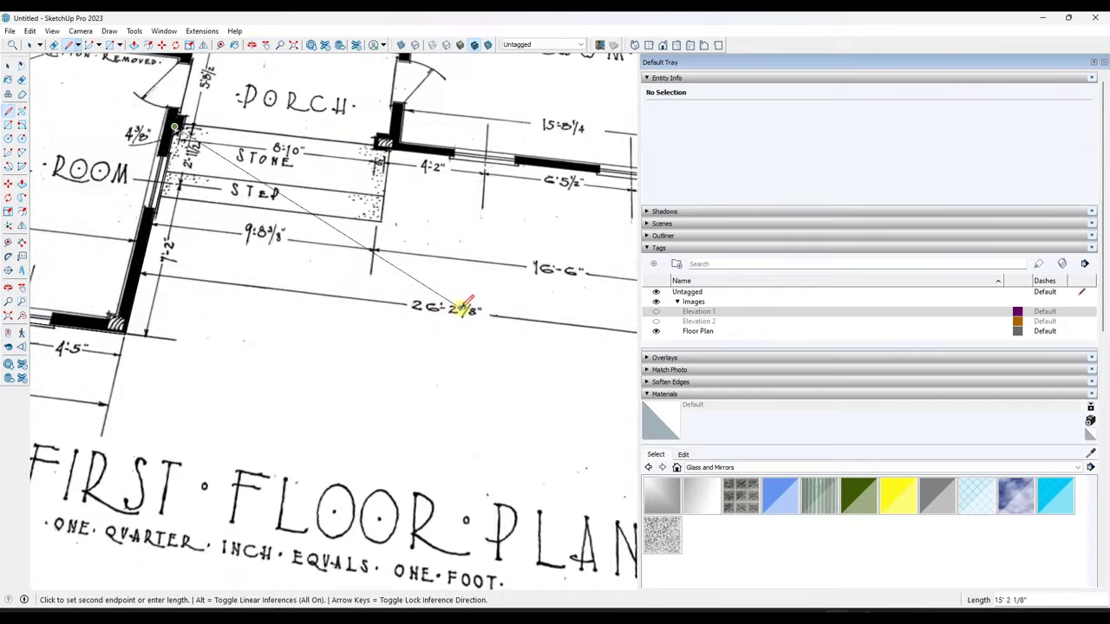
pyautogui.scroll(-2, 369, 189)
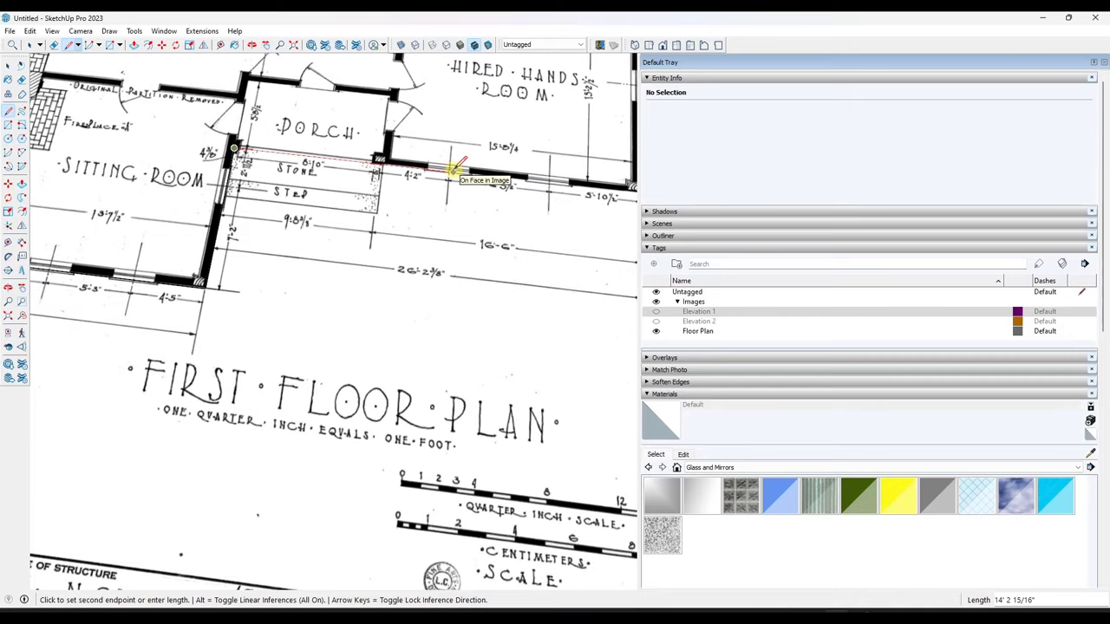
pyautogui.write("26'2 3/")
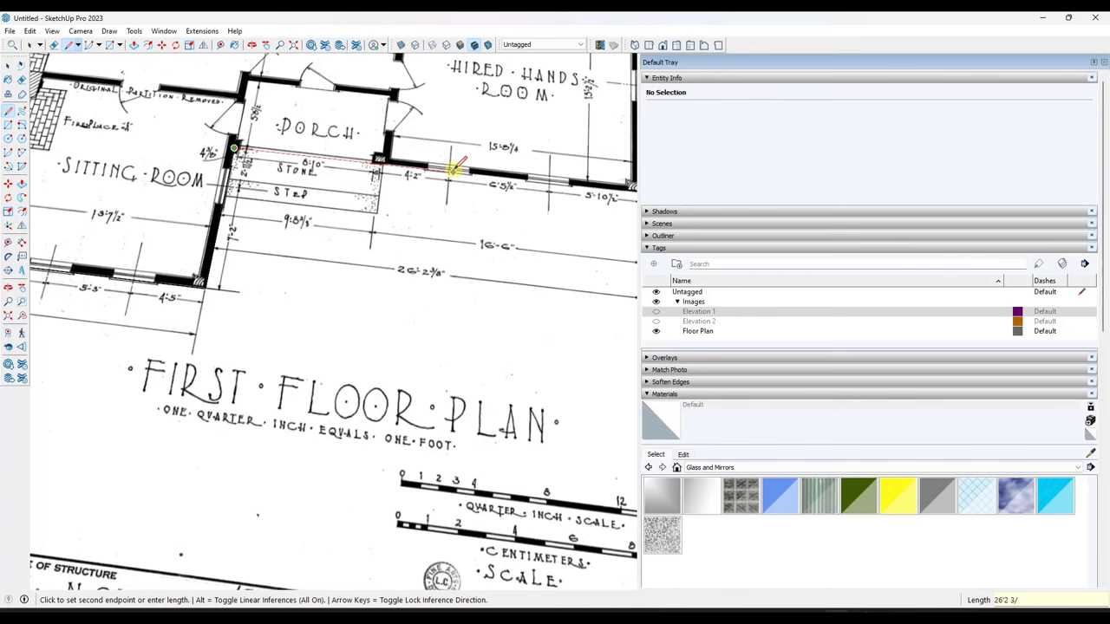
pyautogui.scroll(-2, 453, 165)
pyautogui.click(543, 177)
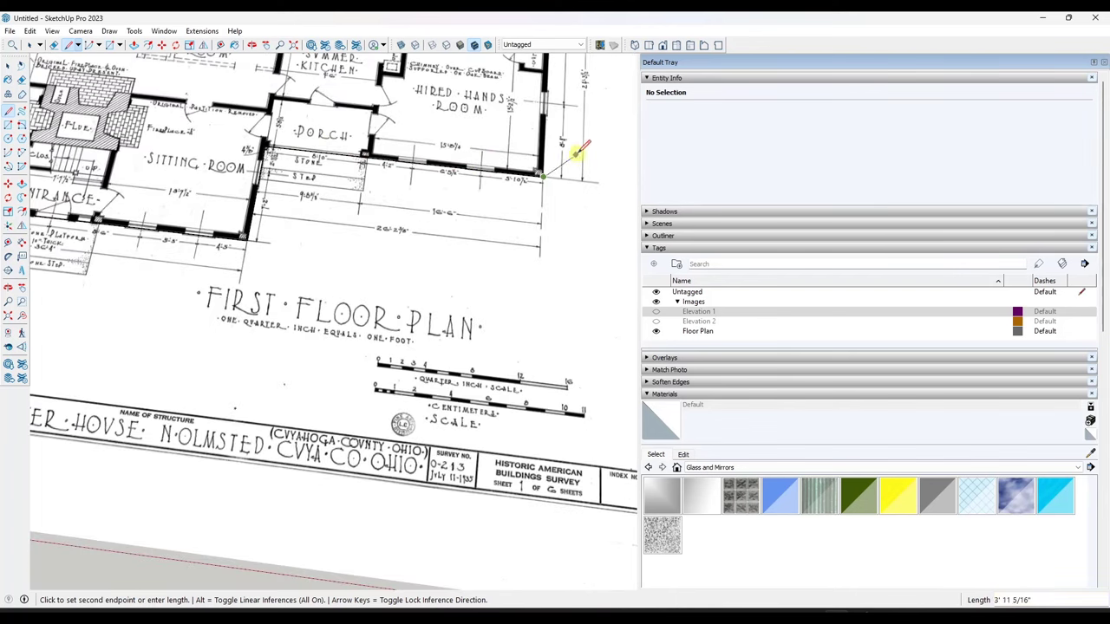
# Step: Continue with a 24' 3.5" line parallel to the green axis along the outer wall of the Hired Hands Room and wood shed
pyautogui.keyDown('shift'); pyautogui.moveTo(554, 149); pyautogui.dragTo(359, 334, button='middle'); pyautogui.keyUp('shift')
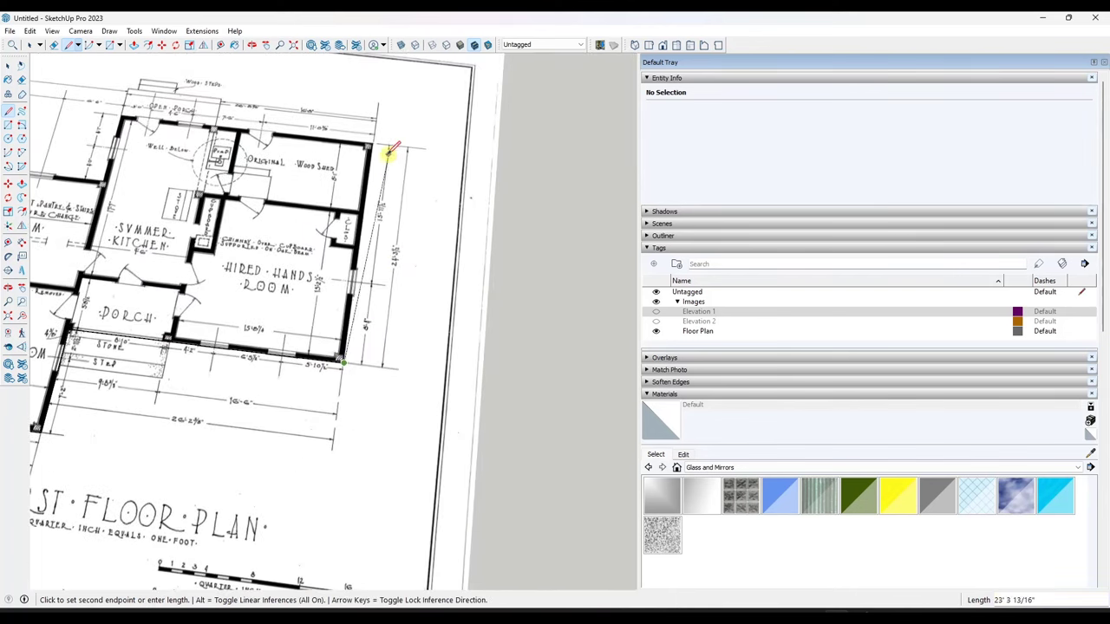
pyautogui.scroll(2, 371, 158)
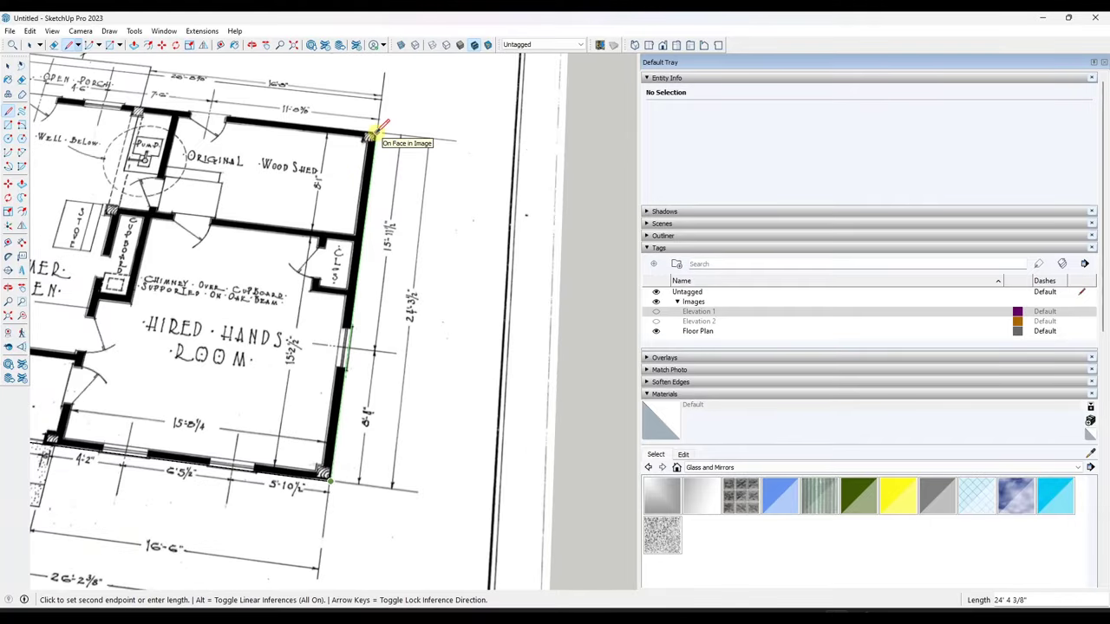
pyautogui.write("24'3.5")
pyautogui.press('Return')
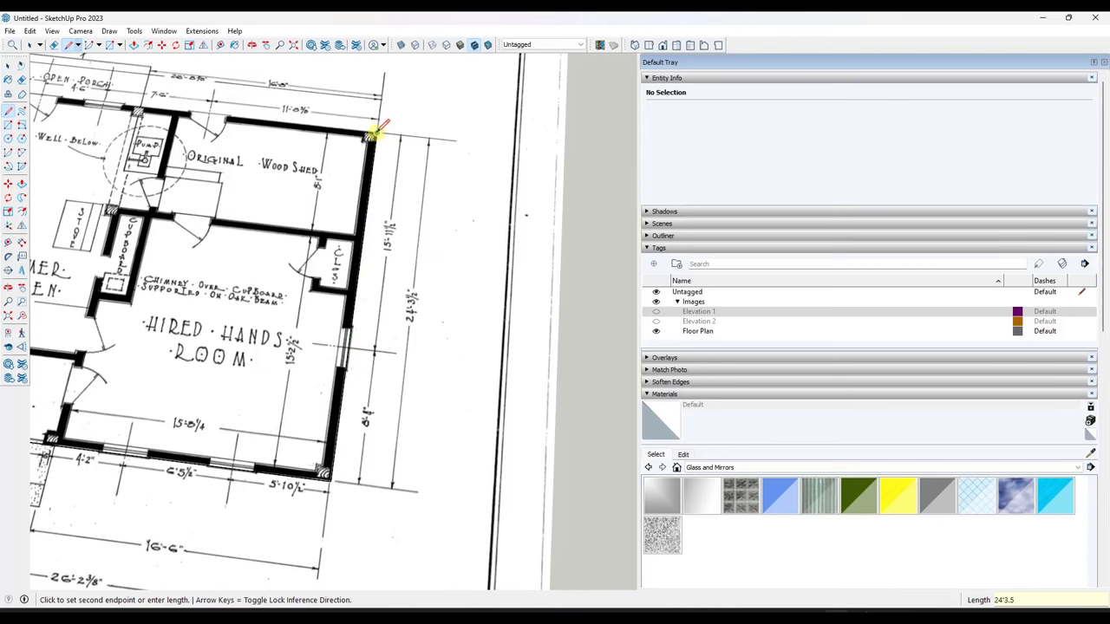
pyautogui.press('space')
# Step: Select the new end wall line to check its length and review the whole floor plan with its traced lines
pyautogui.click(371, 166)
pyautogui.scroll(-5, 416, 194)
pyautogui.moveTo(416, 193)
pyautogui.mouseDown(button='middle')
pyautogui.moveTo(317, 181)
pyautogui.moveTo(307, 217)
pyautogui.moveTo(499, 228)
pyautogui.moveTo(510, 280)
pyautogui.moveTo(511, 246)
pyautogui.mouseUp(button='middle')
pyautogui.scroll(-3, 500, 228)
pyautogui.scroll(-3, 511, 246)
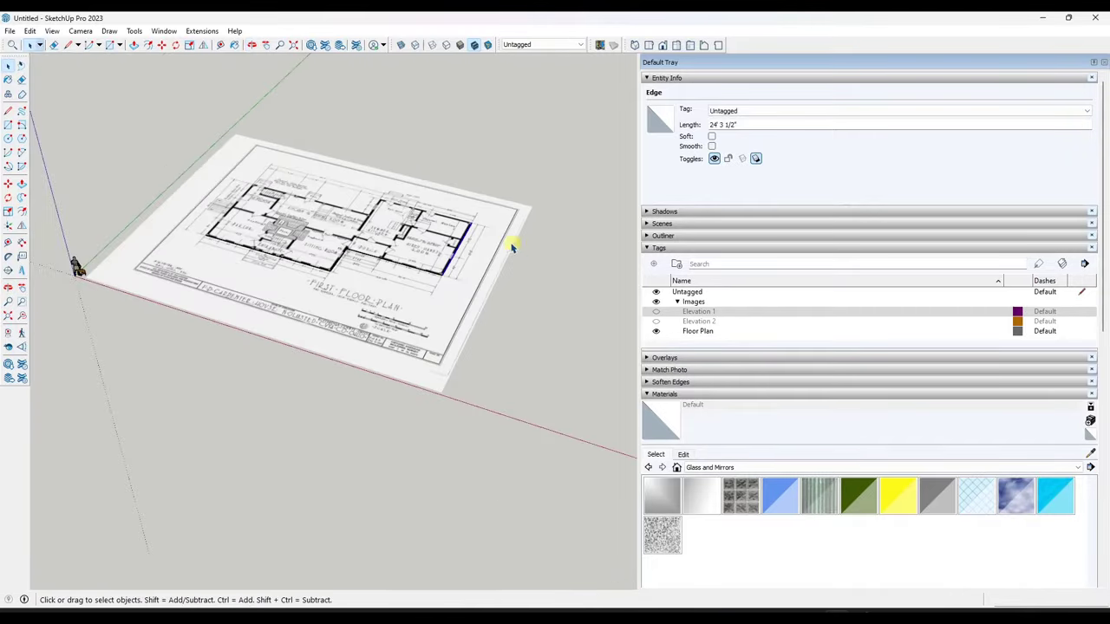
pyautogui.moveTo(328, 230); pyautogui.dragTo(401, 272, button='middle')
pyautogui.scroll(-2, 412, 223)
pyautogui.scroll(3, 349, 213)
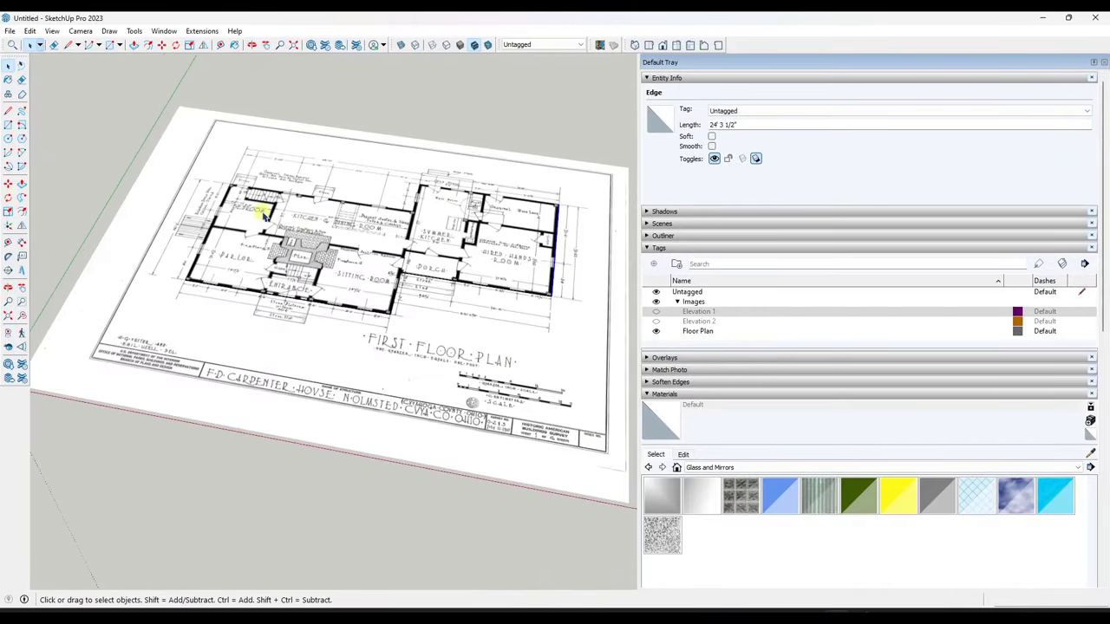
# Step: Import the 1329px Carpenter House sheet 4 of 6 as an image, place it near the origin about 93' 7" wide, and group it
pyautogui.click(16, 31)
pyautogui.click(78, 201)
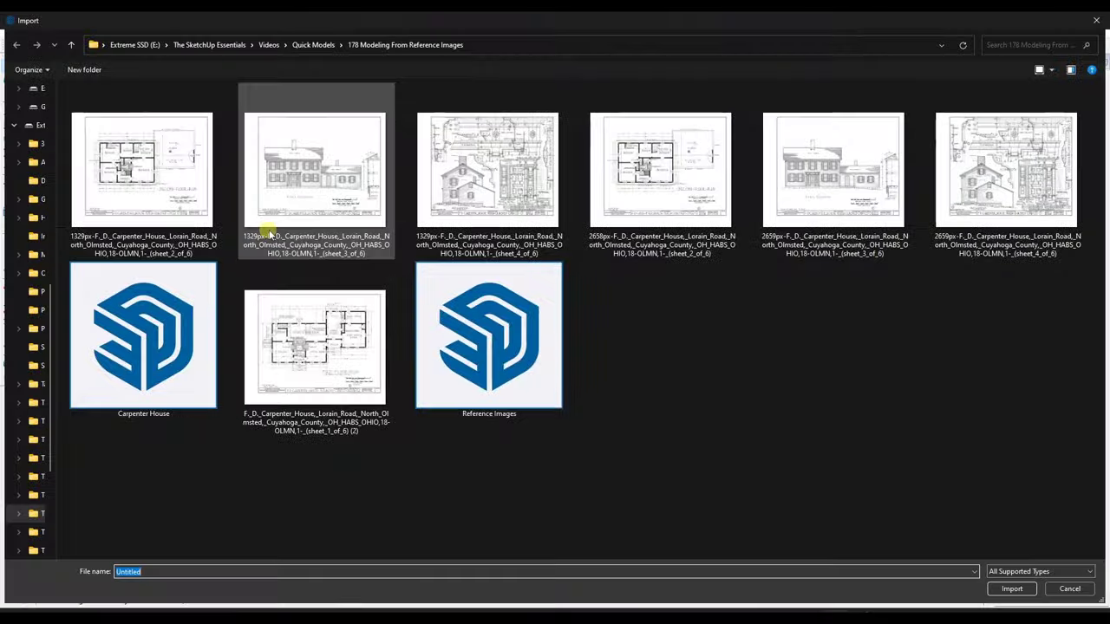
pyautogui.doubleClick(488, 180)
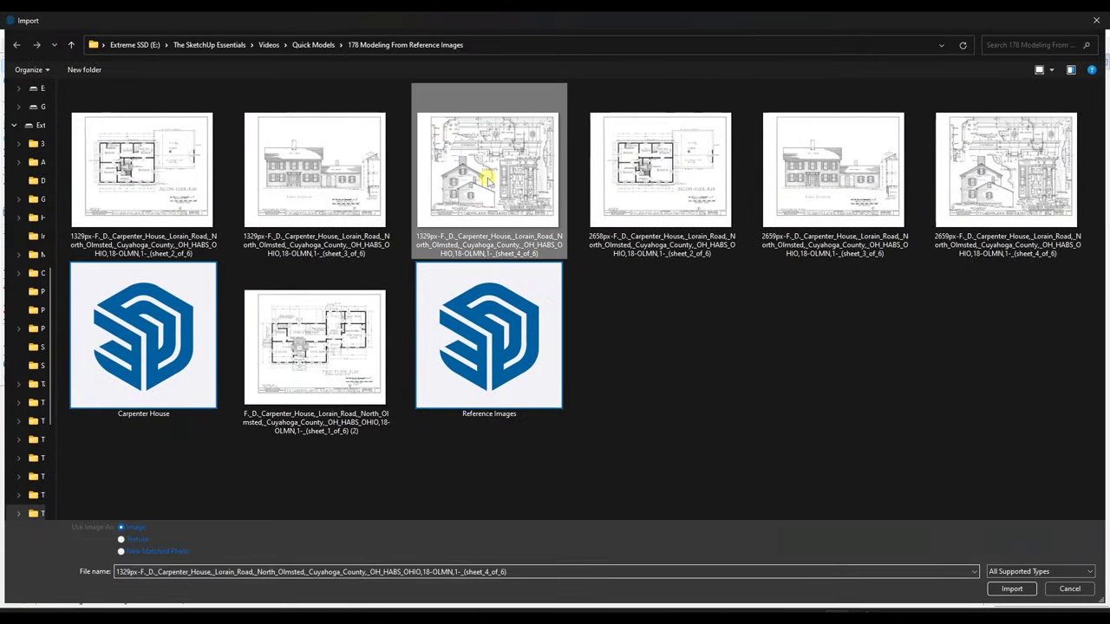
pyautogui.scroll(6, 104, 349)
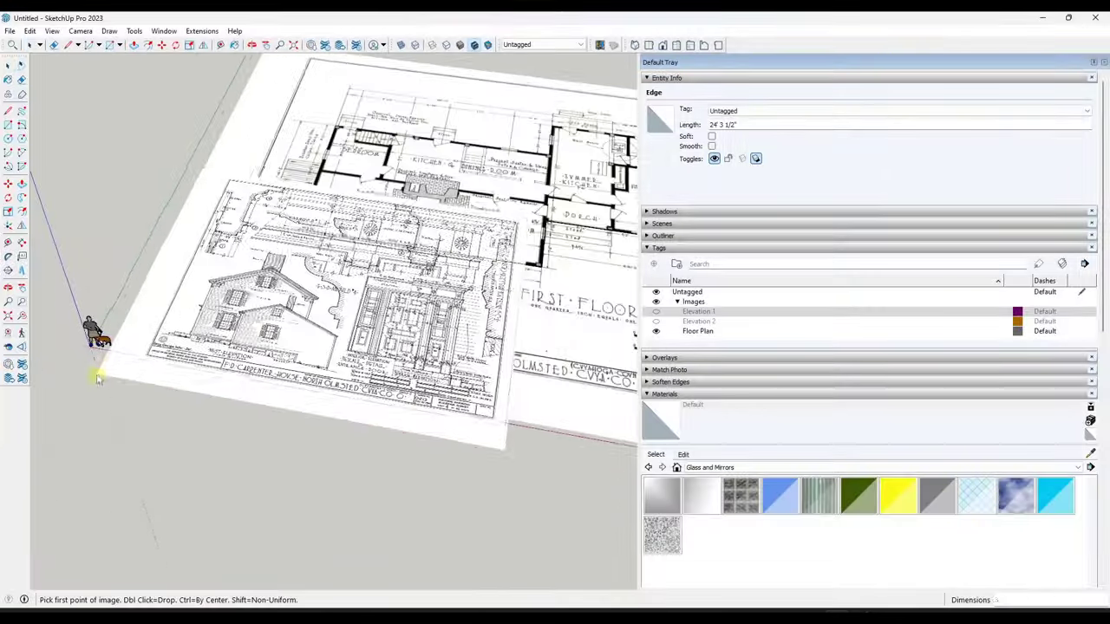
pyautogui.click(113, 345)
pyautogui.scroll(-6, 223, 317)
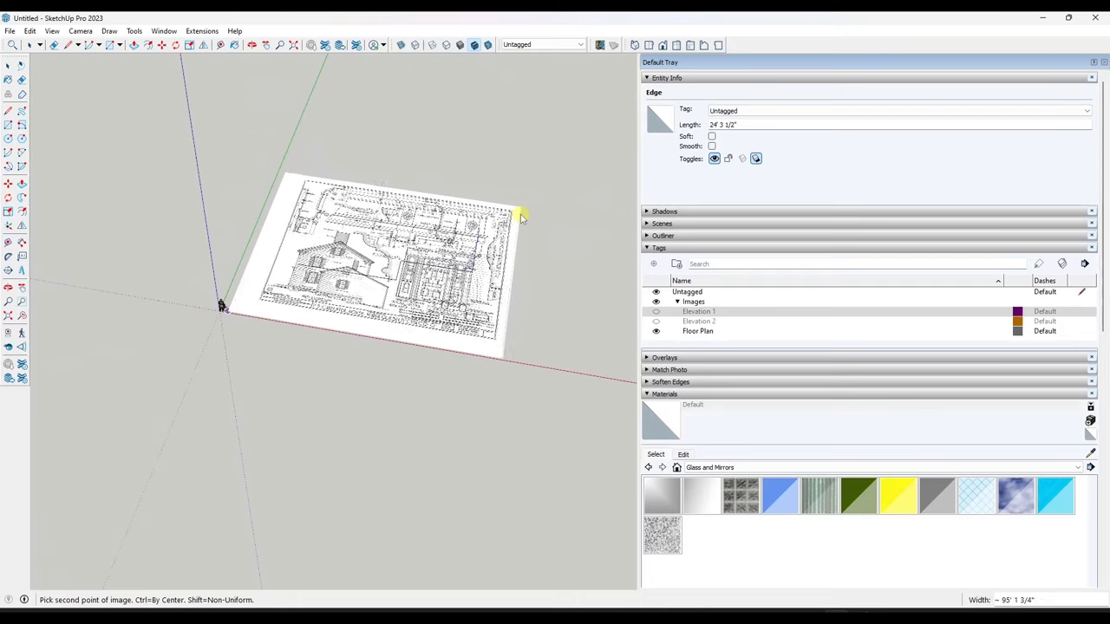
pyautogui.click(516, 212)
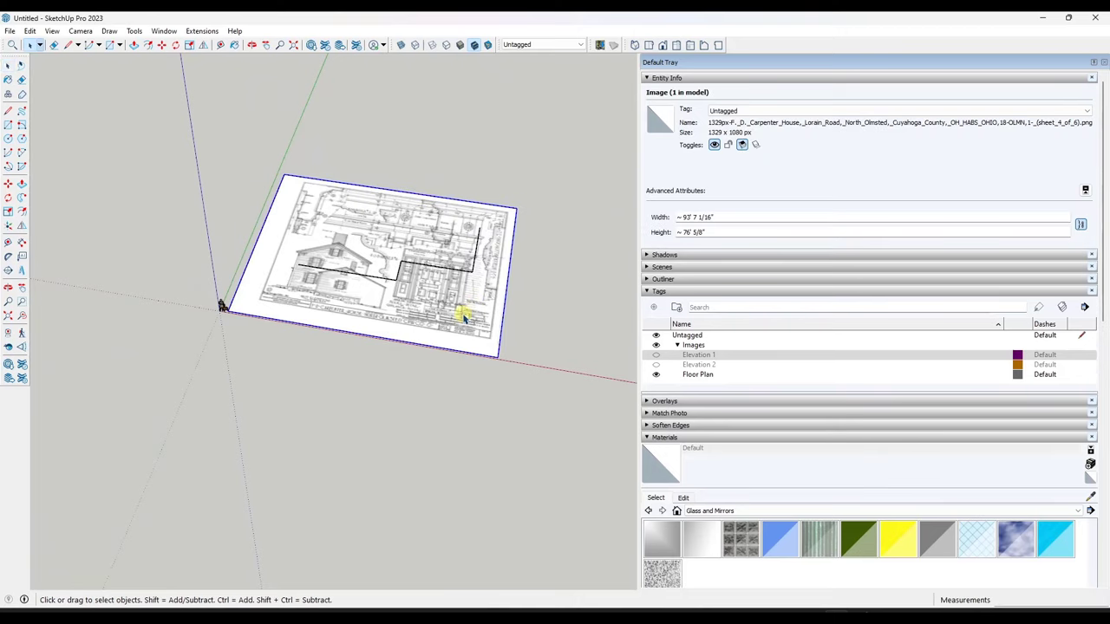
pyautogui.hotkey('ctrl', 'g')
# Step: Try to raise the floor plan group above the newly imported sheet, and undo the move
pyautogui.press('m')
pyautogui.click(466, 314)
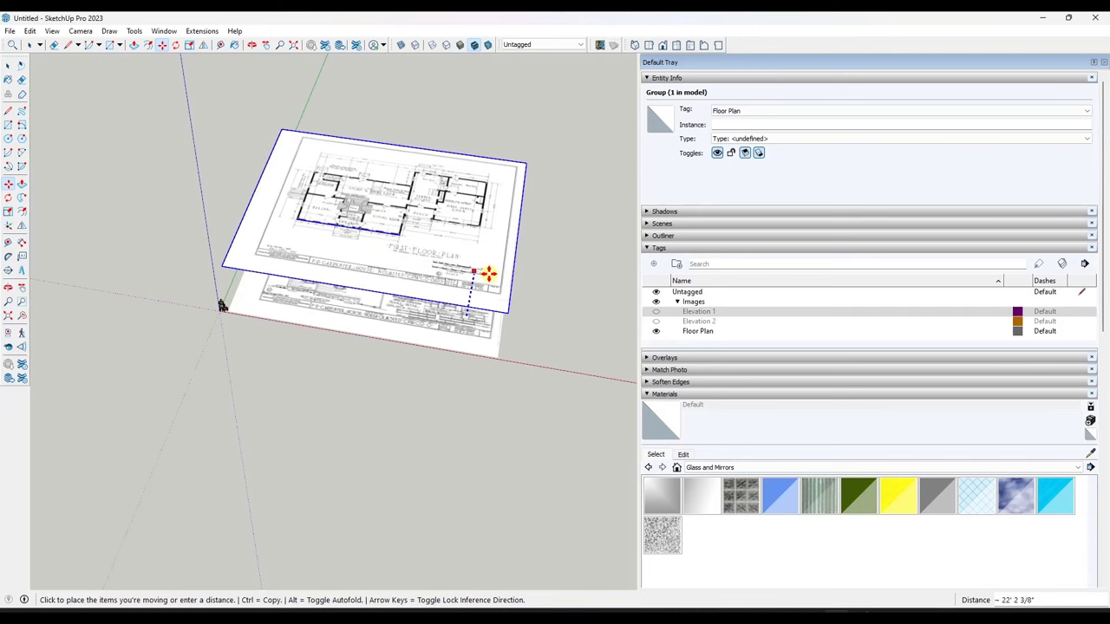
pyautogui.click(509, 258)
pyautogui.moveTo(508, 257)
pyautogui.mouseDown(button='middle')
pyautogui.moveTo(473, 271)
pyautogui.moveTo(493, 251)
pyautogui.mouseUp(button='middle')
pyautogui.press('space')
pyautogui.hotkey('ctrl', 'z')
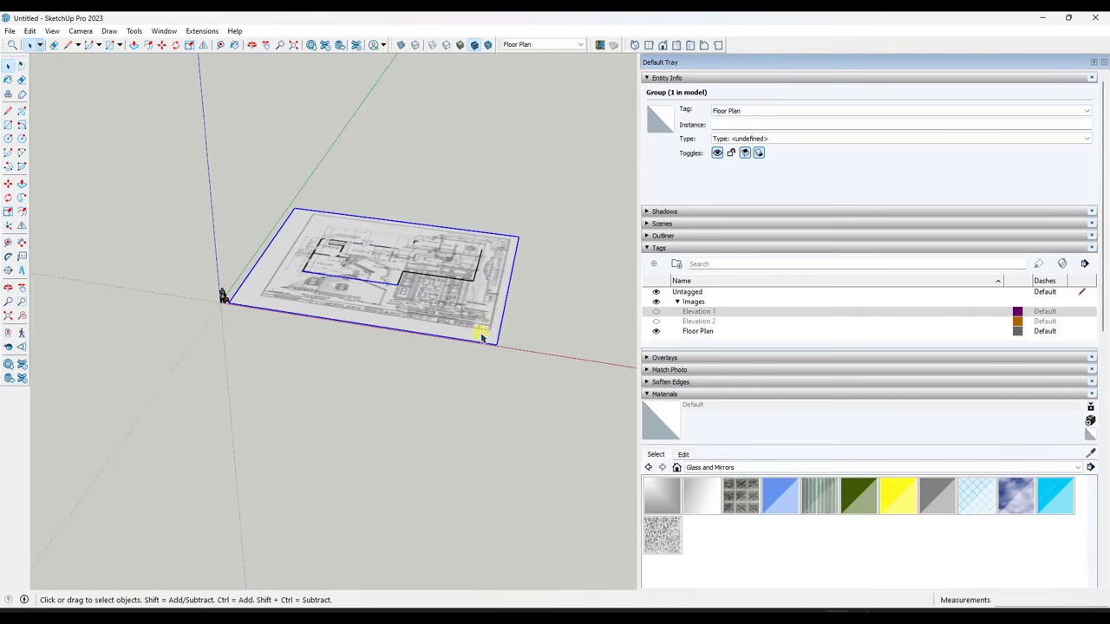
# Step: Hide the Floor Plan tag and move the sheet 4 image back along the green axis
pyautogui.scroll(5, 483, 336)
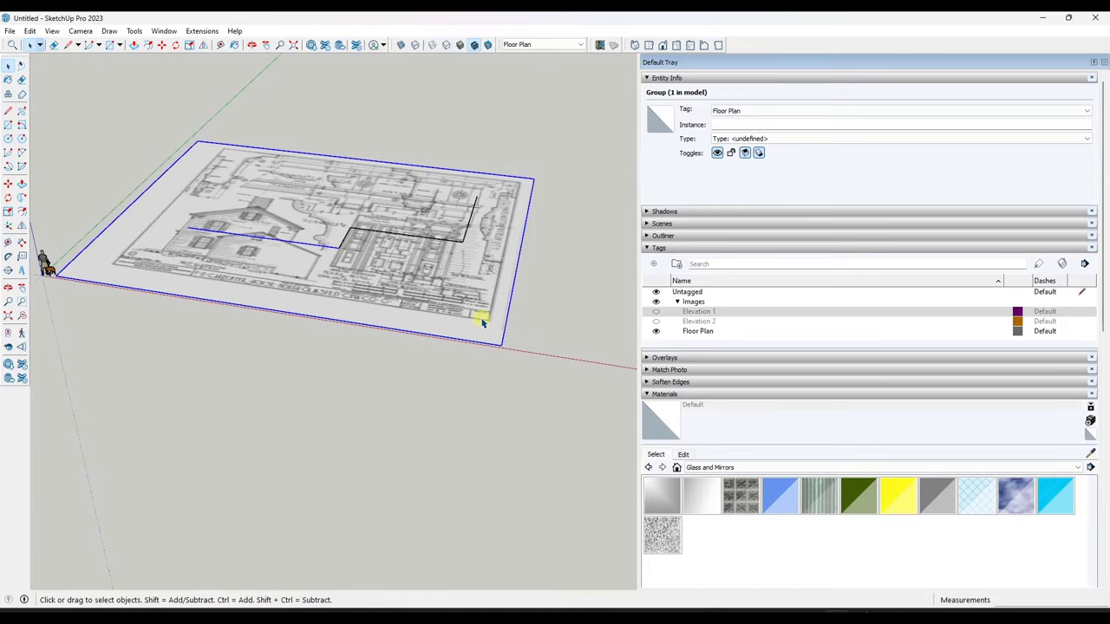
pyautogui.click(655, 331)
pyautogui.click(460, 292)
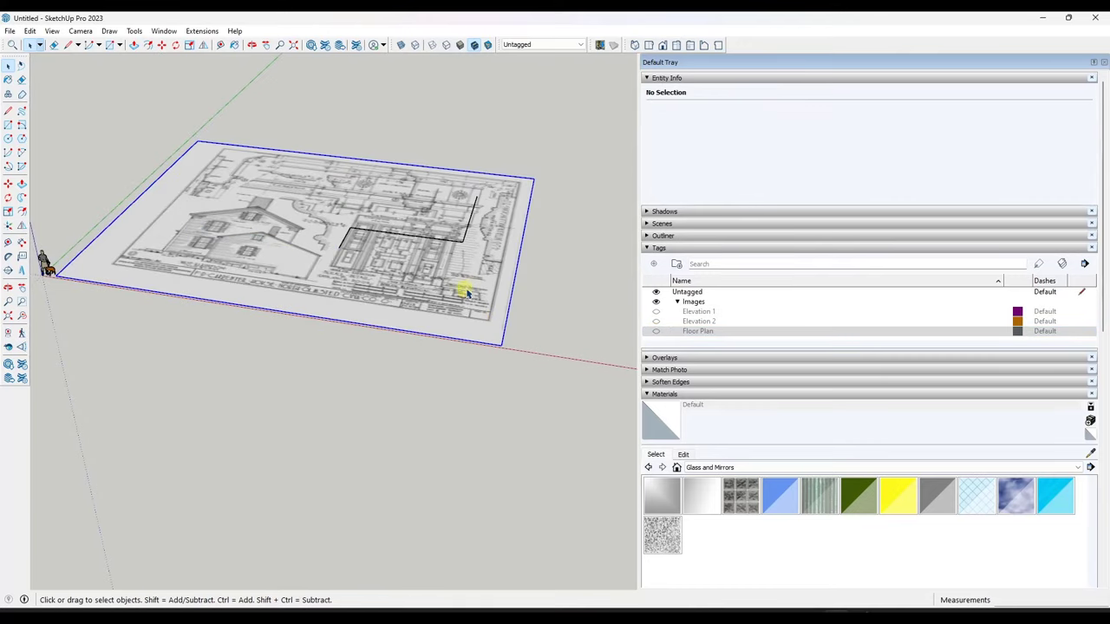
pyautogui.press('m')
pyautogui.click(460, 300)
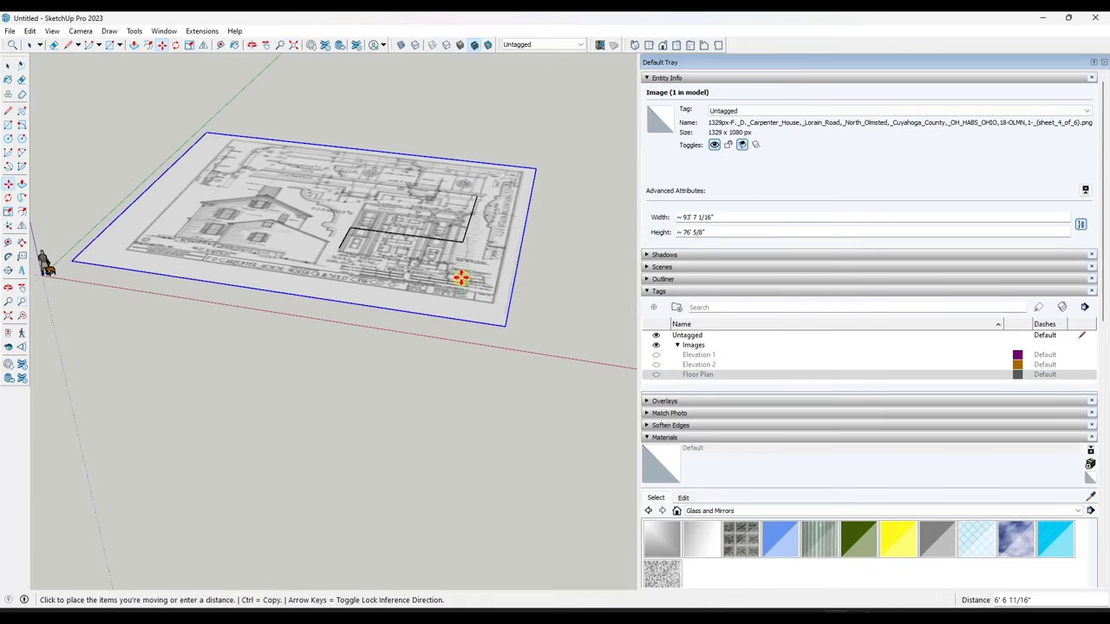
pyautogui.click(458, 269)
# Step: Rotate the sheet 4 image 90° about the red axis so that it stands upright
pyautogui.moveTo(458, 269); pyautogui.dragTo(216, 321, button='middle')
pyautogui.scroll(3, 260, 326)
pyautogui.press('q')
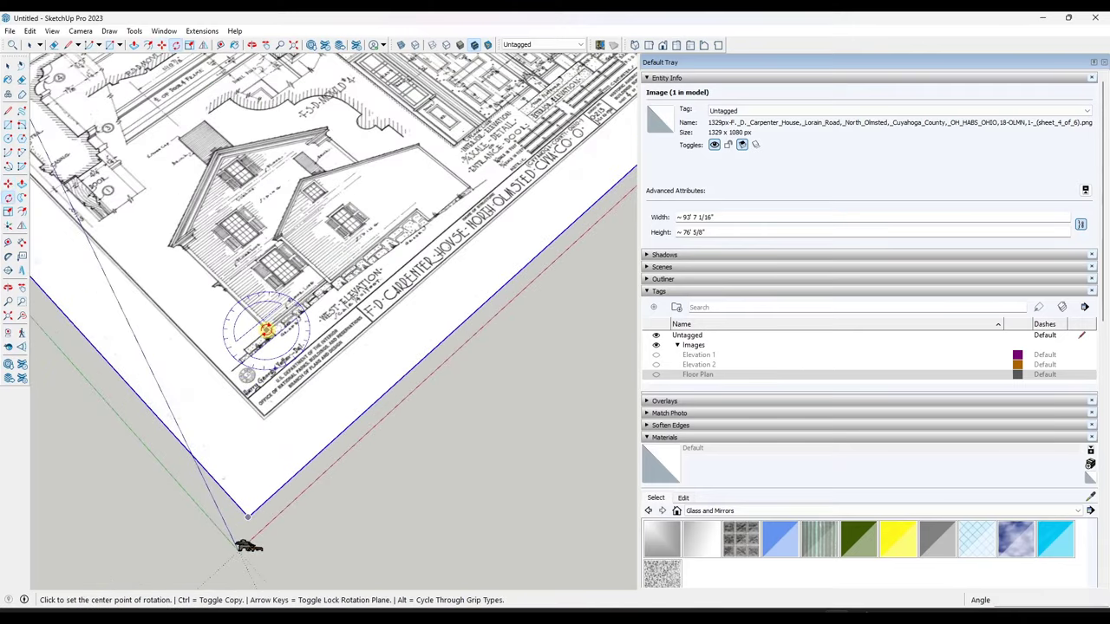
pyautogui.press('Right')
pyautogui.moveTo(268, 325); pyautogui.dragTo(252, 240, button='middle')
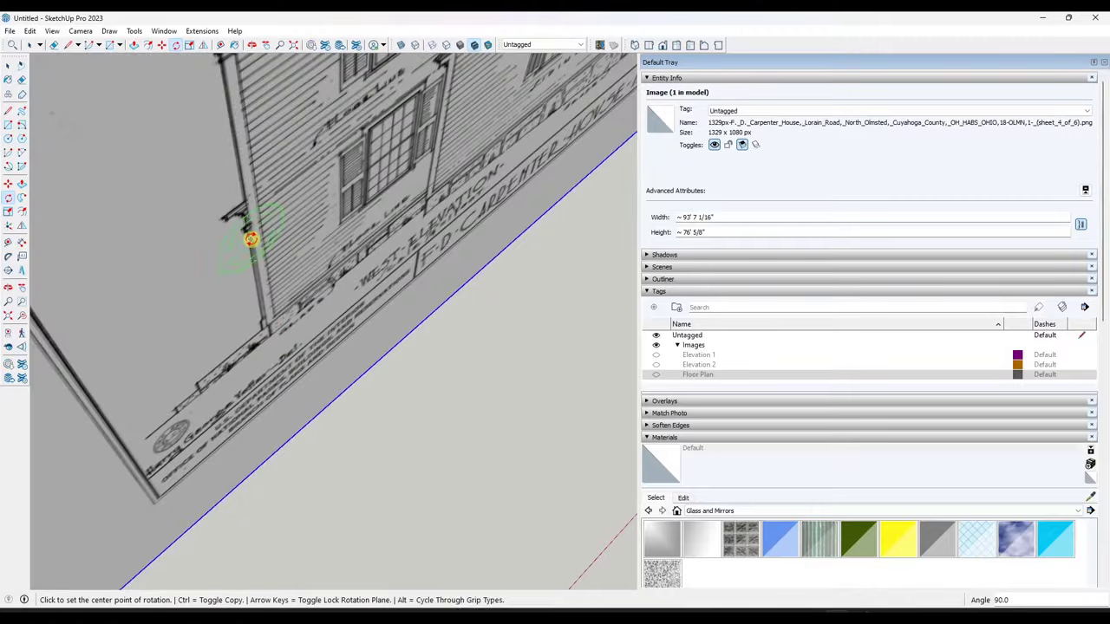
# Step: Rotate the upright sheet 4 image 90° about the blue axis so that it runs parallel to the green axis
pyautogui.moveTo(415, 368); pyautogui.dragTo(303, 292, button='middle')
pyautogui.scroll(-1, 277, 288)
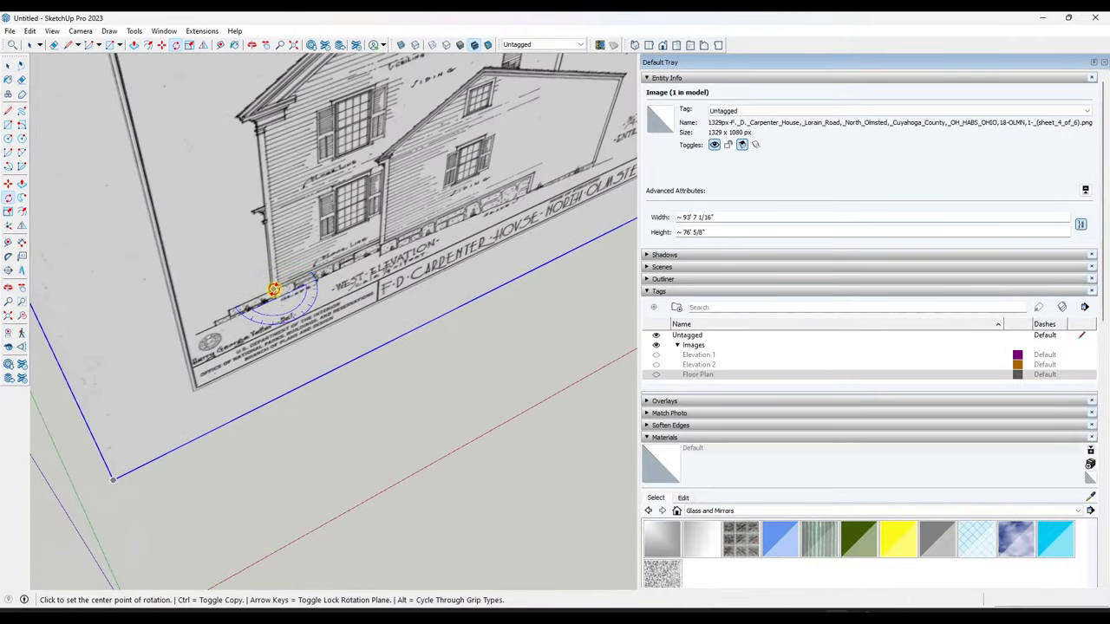
pyautogui.click(356, 251)
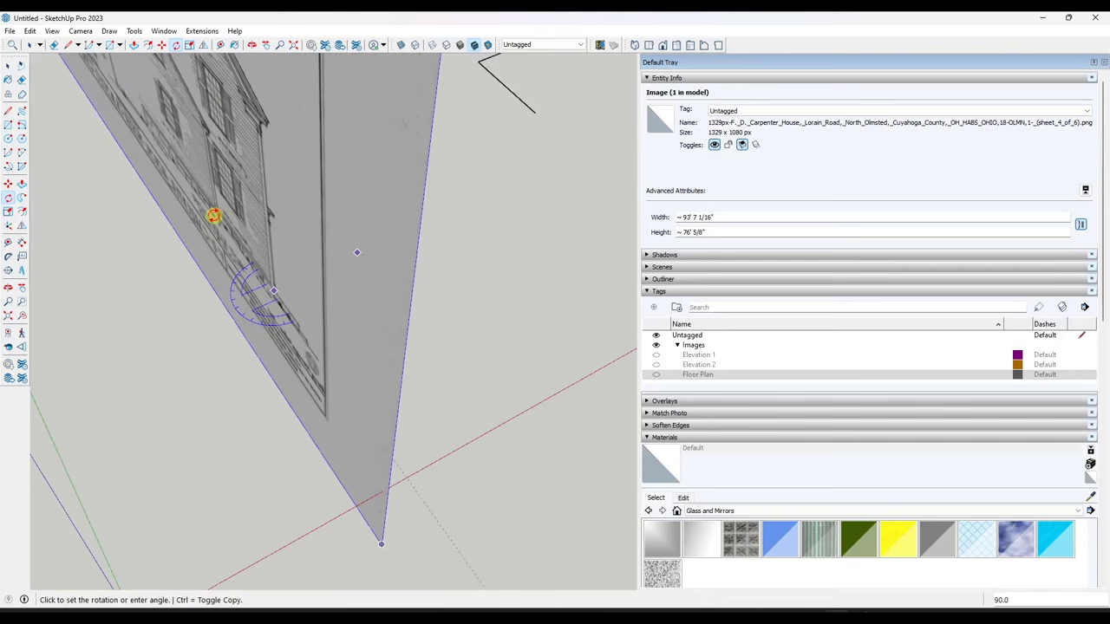
pyautogui.click(213, 215)
pyautogui.scroll(-4, 407, 352)
pyautogui.moveTo(454, 369); pyautogui.dragTo(200, 338, button='middle')
pyautogui.moveTo(411, 320); pyautogui.dragTo(151, 228, button='middle')
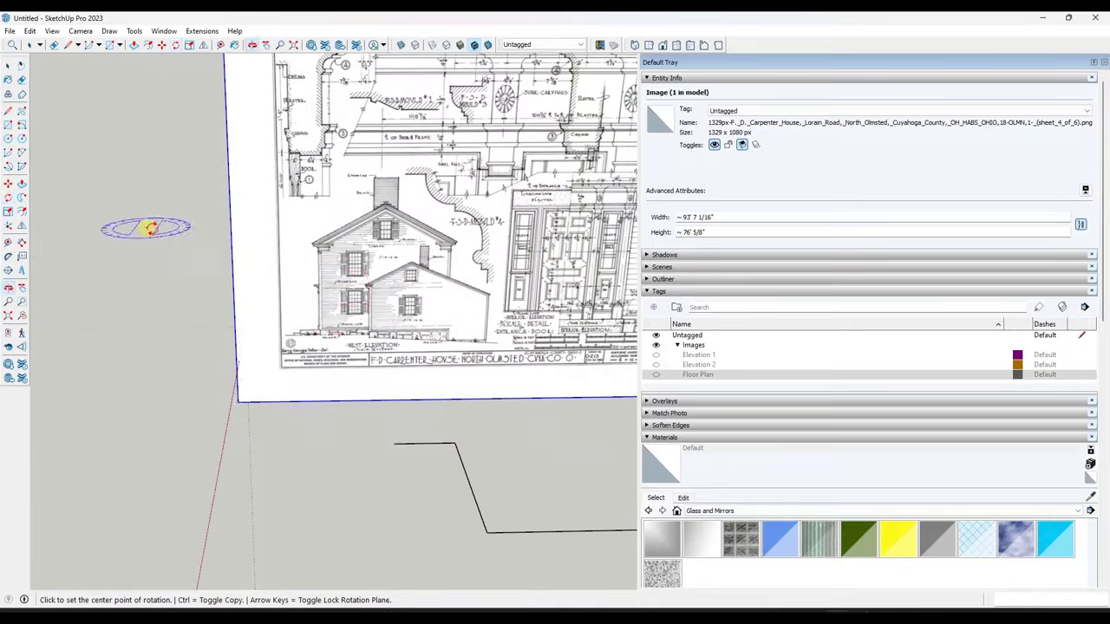
pyautogui.scroll(-2, 329, 286)
pyautogui.scroll(2, 485, 324)
pyautogui.scroll(-3, 334, 324)
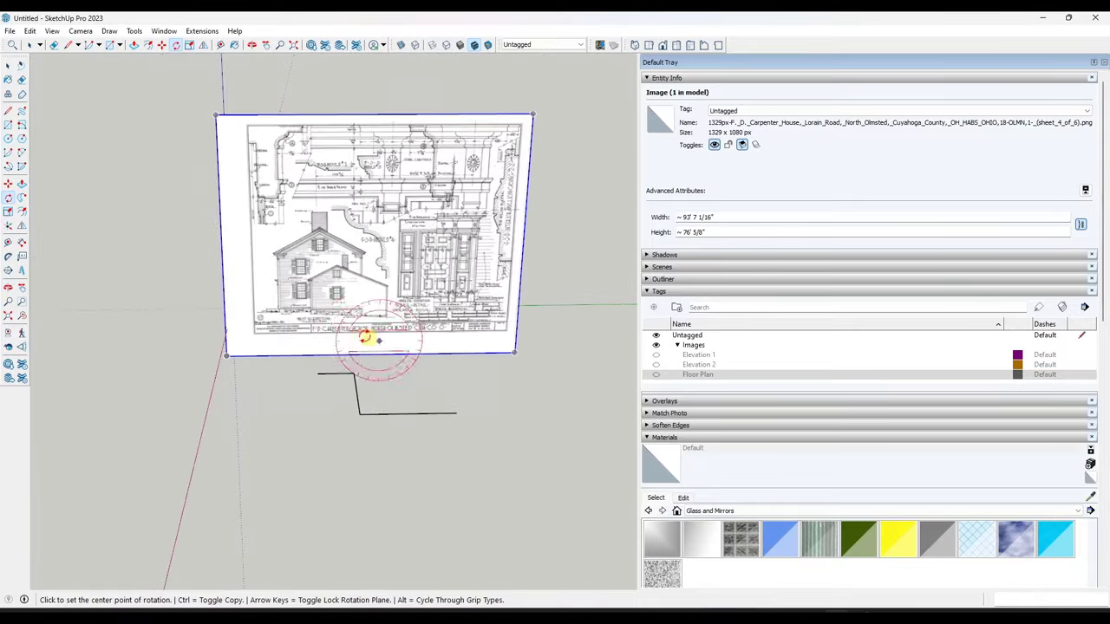
pyautogui.moveTo(366, 338); pyautogui.dragTo(396, 350, button='middle')
pyautogui.scroll(2, 403, 334)
pyautogui.press('space')
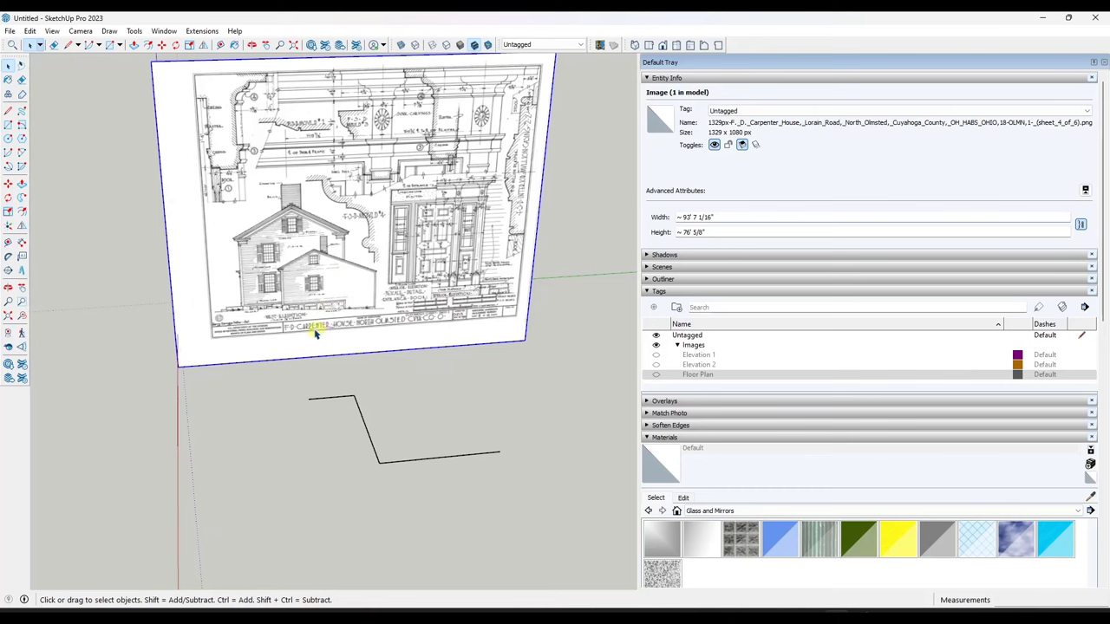
# Step: Show the Floor Plan tag again and compare the Hired Hands Room end wall dimension with the West Elevation
pyautogui.scroll(6, 315, 334)
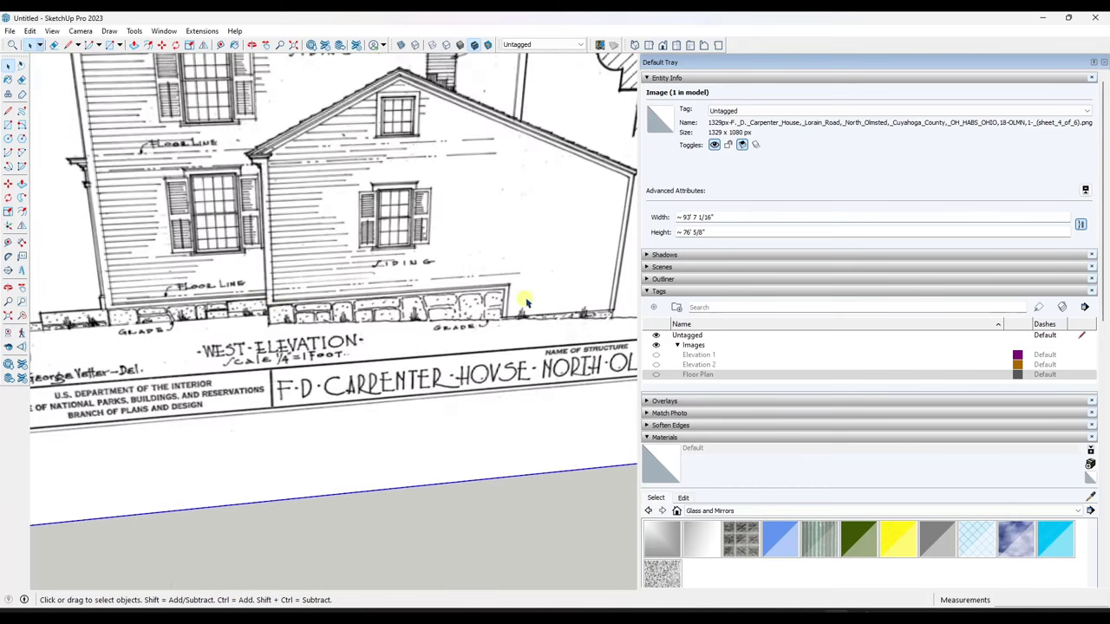
pyautogui.scroll(-5, 614, 279)
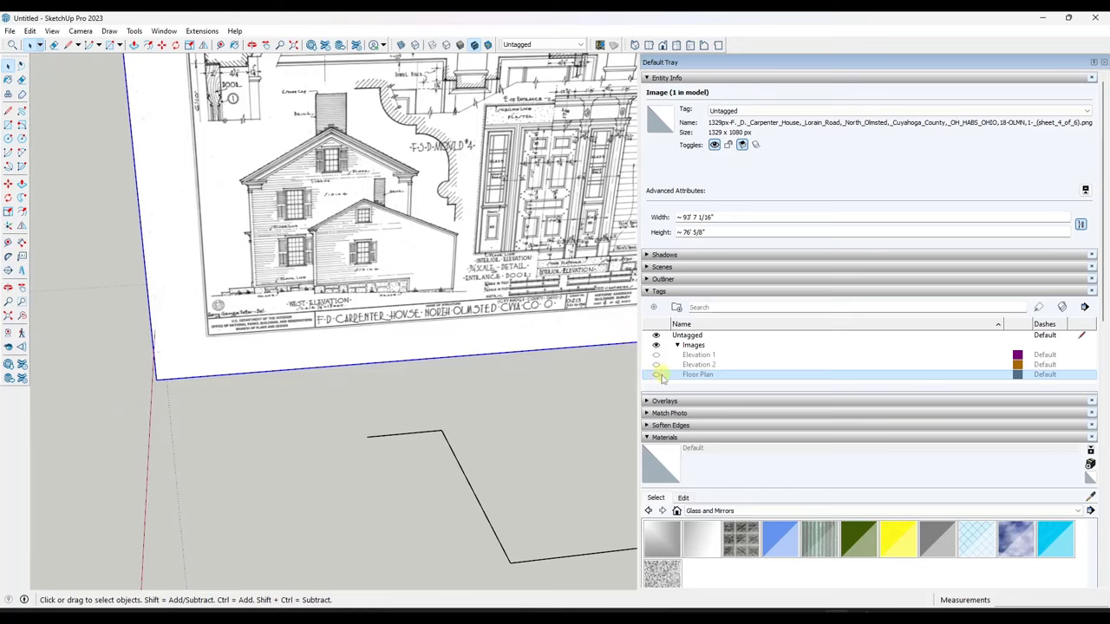
pyautogui.click(656, 374)
pyautogui.scroll(-3, 483, 483)
pyautogui.scroll(8, 456, 451)
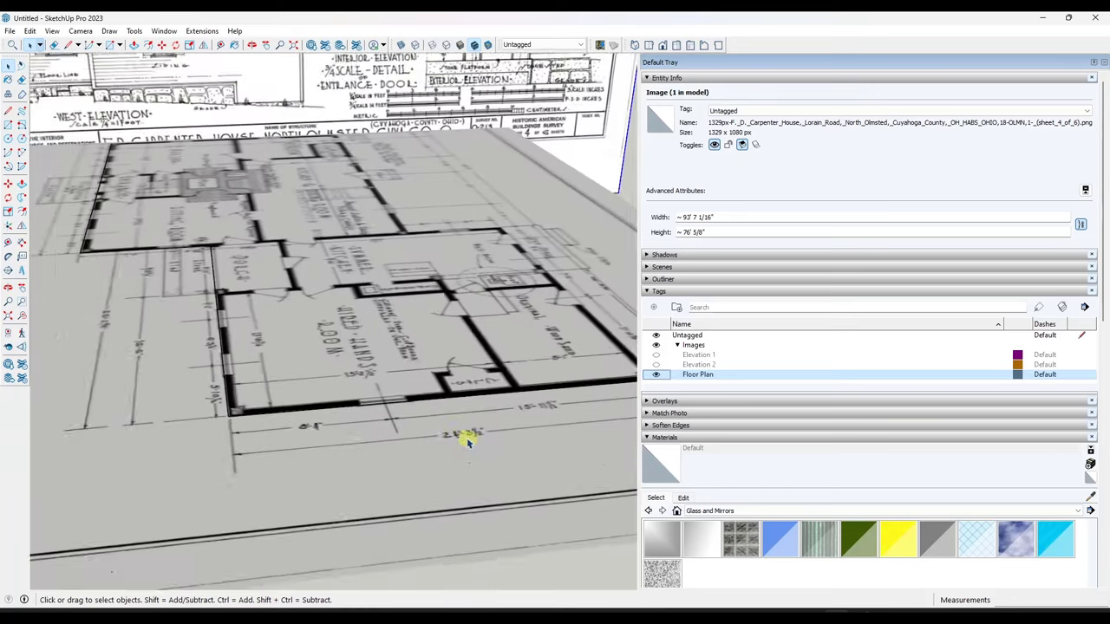
pyautogui.scroll(-8, 475, 447)
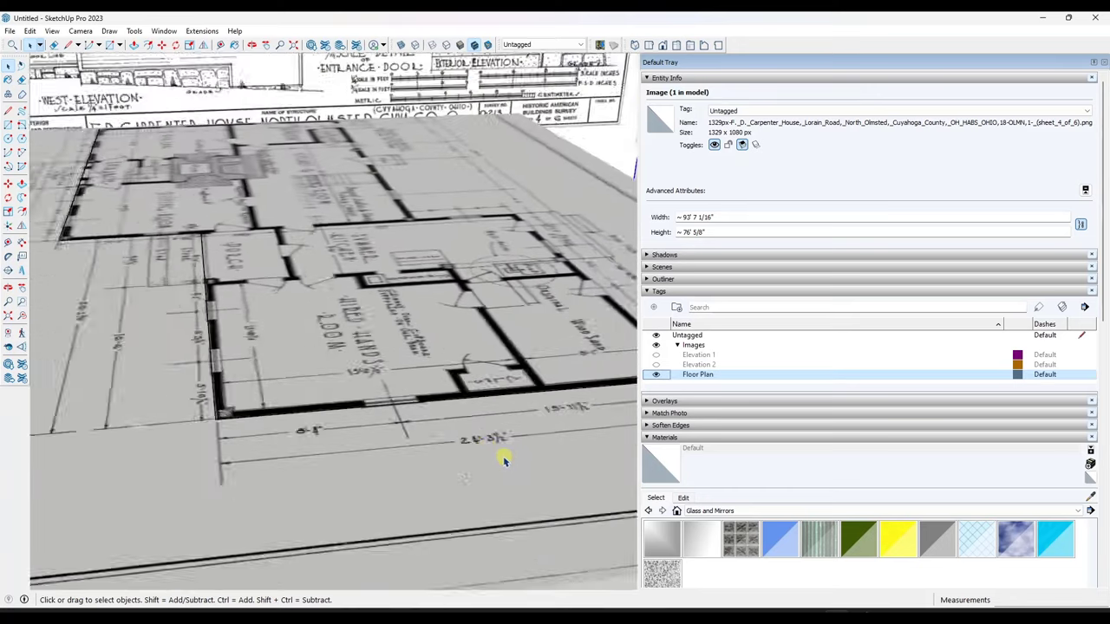
pyautogui.scroll(8, 297, 235)
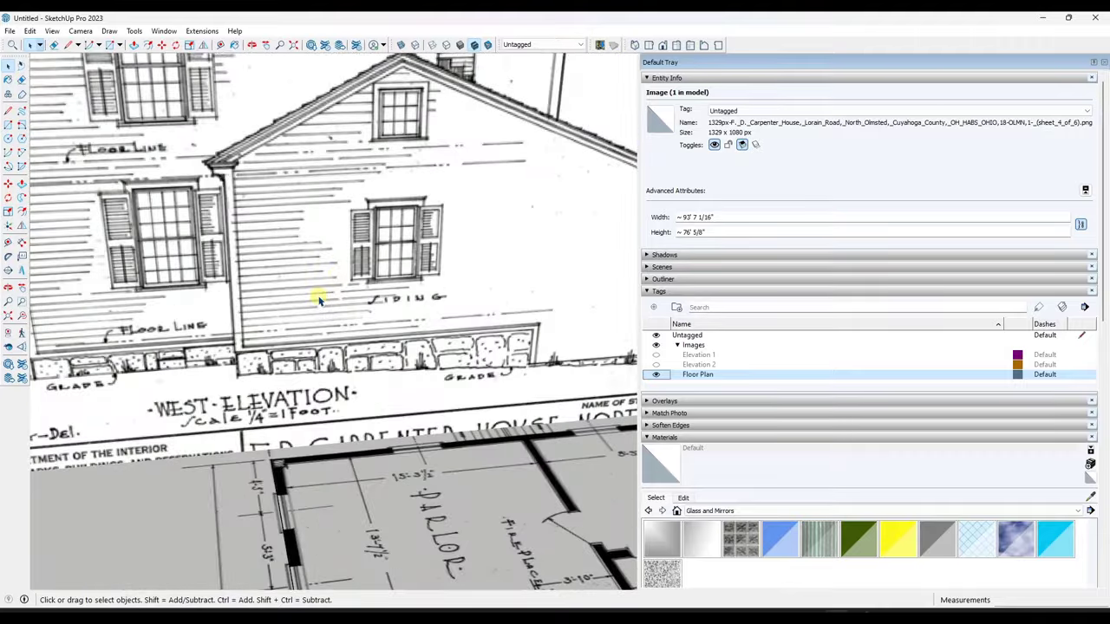
# Step: Try to draw a line parallel to the green axis across the base of the lower wing in the West Elevation
pyautogui.press('l')
pyautogui.scroll(5, 243, 352)
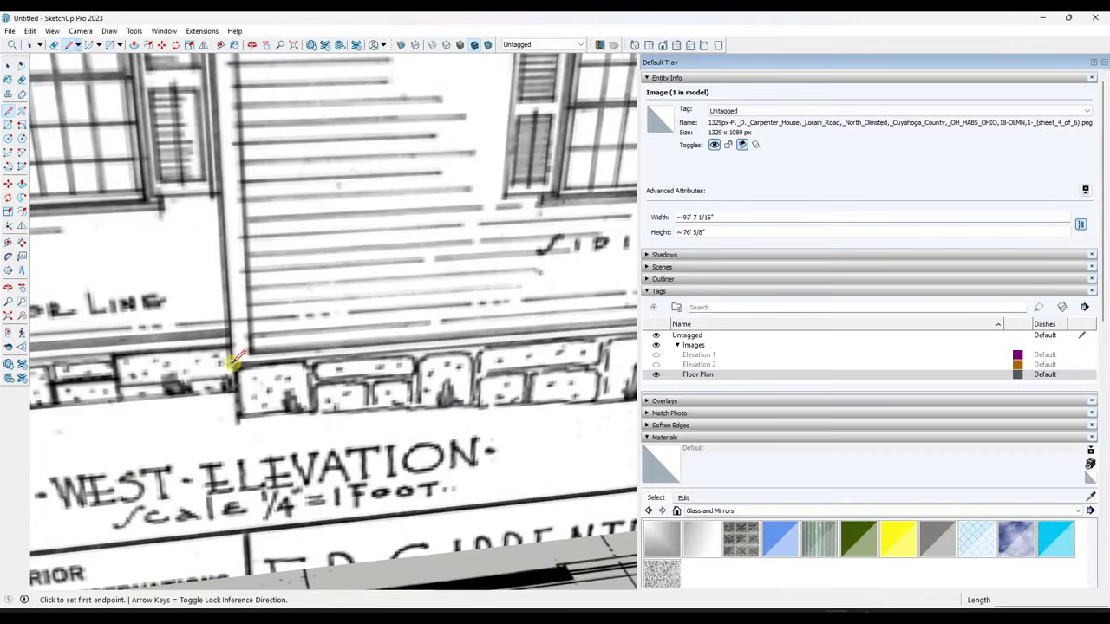
pyautogui.click(232, 362)
pyautogui.scroll(-5, 232, 364)
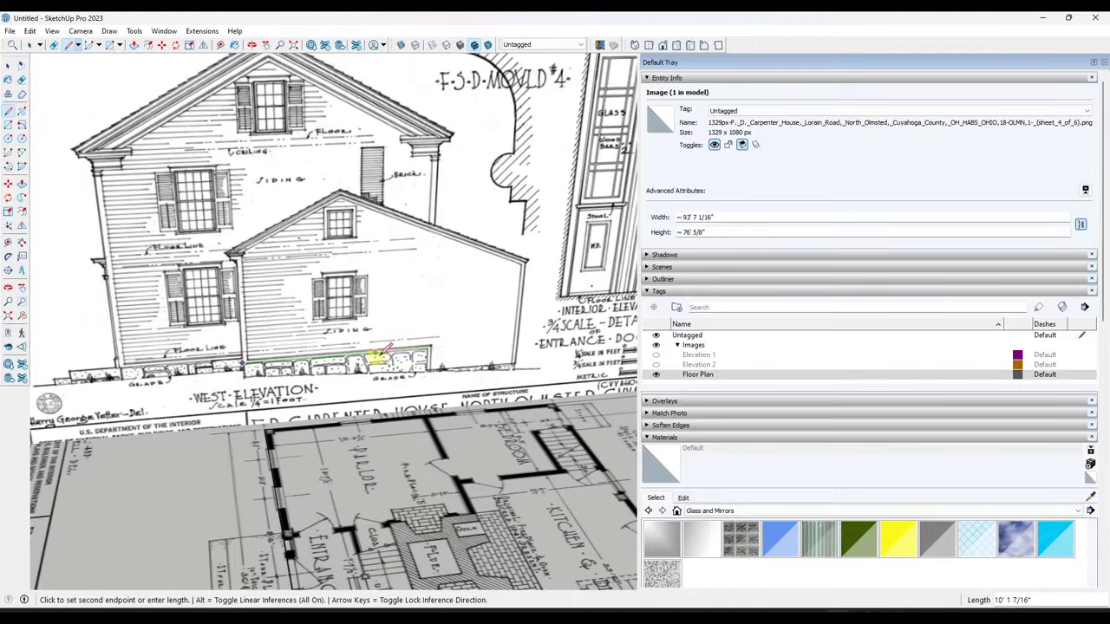
pyautogui.click(517, 343)
pyautogui.press('space')
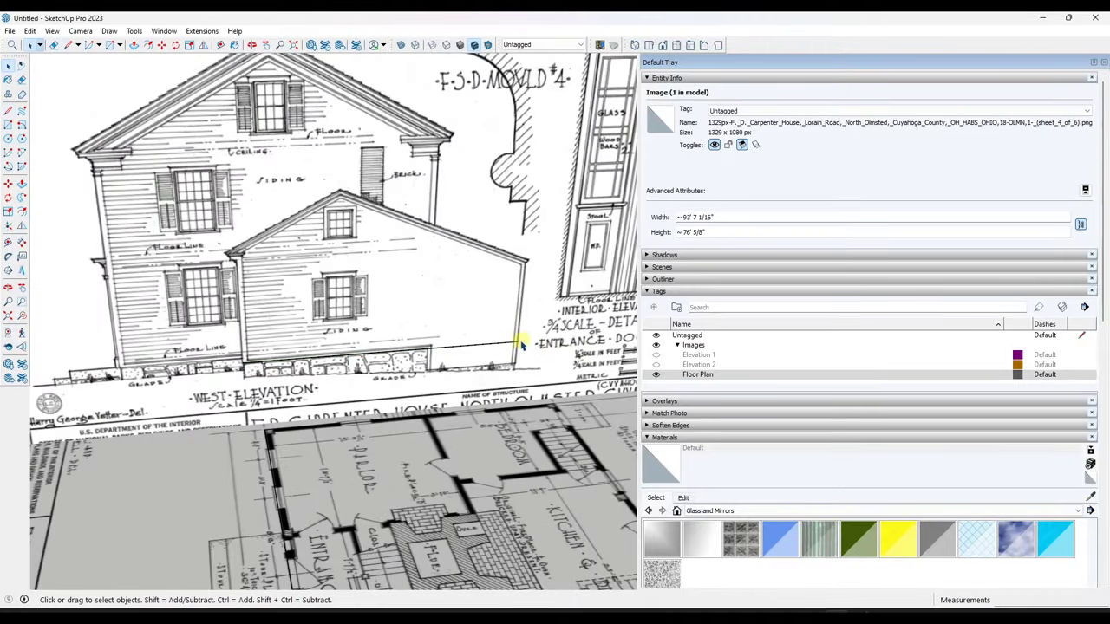
pyautogui.scroll(2, 509, 340)
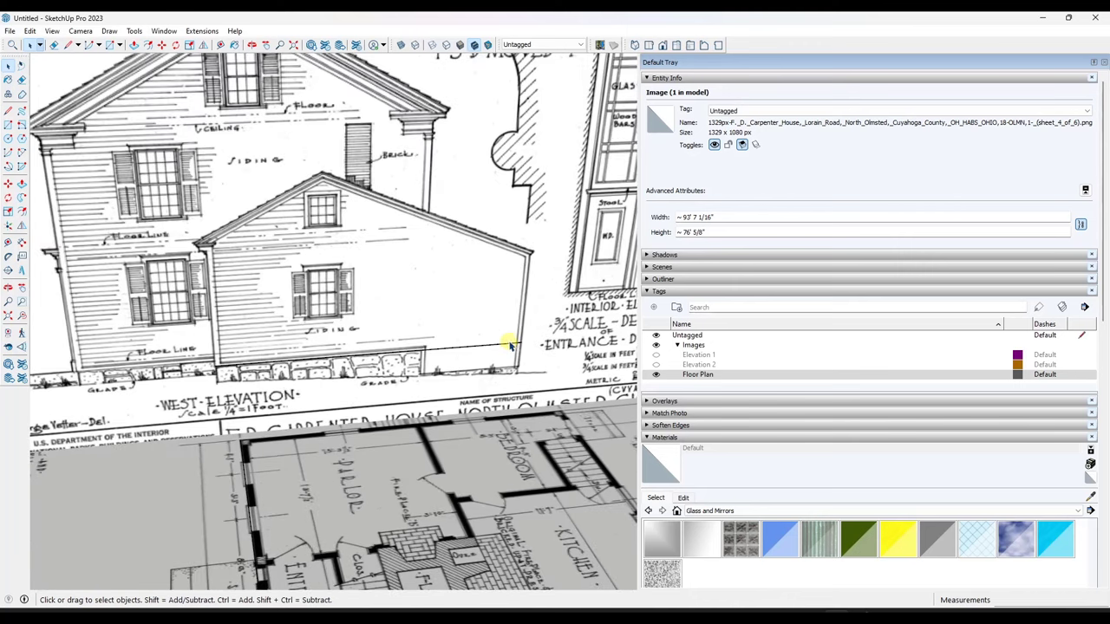
pyautogui.scroll(-3, 335, 330)
pyautogui.scroll(4, 384, 310)
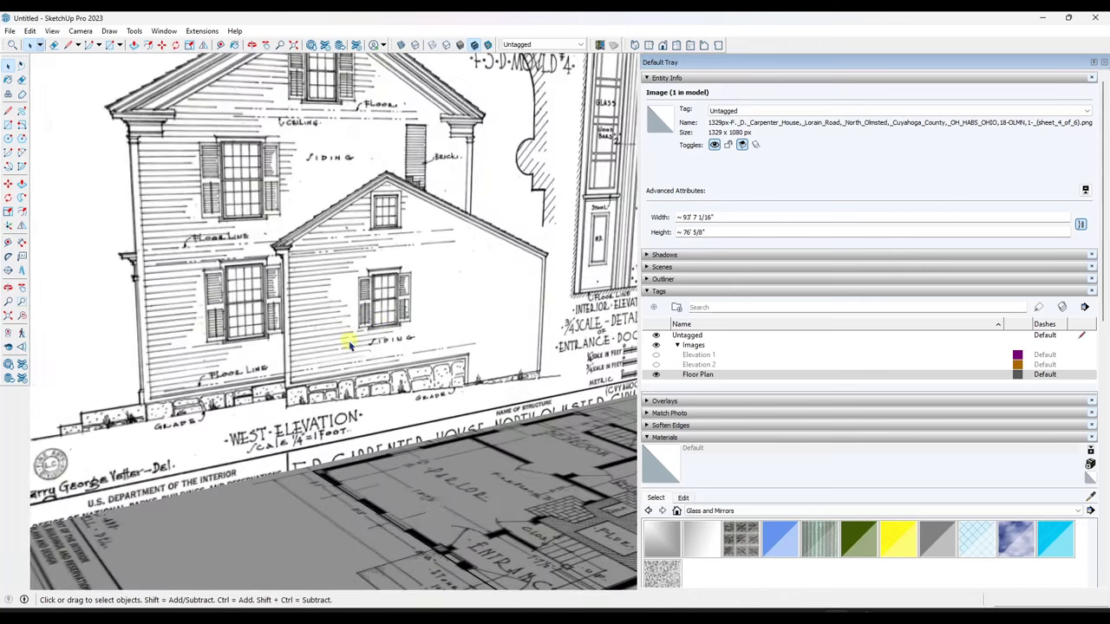
# Step: Draw a line about 24' 2 5/8" long, parallel to the green axis, between the outer wall edges of the West Elevation's lower wing
pyautogui.press('l')
pyautogui.scroll(4, 292, 390)
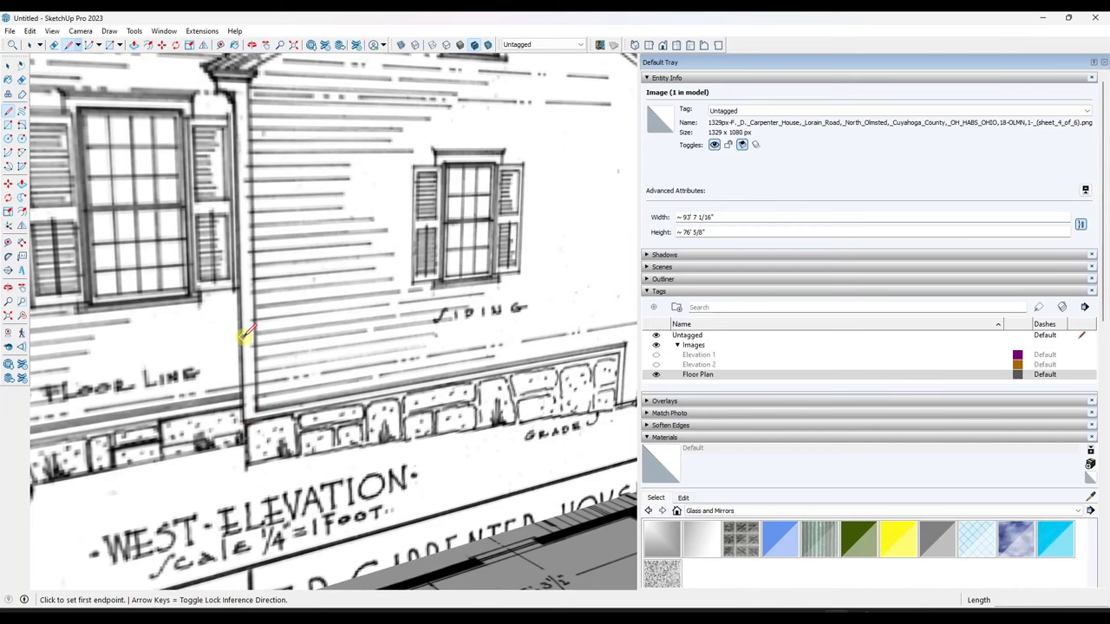
pyautogui.click(243, 339)
pyautogui.scroll(-3, 242, 337)
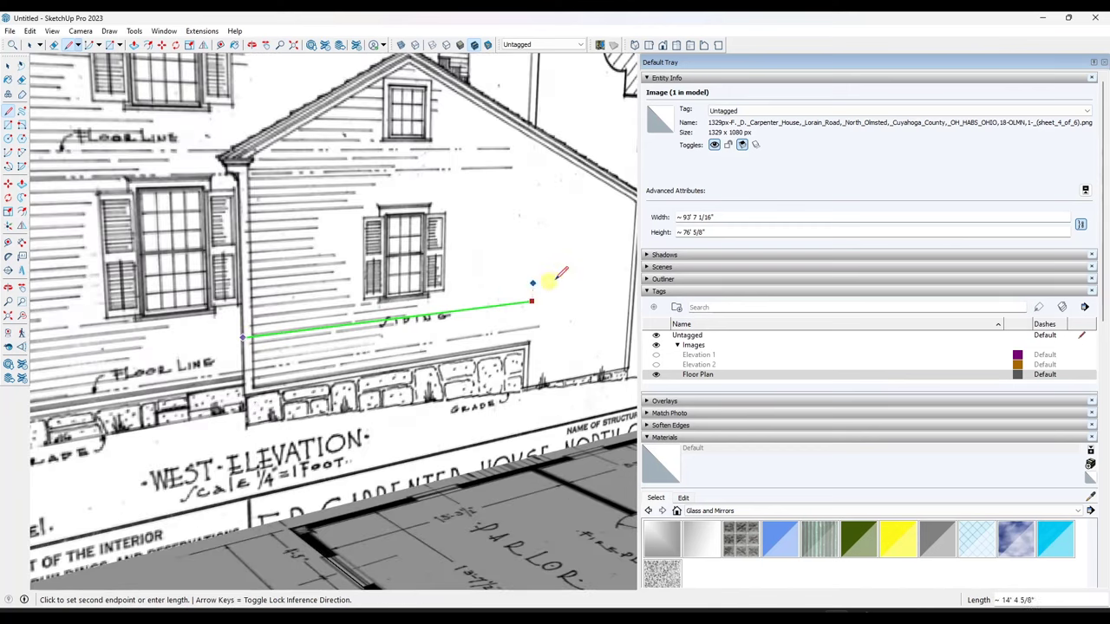
pyautogui.scroll(1, 512, 271)
pyautogui.scroll(6, 607, 277)
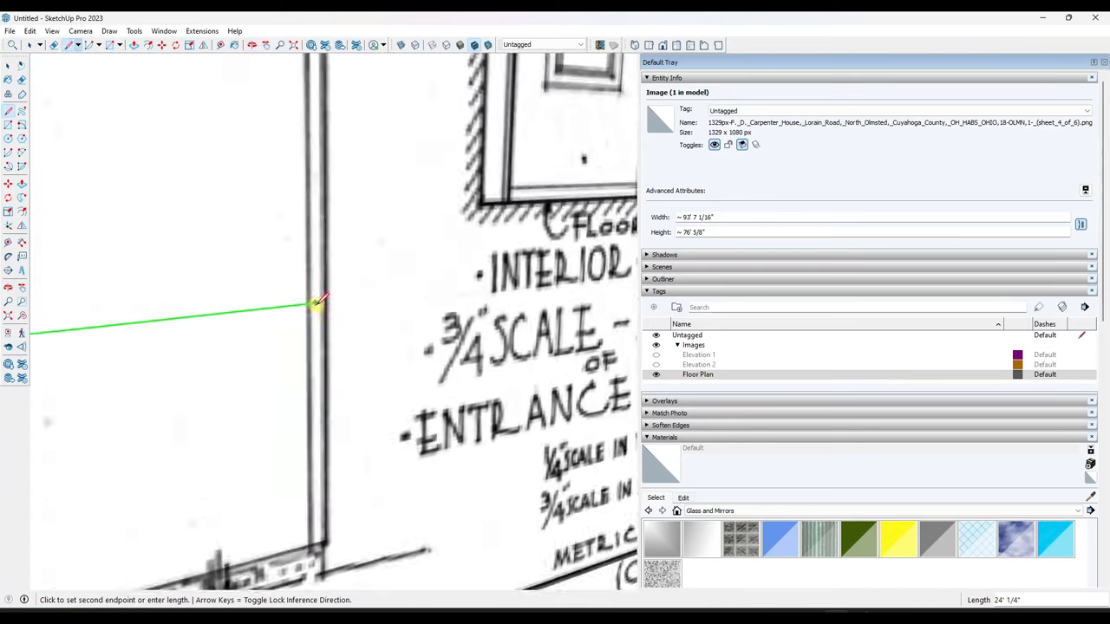
pyautogui.scroll(5, 327, 298)
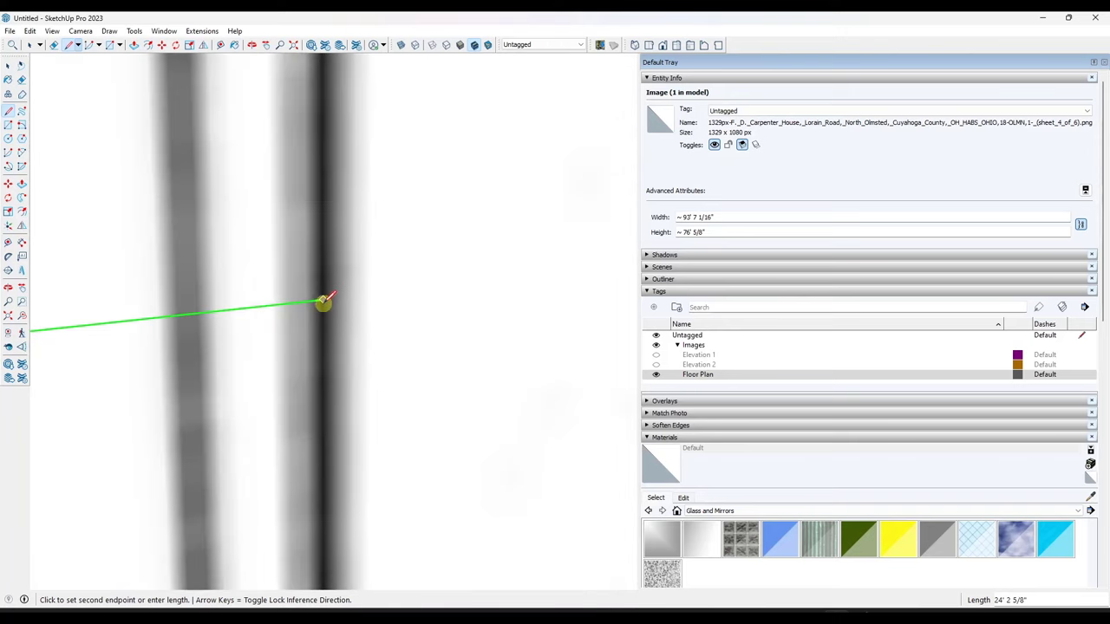
pyautogui.click(323, 299)
pyautogui.press('space')
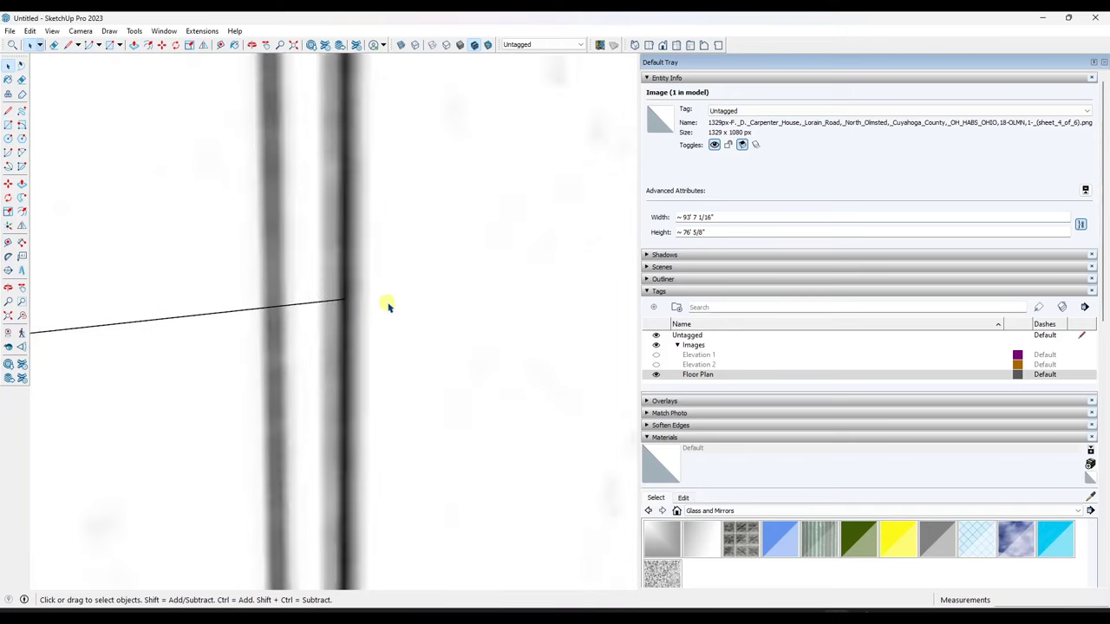
# Step: Group the sheet 4 image together with the line across its West Elevation
pyautogui.scroll(-8, 389, 310)
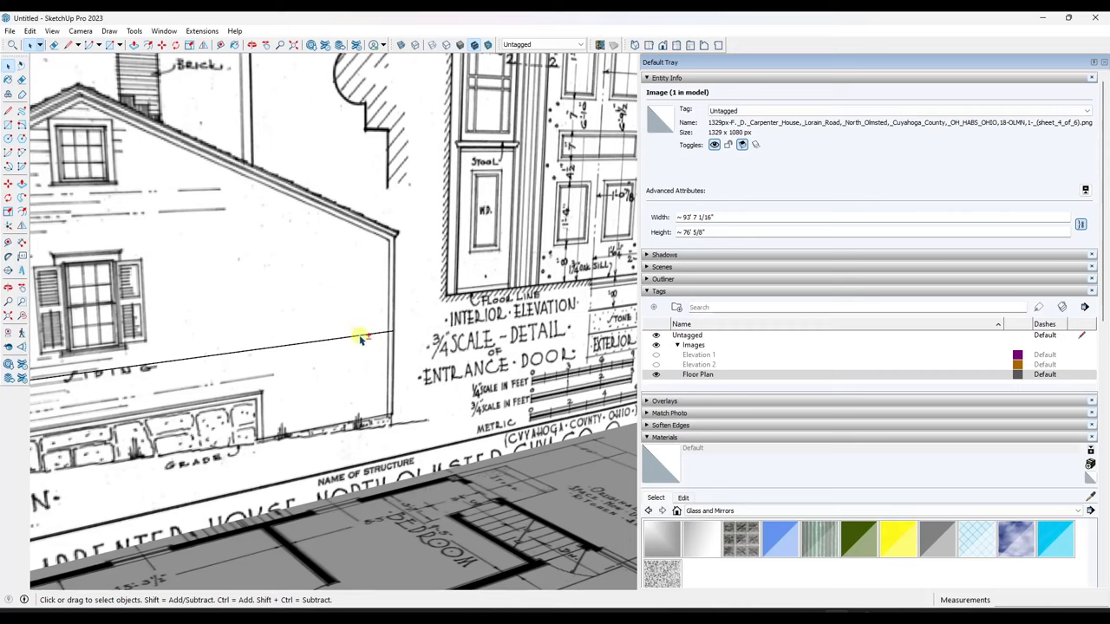
pyautogui.scroll(-3, 443, 337)
pyautogui.keyDown('shift'); pyautogui.click(418, 336); pyautogui.keyUp('shift')
pyautogui.rightClick(418, 336)
pyautogui.click(390, 264)
pyautogui.scroll(-2, 363, 302)
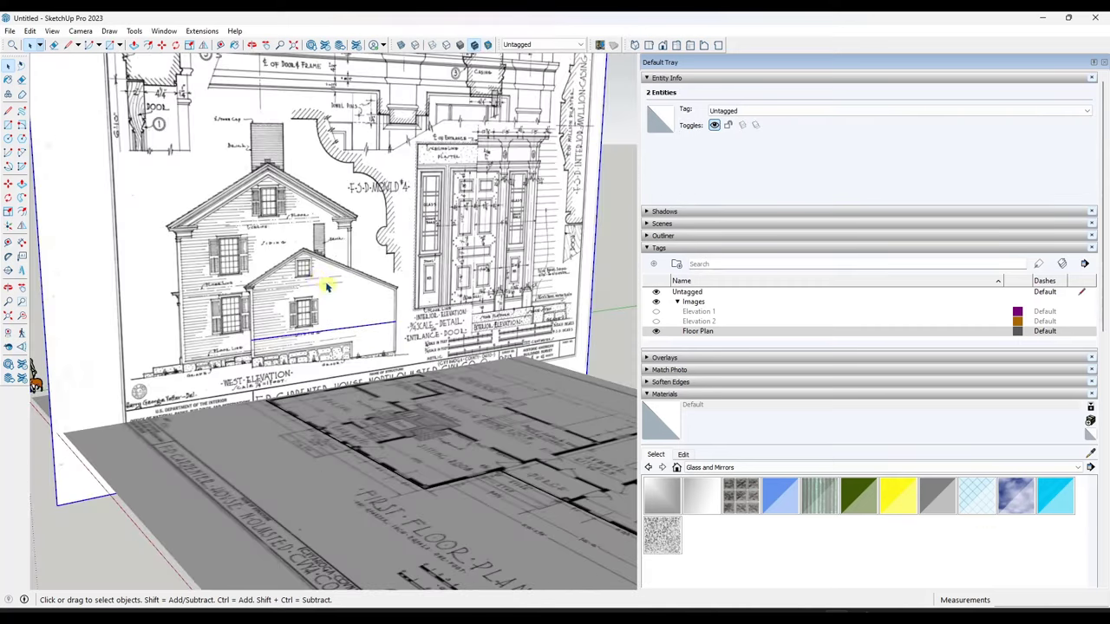
# Step: Inside the sheet 4 group, measure the line with the Tape Measure and resize the group so that the line is 24' 3.5" long
pyautogui.click(326, 287)
pyautogui.click(123, 157)
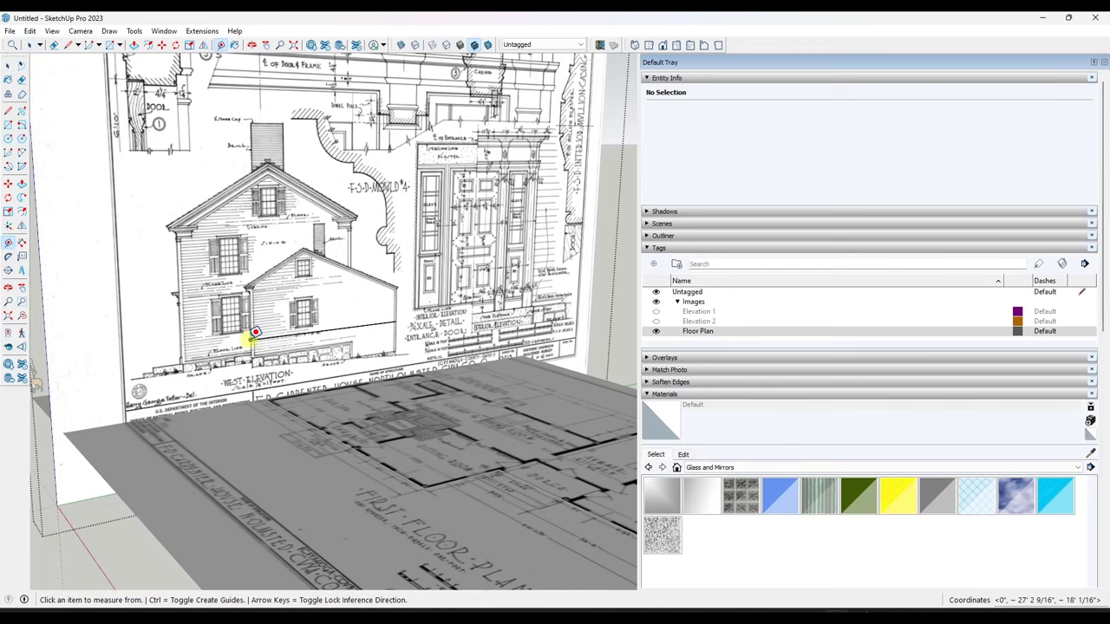
pyautogui.click(256, 333)
pyautogui.scroll(-3, 396, 322)
pyautogui.moveTo(397, 322); pyautogui.dragTo(396, 414, button='middle')
pyautogui.scroll(5, 410, 408)
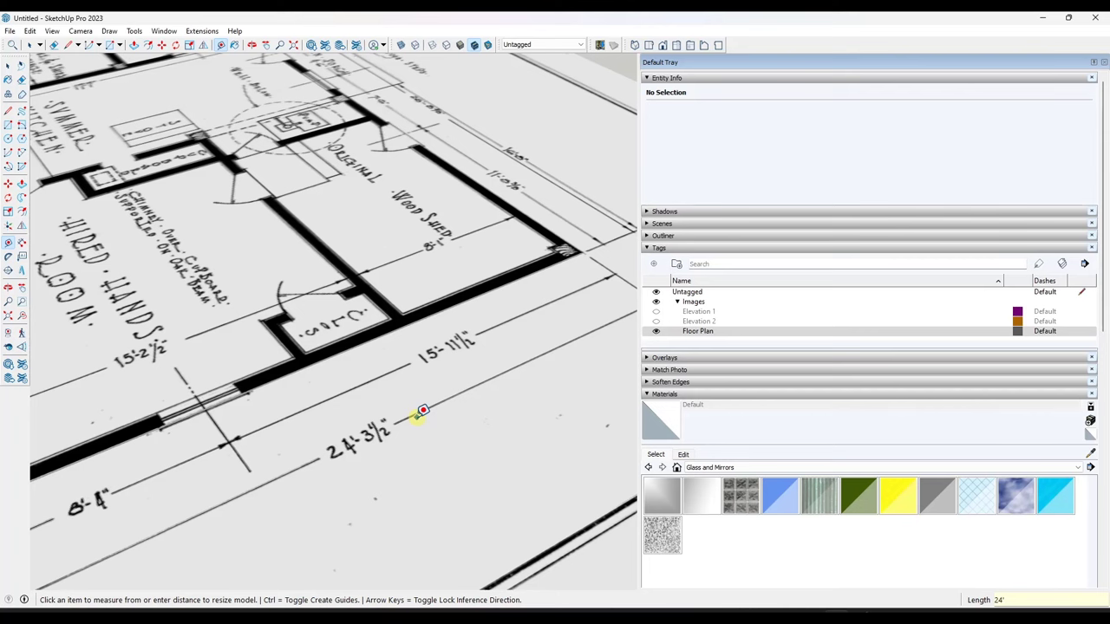
pyautogui.press('Return')
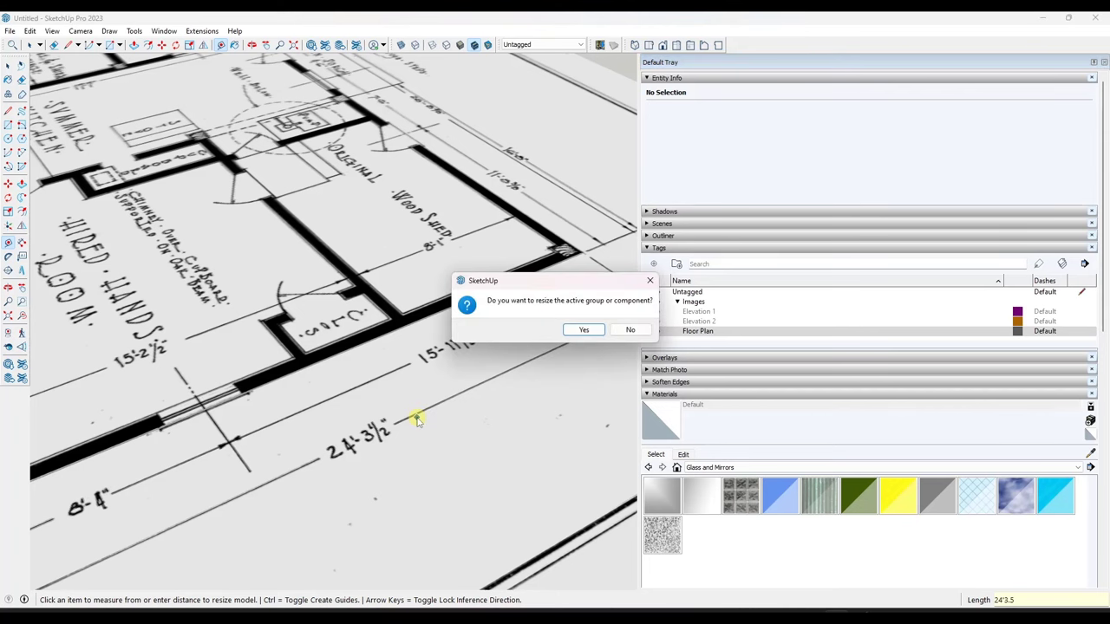
pyautogui.click(583, 330)
pyautogui.press('space')
# Step: Select the West Elevation line and the sheet image in turn to check their resized dimensions
pyautogui.scroll(-10, 555, 317)
pyautogui.scroll(6, 359, 255)
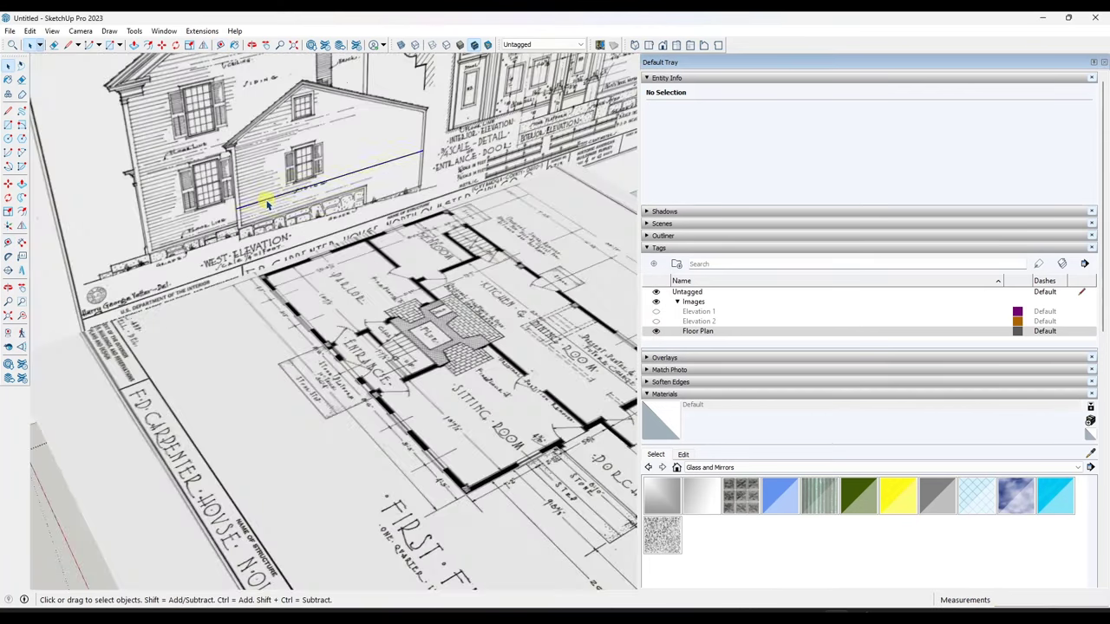
pyautogui.scroll(6, 260, 206)
pyautogui.click(230, 208)
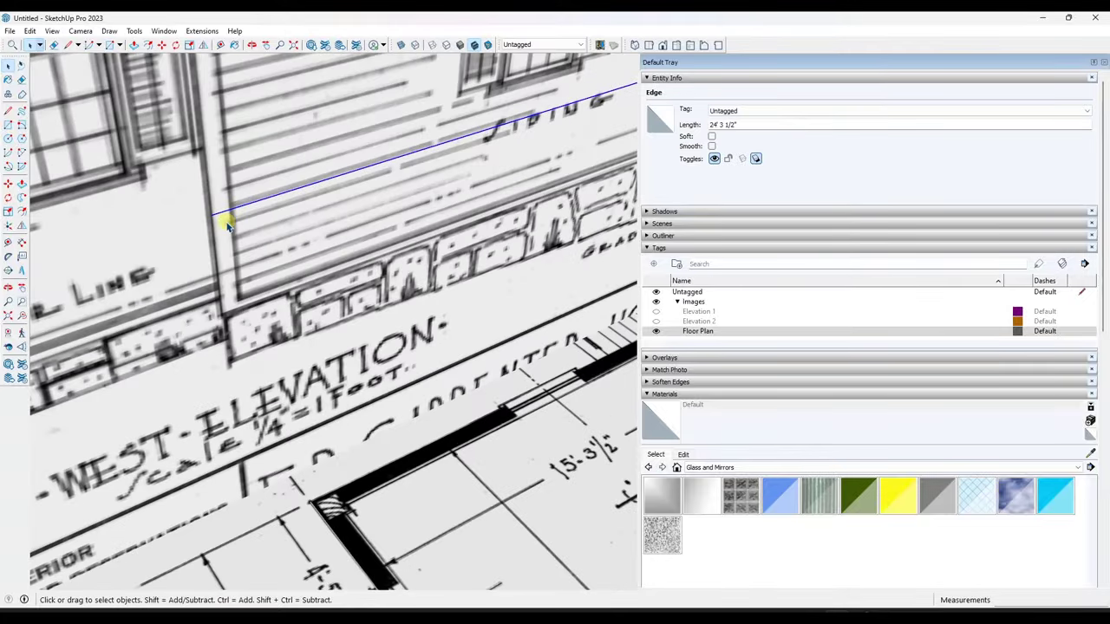
pyautogui.scroll(2, 221, 223)
pyautogui.click(230, 208)
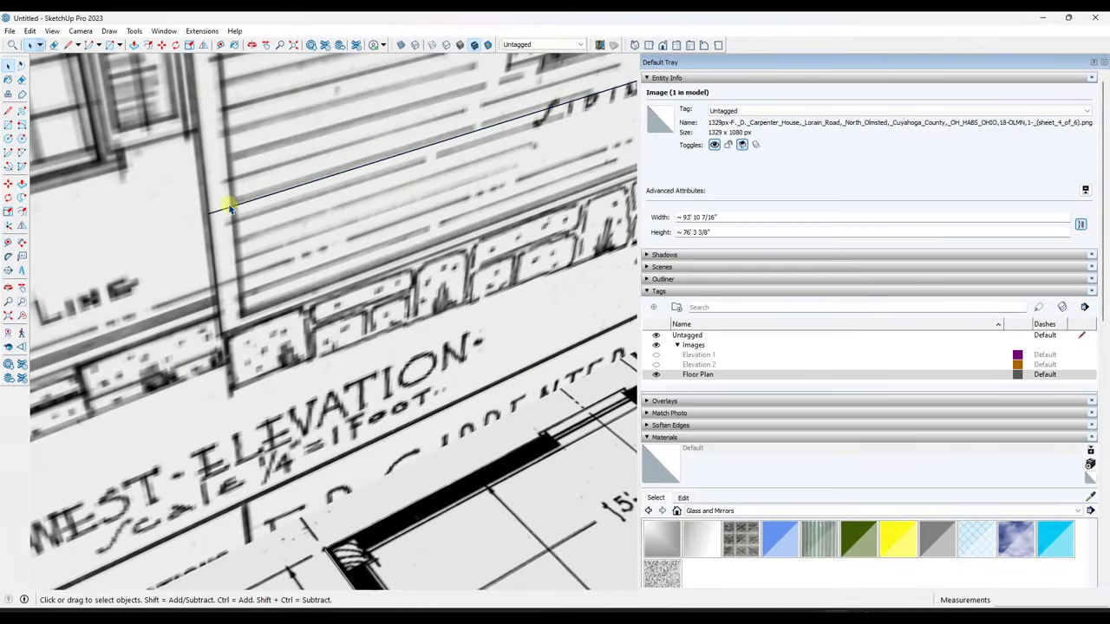
# Step: Inside the sheet 4 group, move the West Elevation line down to the base of the siding, above the stone foundation, and close the group
pyautogui.click(220, 215)
pyautogui.press('m')
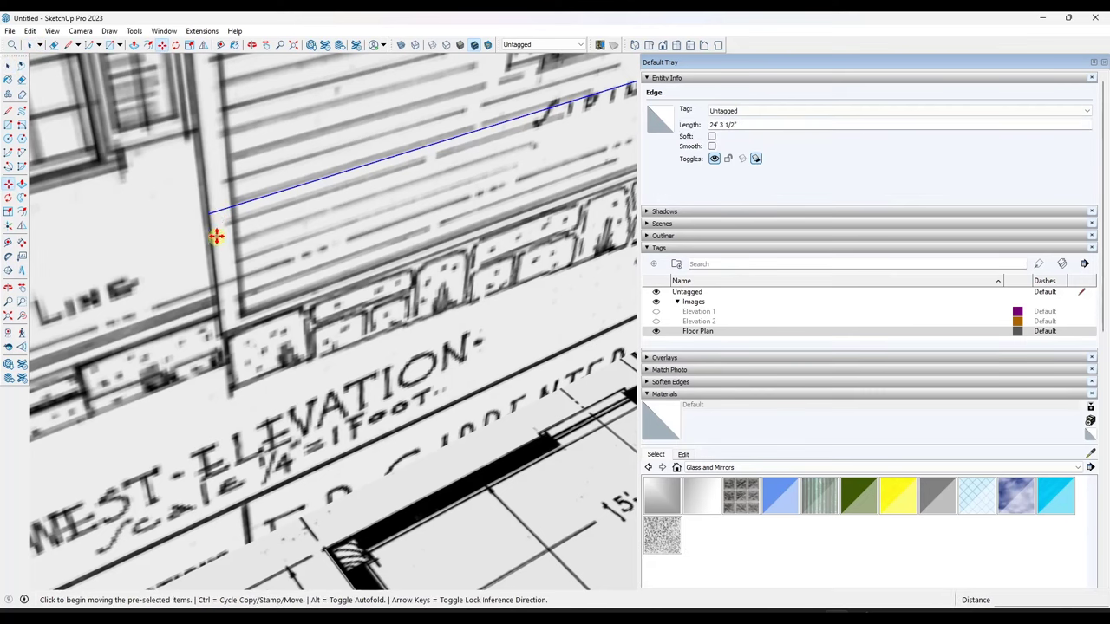
pyautogui.click(206, 215)
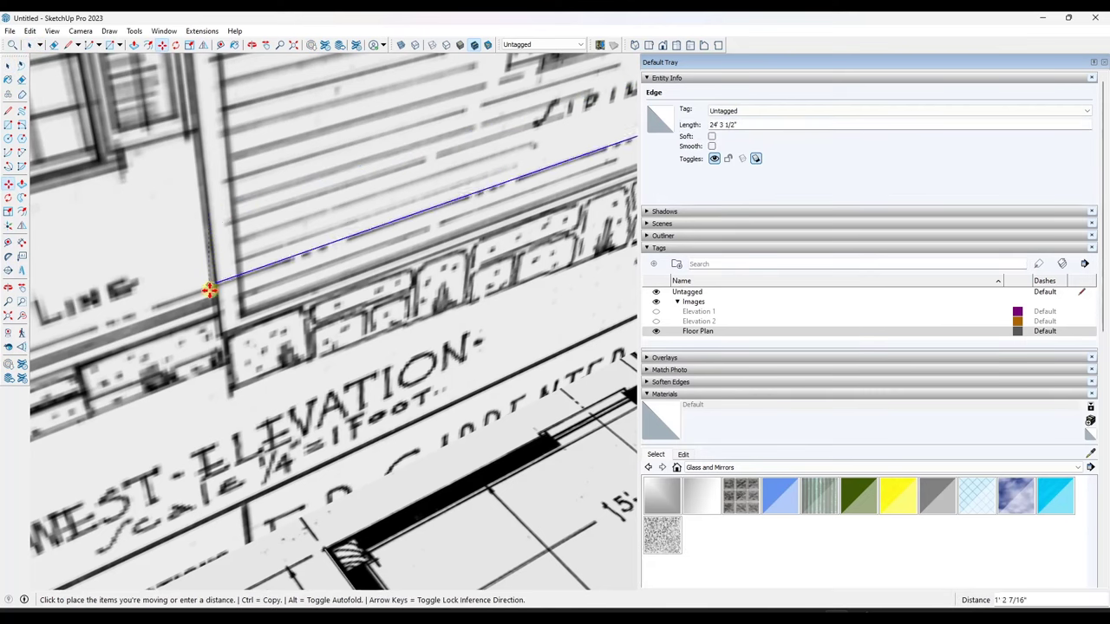
pyautogui.click(220, 334)
pyautogui.press('space')
pyautogui.scroll(-10, 255, 235)
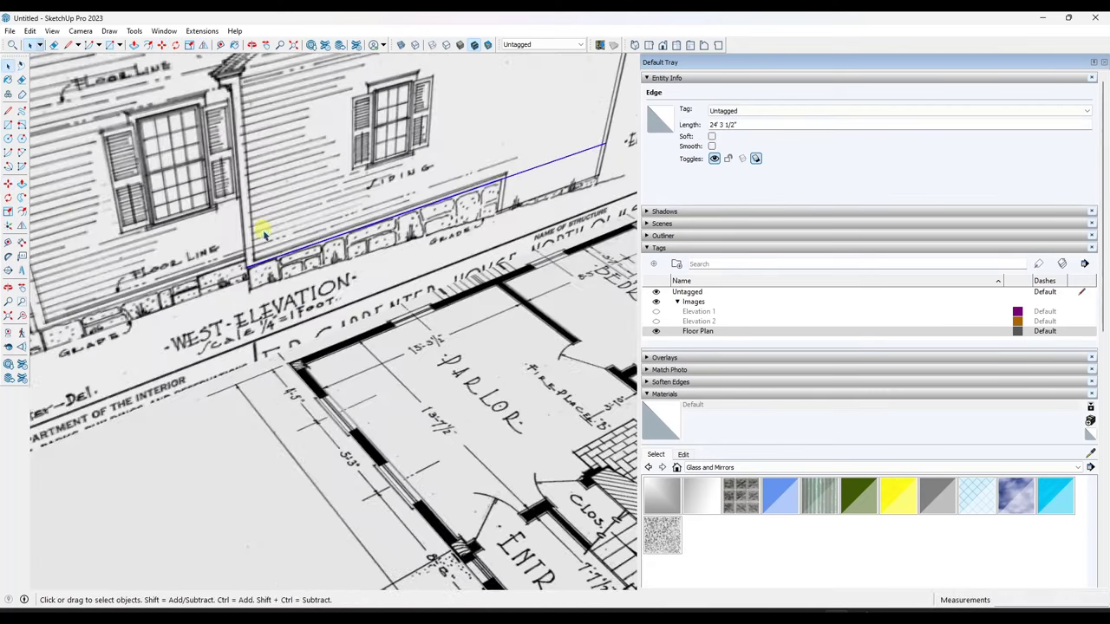
pyautogui.click(57, 413)
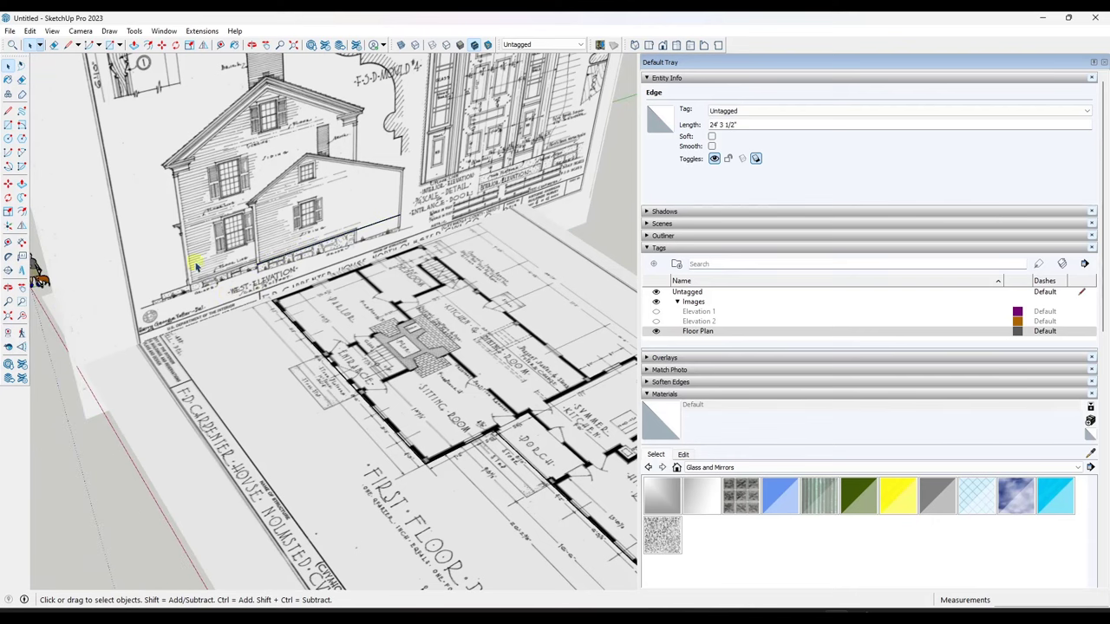
# Step: Move the sheet 4 group by its line's endpoint until the line aligns with the outer end wall of the floor plan's side wing
pyautogui.scroll(-2, 224, 225)
pyautogui.press('m')
pyautogui.click(244, 251)
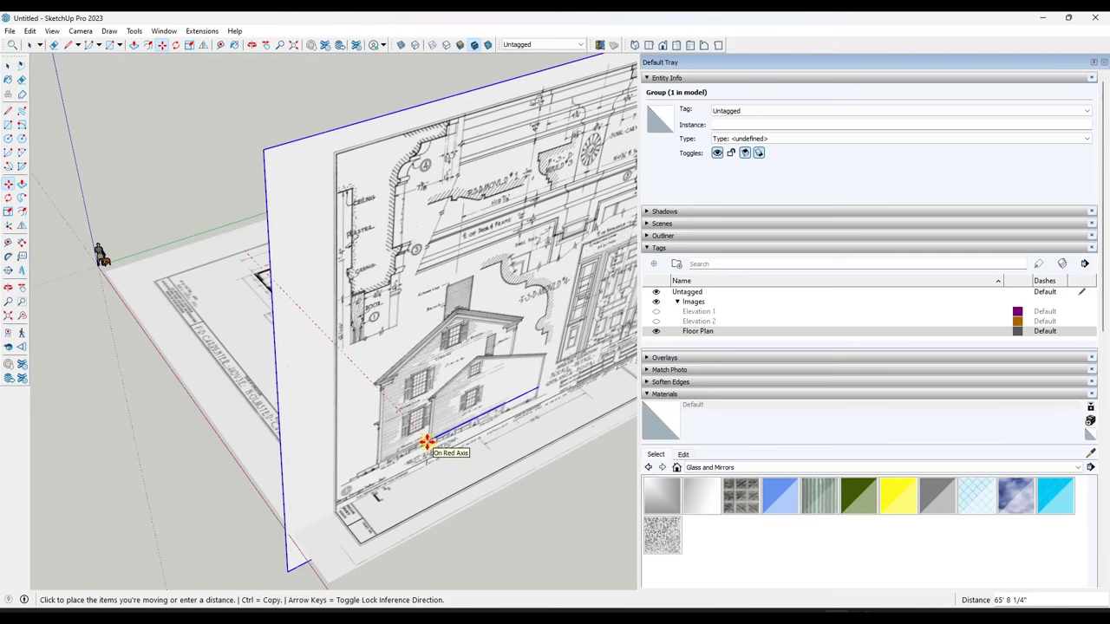
pyautogui.click(423, 438)
pyautogui.click(423, 438)
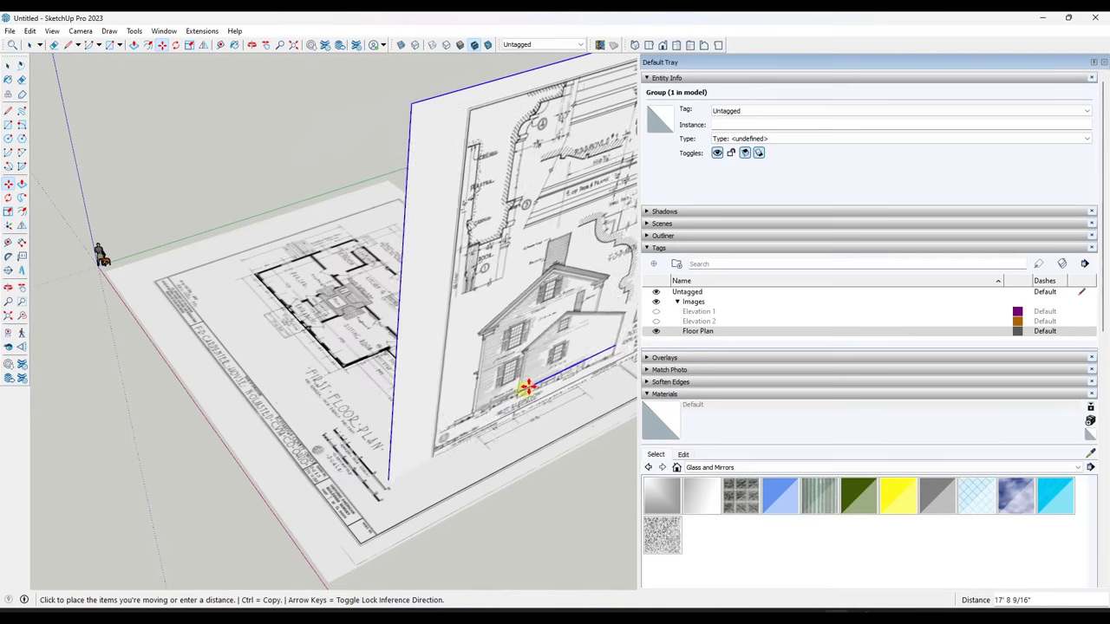
pyautogui.click(573, 365)
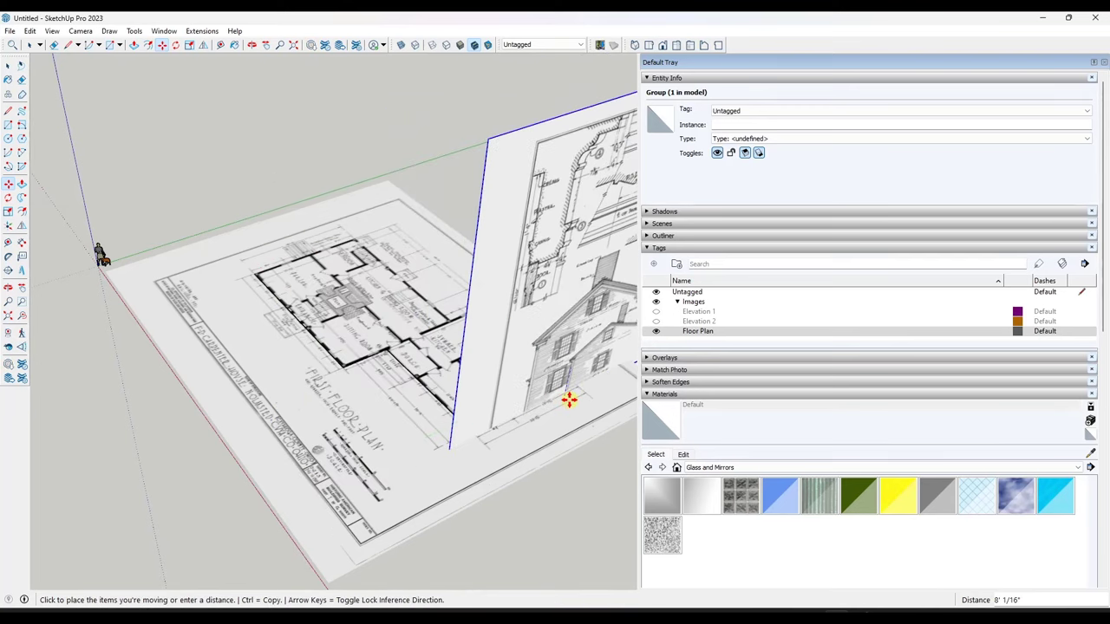
pyautogui.click(568, 388)
pyautogui.click(568, 389)
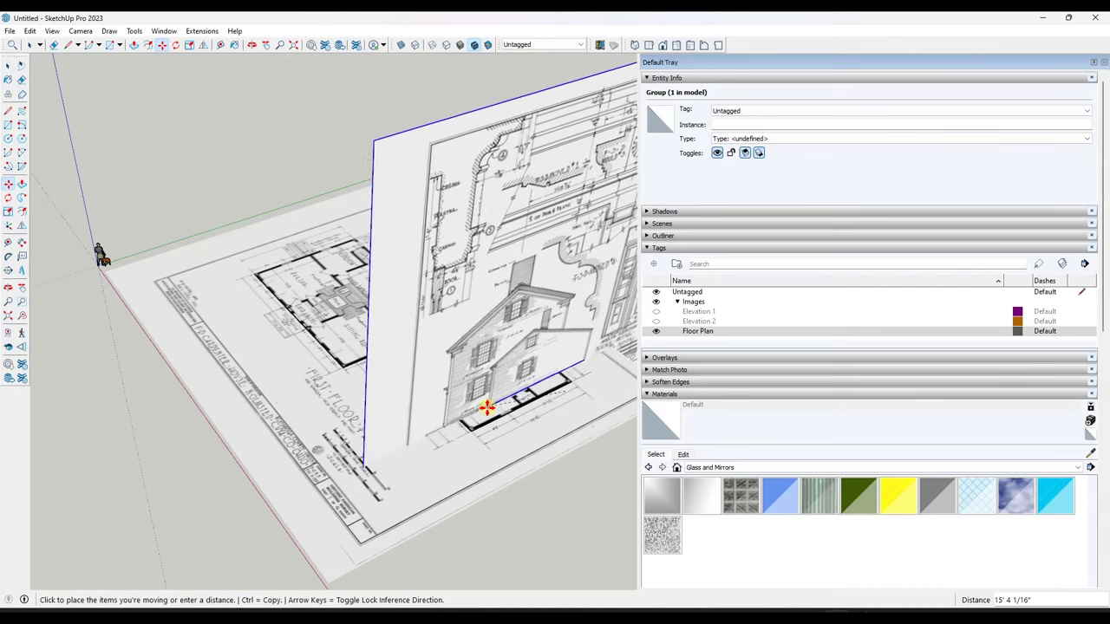
pyautogui.click(474, 425)
pyautogui.scroll(-3, 446, 423)
pyautogui.moveTo(446, 423); pyautogui.dragTo(471, 248, button='middle')
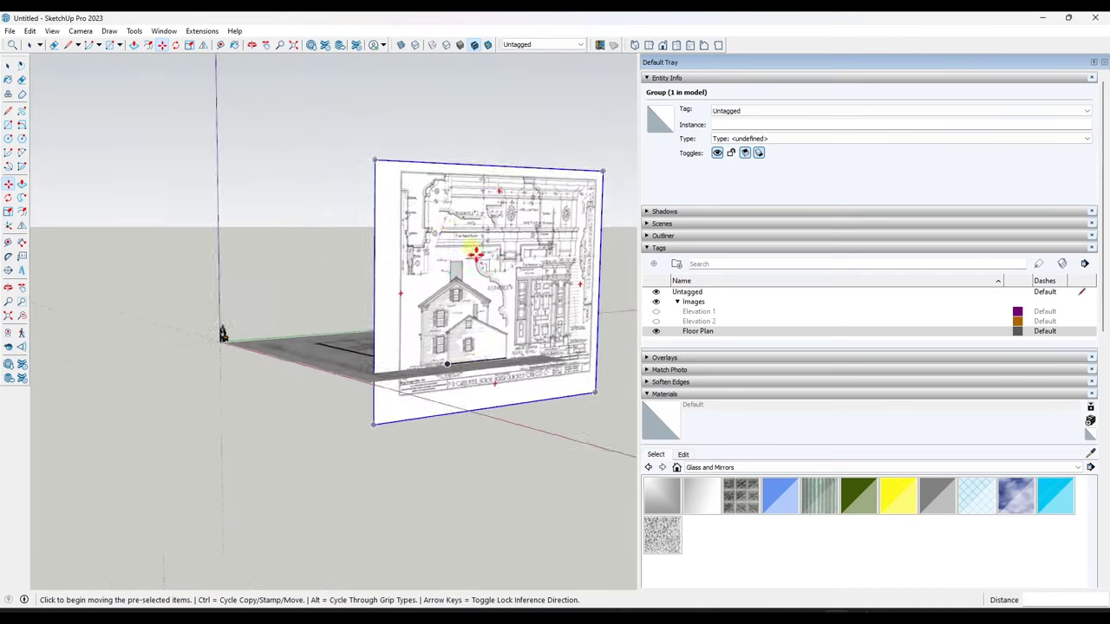
pyautogui.scroll(5, 441, 307)
pyautogui.press('space')
pyautogui.moveTo(438, 345); pyautogui.dragTo(509, 339, button='middle')
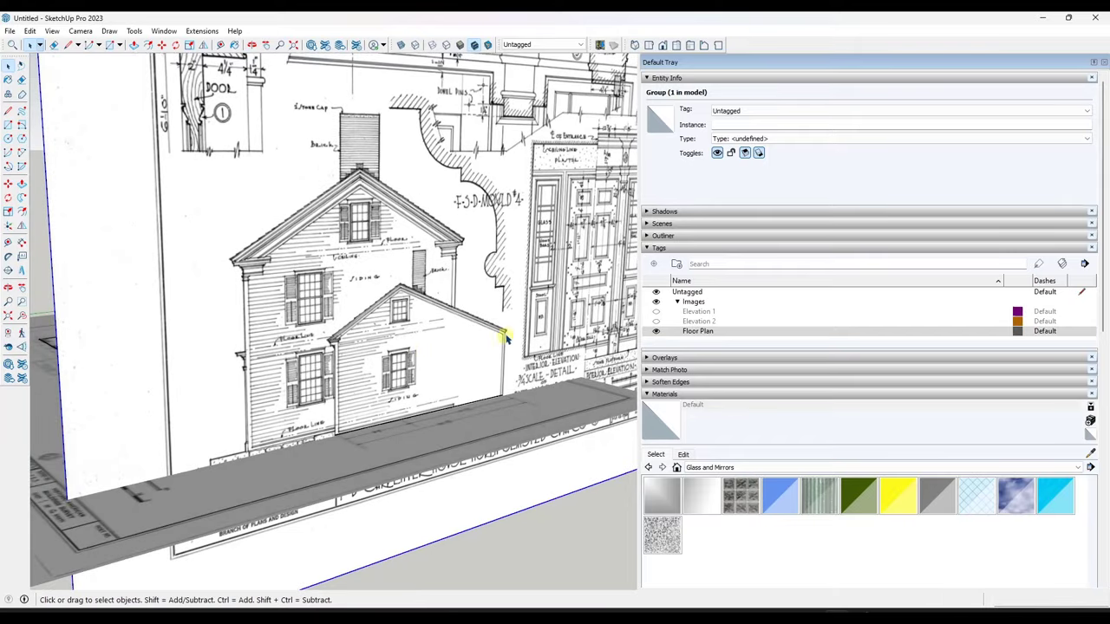
# Step: Add a tag named Elevation 3 in the Images folder and assign the sheet 4 group to it
pyautogui.scroll(-2, 508, 339)
pyautogui.scroll(-1, 654, 272)
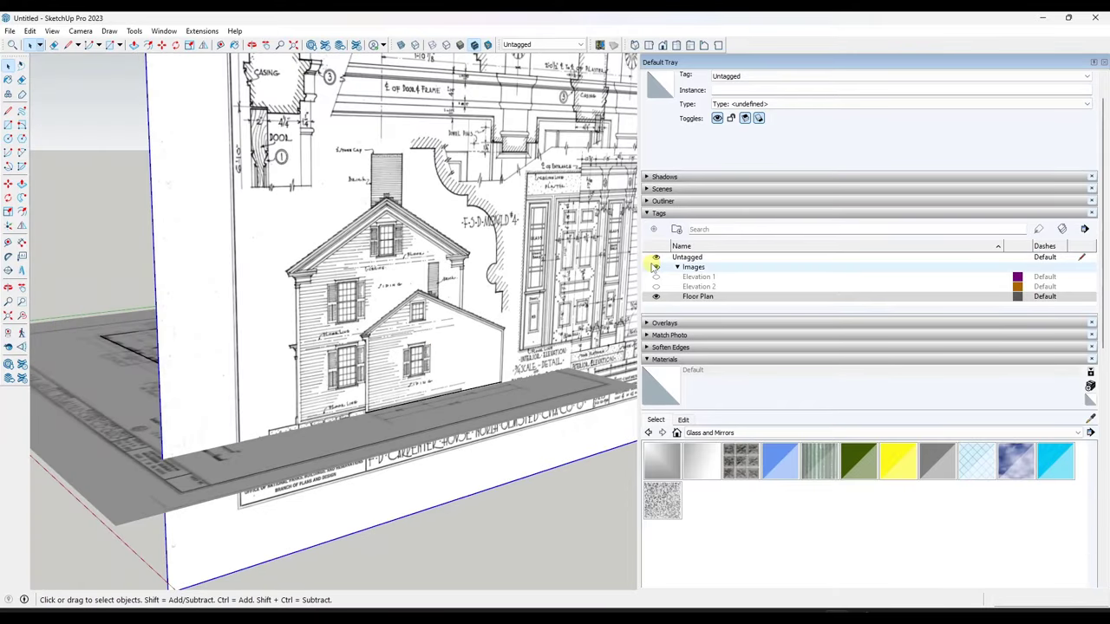
pyautogui.click(654, 229)
pyautogui.write('Elevation 3')
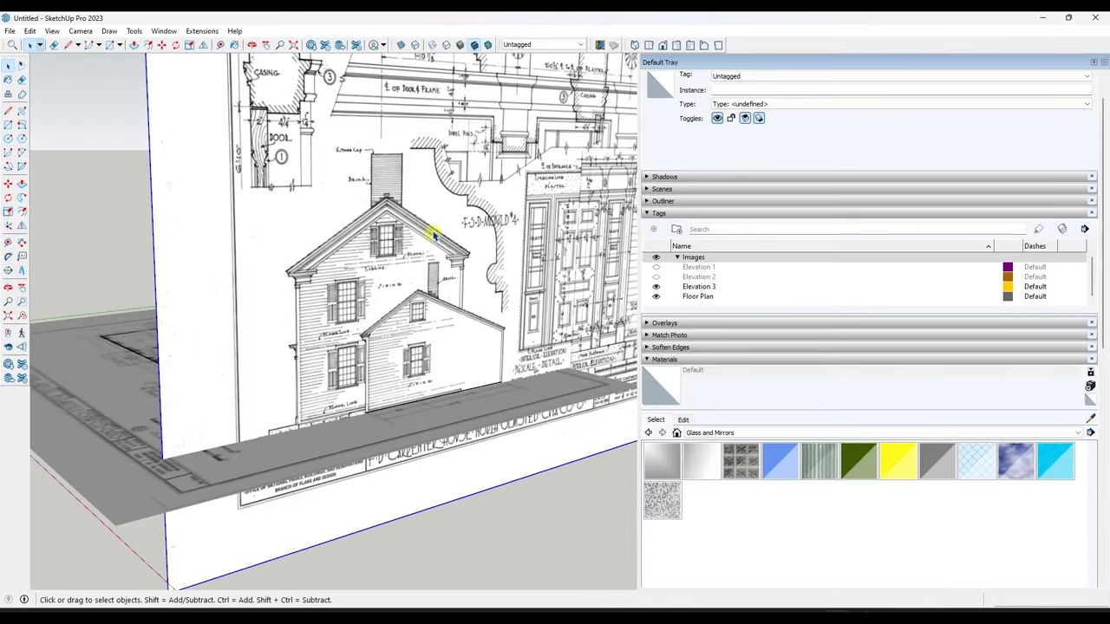
pyautogui.click(530, 53)
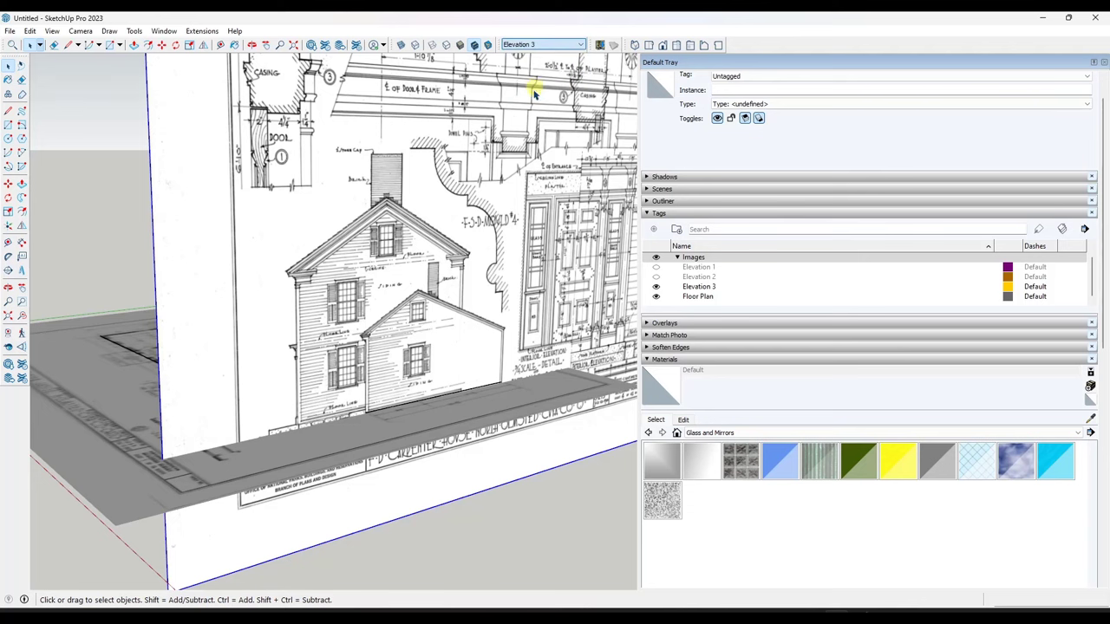
# Step: Toggle the visibility of the Elevation 1 and Elevation 3 tags, leaving both hidden, and show Elevation 2
pyautogui.scroll(-4, 416, 217)
pyautogui.click(656, 267)
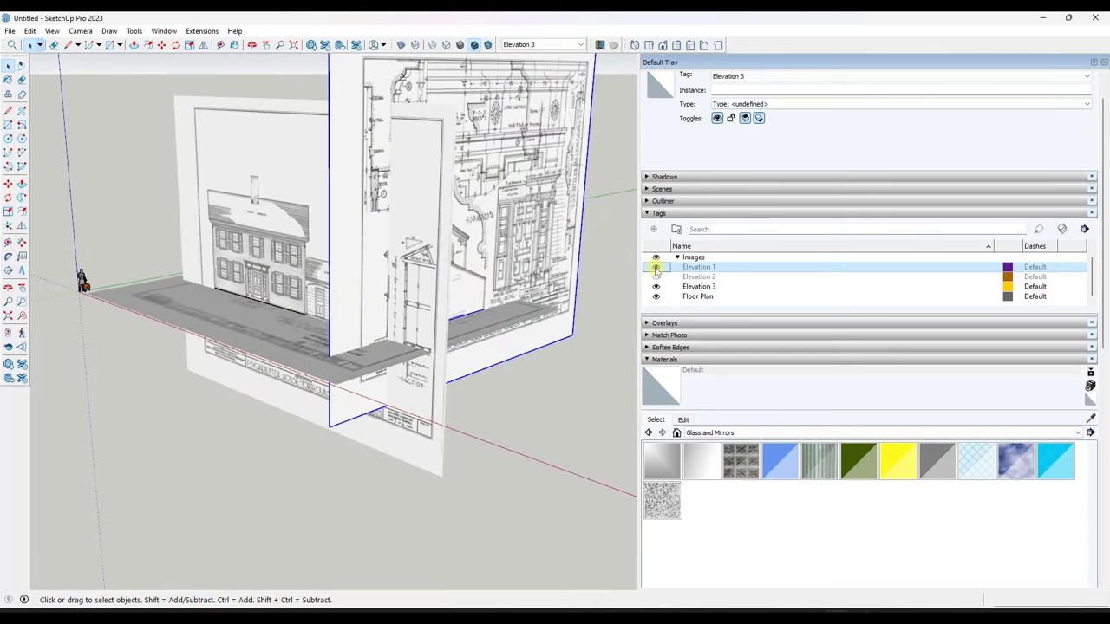
pyautogui.click(656, 267)
pyautogui.click(655, 286)
pyautogui.click(657, 287)
pyautogui.click(657, 287)
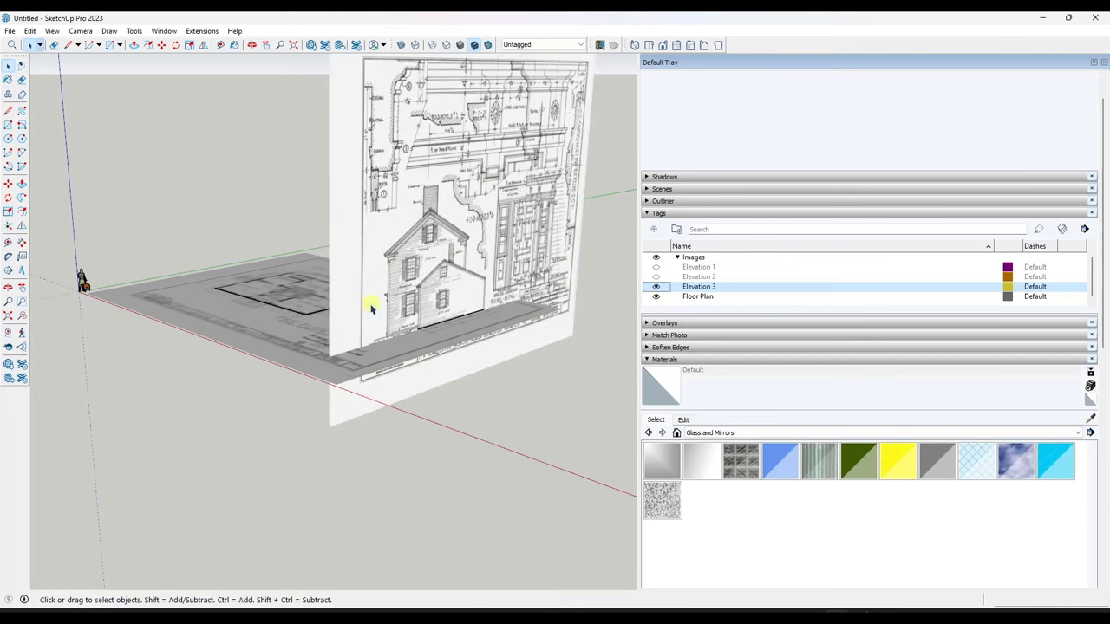
pyautogui.click(655, 287)
pyautogui.click(656, 277)
# Step: Examine the window, floor and ceiling height dimensions on the wall section beside the Elevation 2 drawing
pyautogui.moveTo(502, 297); pyautogui.dragTo(477, 311, button='middle')
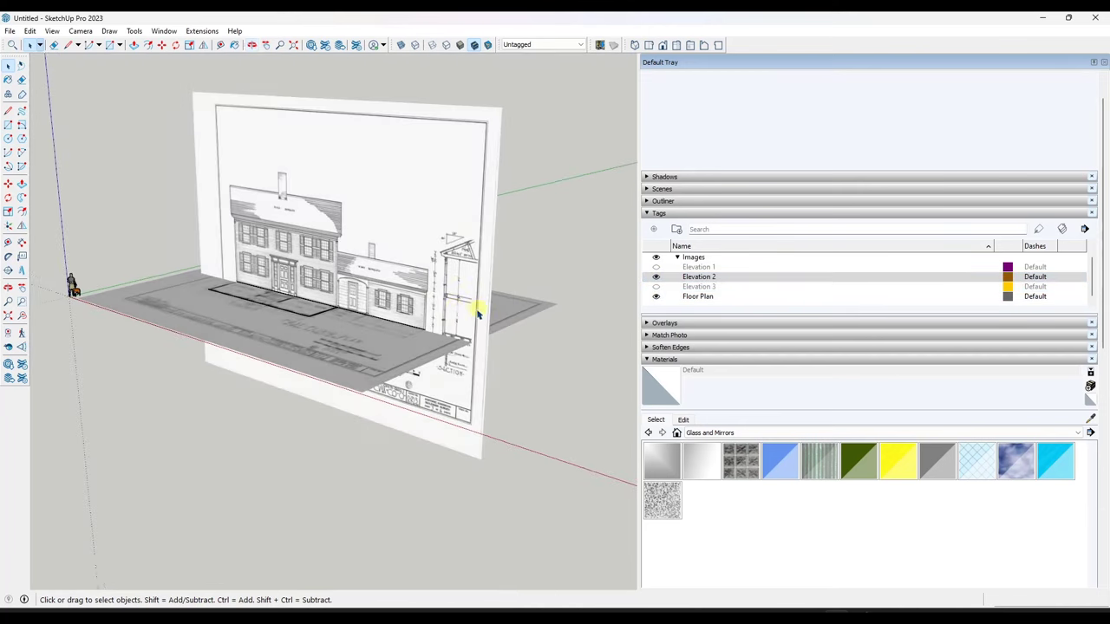
pyautogui.scroll(10, 477, 313)
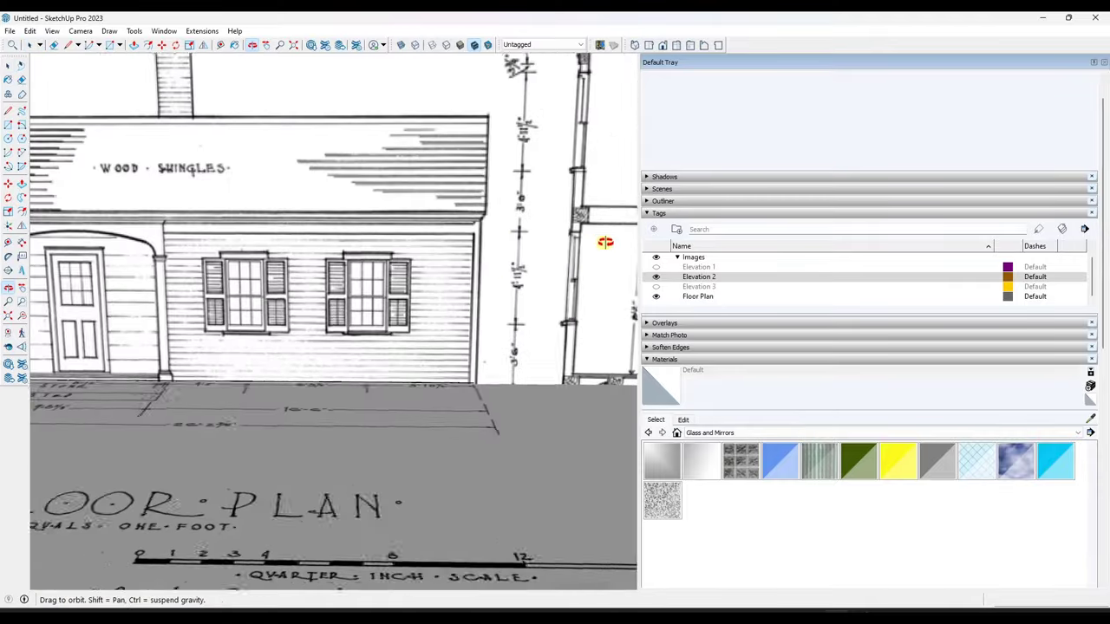
pyautogui.moveTo(605, 242); pyautogui.dragTo(494, 222, button='middle')
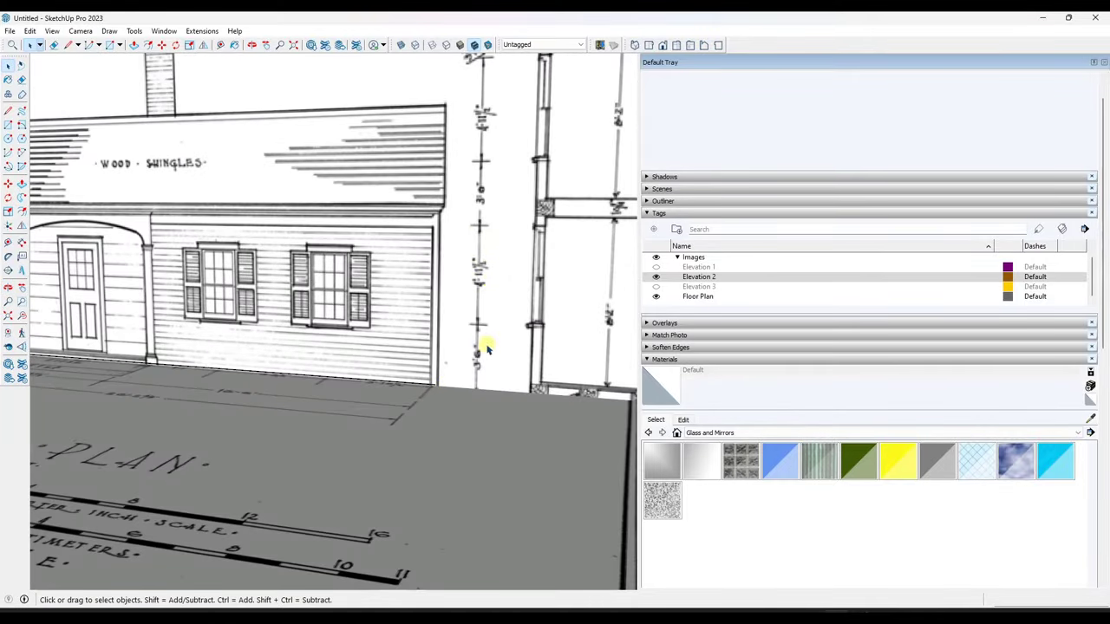
pyautogui.scroll(5, 425, 248)
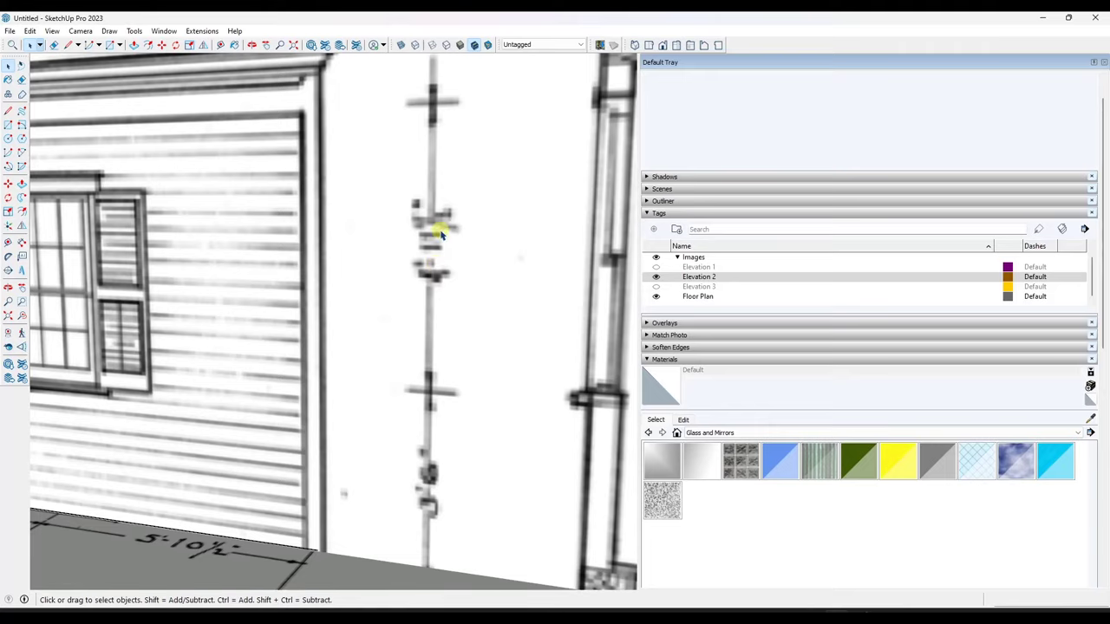
pyautogui.scroll(-8, 441, 234)
pyautogui.moveTo(428, 248); pyautogui.dragTo(443, 280, button='middle')
pyautogui.scroll(2, 568, 150)
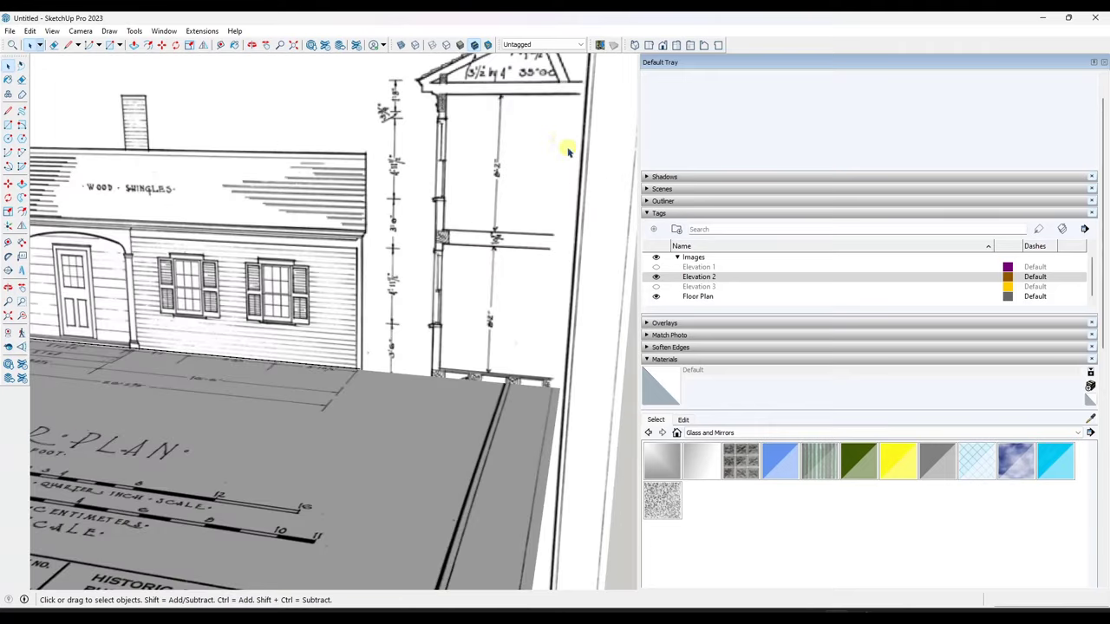
pyautogui.scroll(4, 568, 152)
pyautogui.scroll(-3, 525, 211)
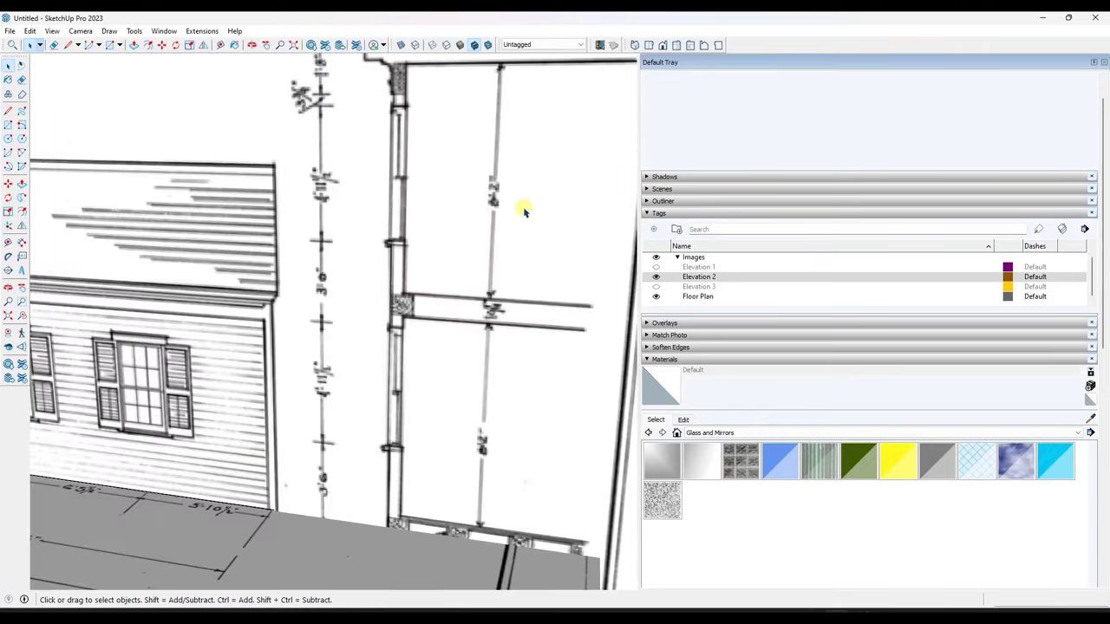
pyautogui.scroll(-6, 491, 219)
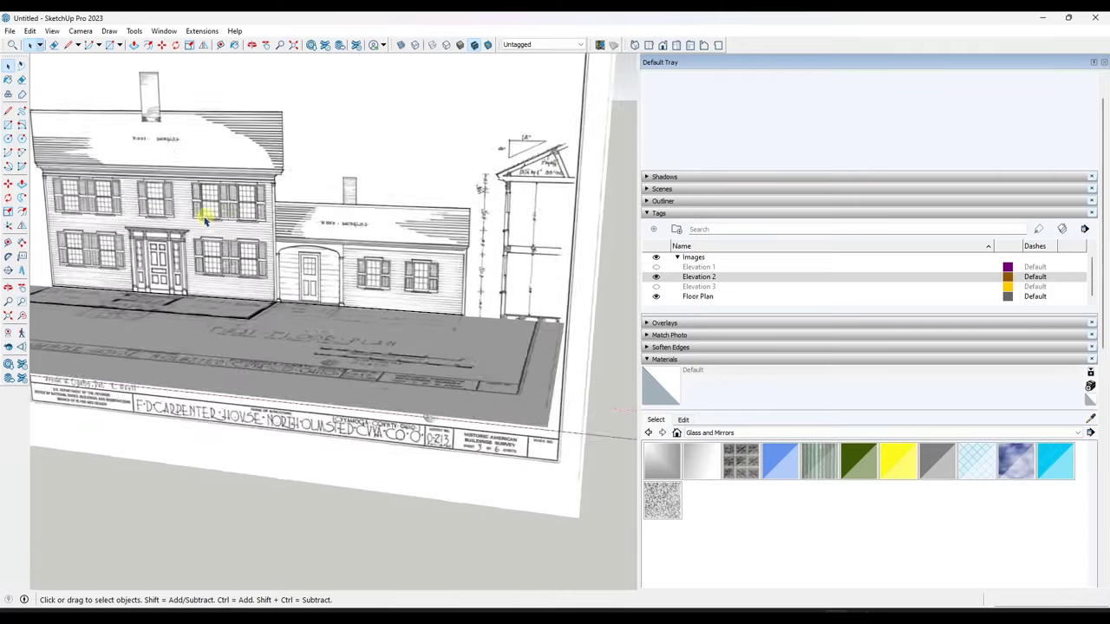
# Step: Examine the Elevation 2 drawing's roof labels, openings and section heights, and how the drawing lines up with the floor plan
pyautogui.scroll(4, 203, 212)
pyautogui.scroll(6, 379, 246)
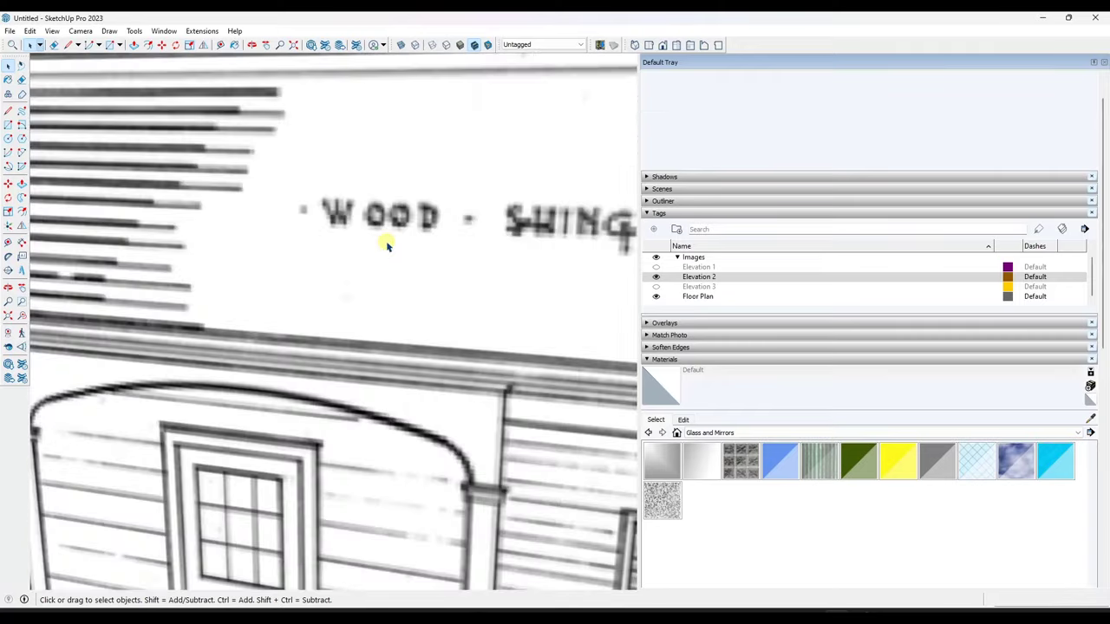
pyautogui.scroll(-6, 379, 247)
pyautogui.scroll(6, 521, 235)
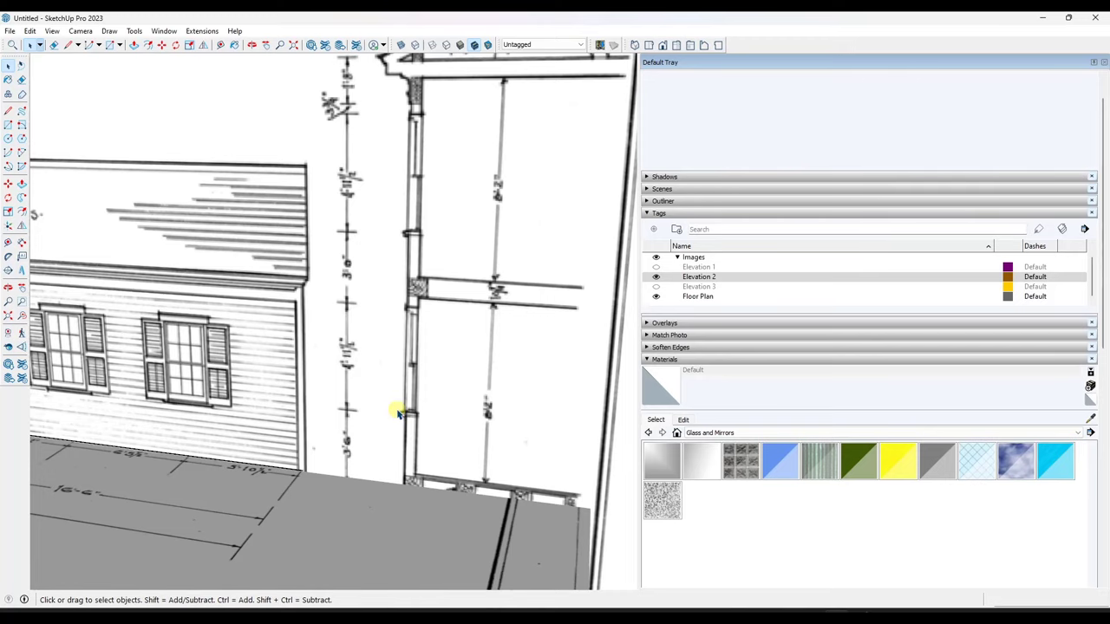
pyautogui.scroll(-3, 451, 364)
pyautogui.moveTo(459, 317); pyautogui.dragTo(290, 359, button='middle')
pyautogui.scroll(-8, 421, 342)
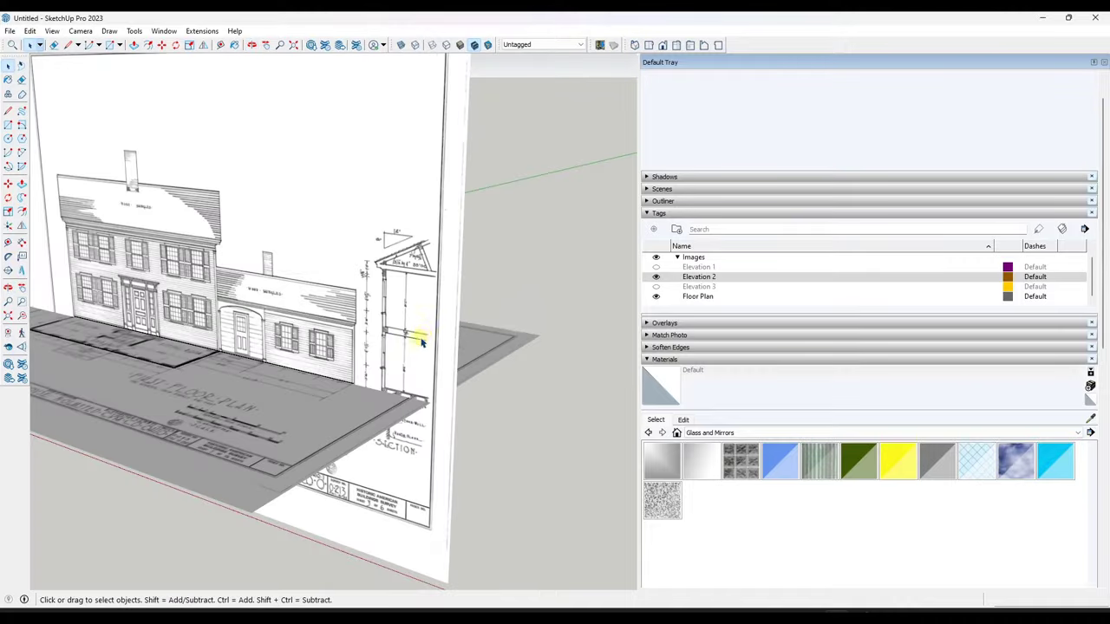
pyautogui.scroll(5, 224, 322)
pyautogui.scroll(1, 322, 307)
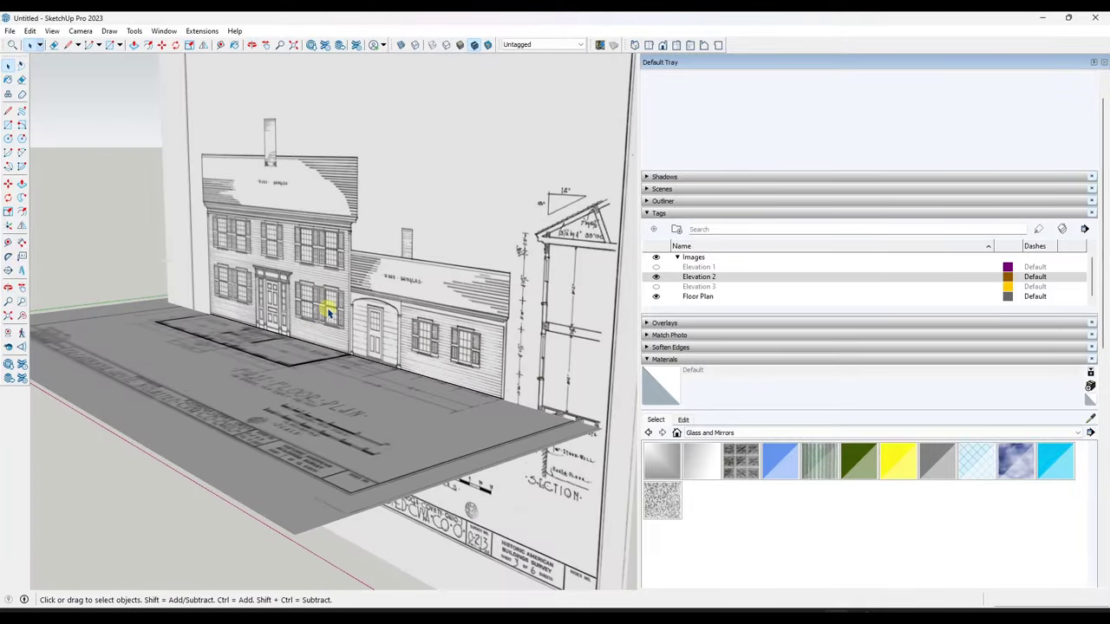
pyautogui.scroll(-3, 359, 318)
pyautogui.scroll(4, 389, 333)
pyautogui.scroll(1, 390, 334)
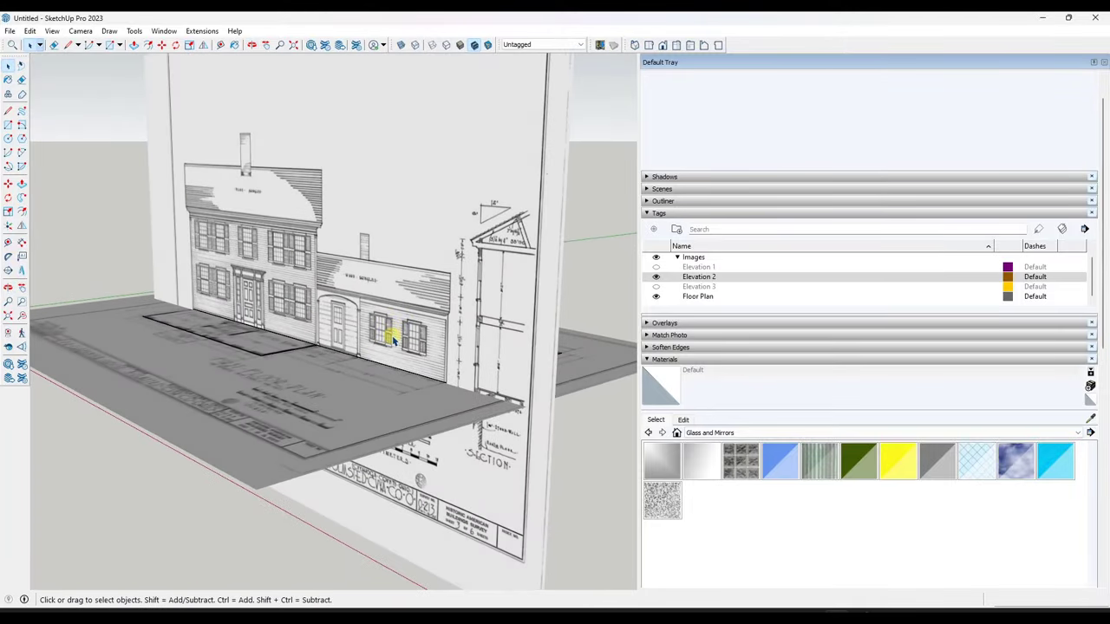